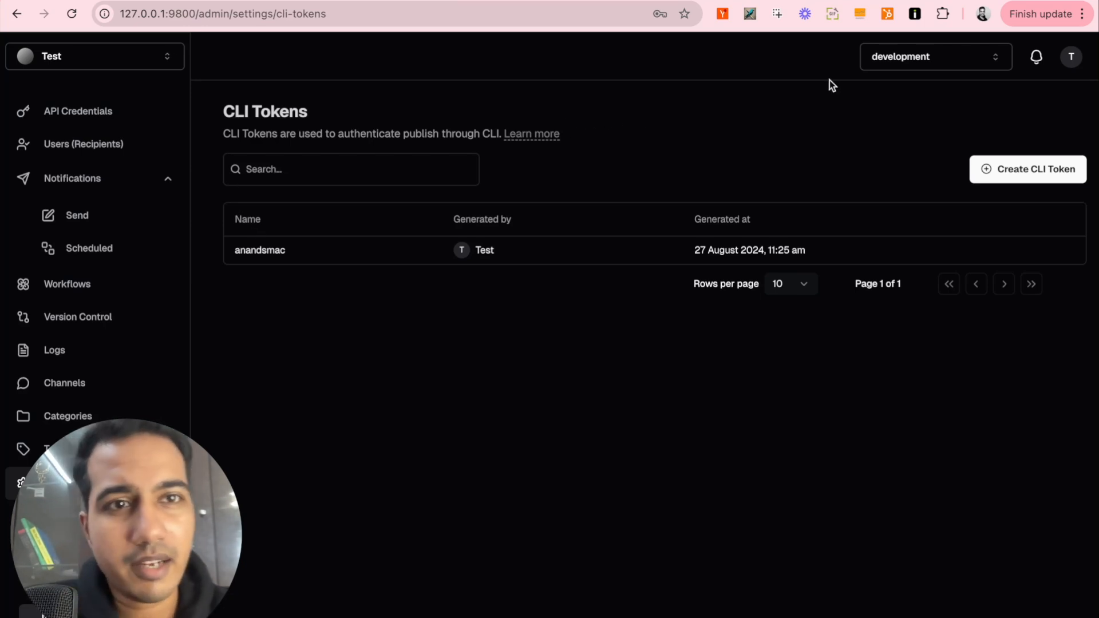
# Step: Check which environments are available besides development, keeping development selected
pyautogui.click(886, 59)
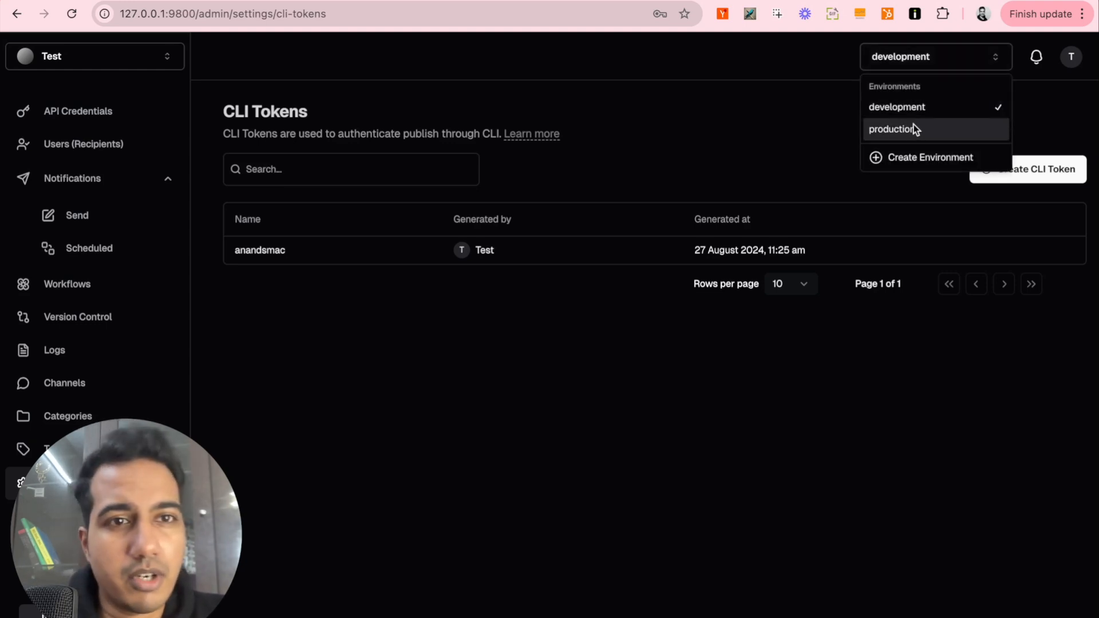
pyautogui.click(524, 328)
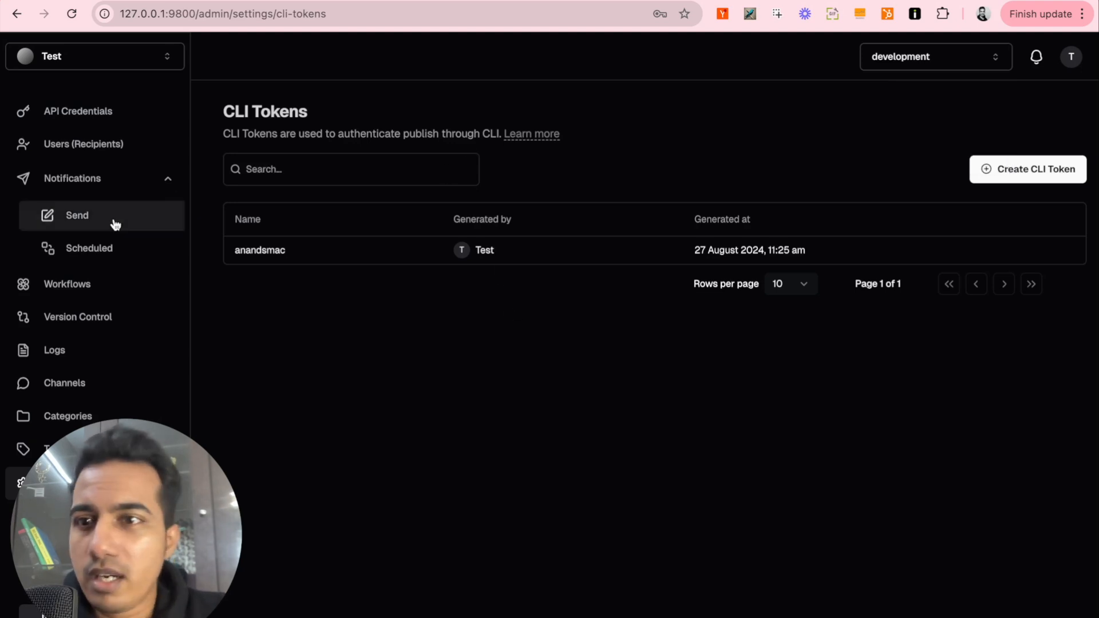
# Step: Create a new workflow in the development environment with the name and identifier test_workflow and no category
pyautogui.click(89, 292)
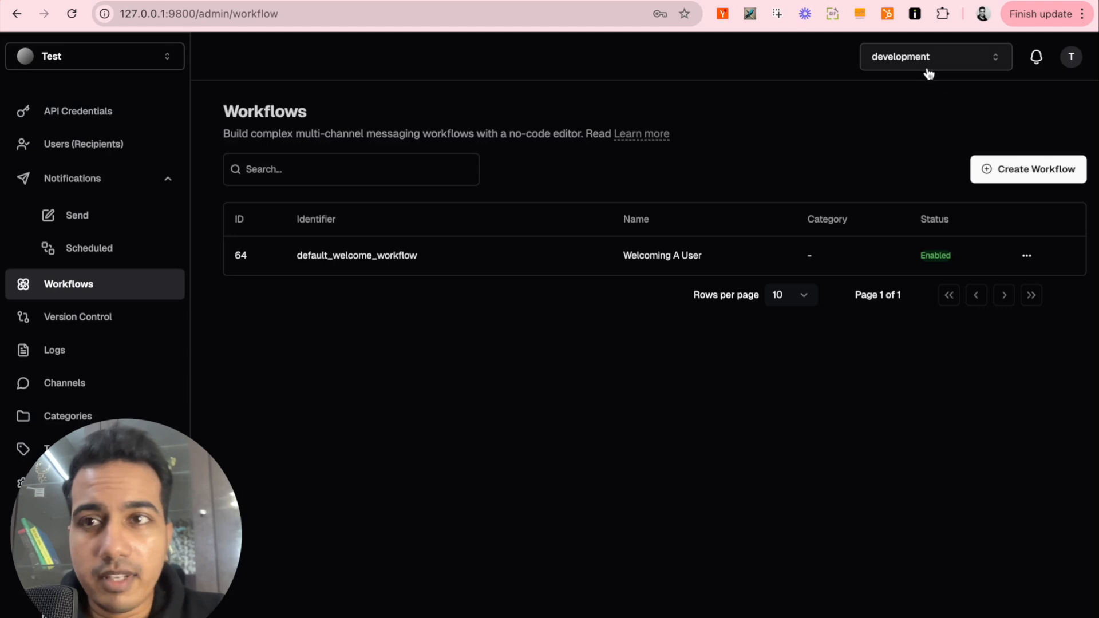
pyautogui.click(1000, 169)
pyautogui.click(499, 280)
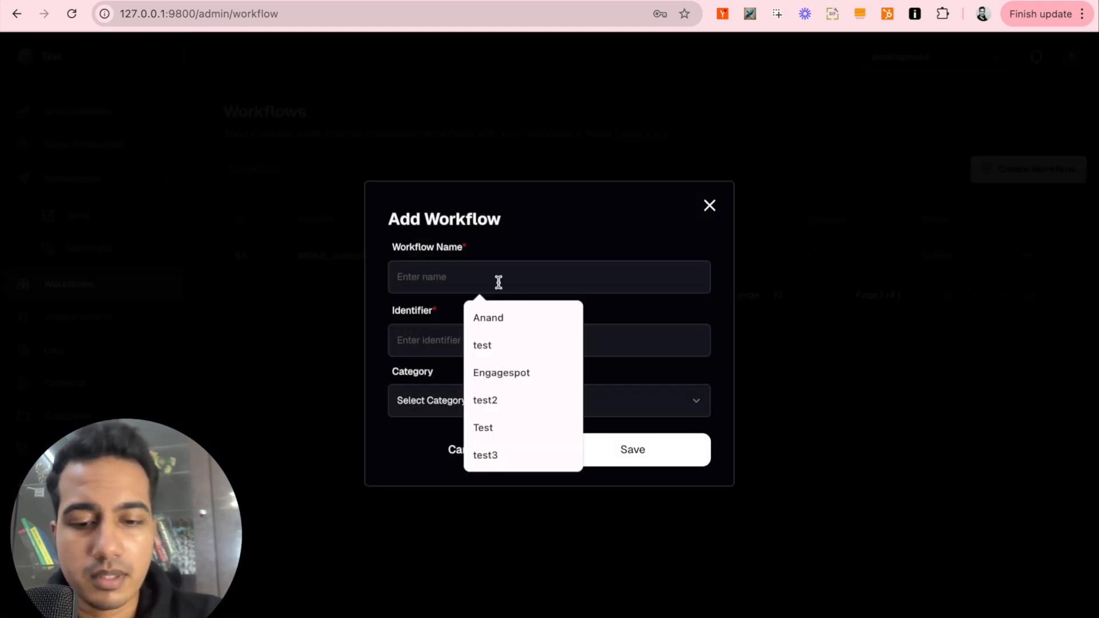
pyautogui.write('test')
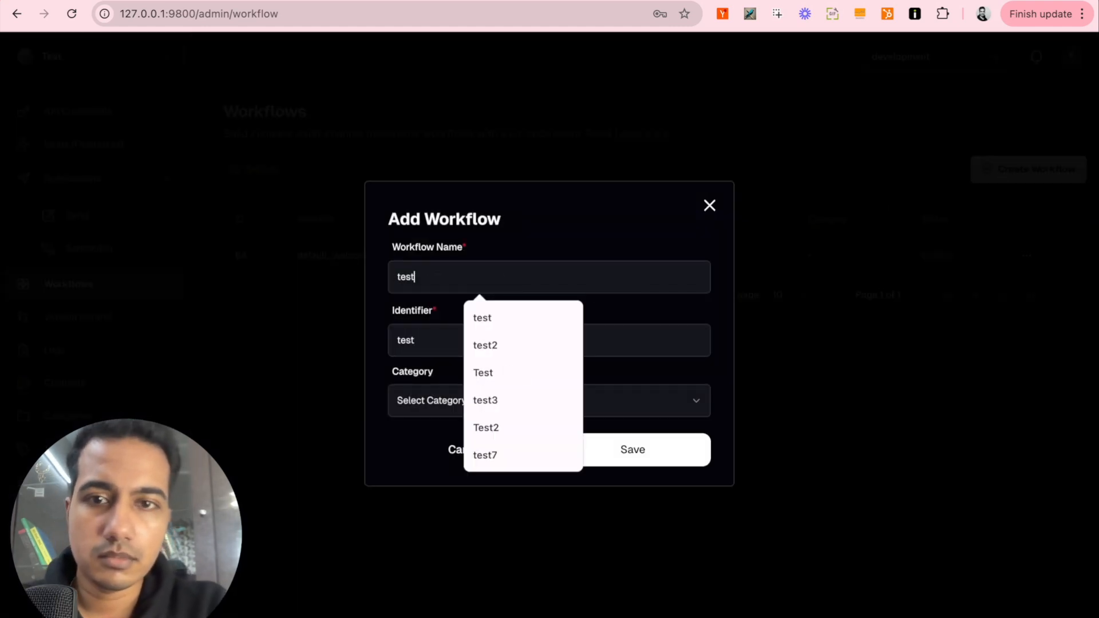
pyautogui.write('-workflow')
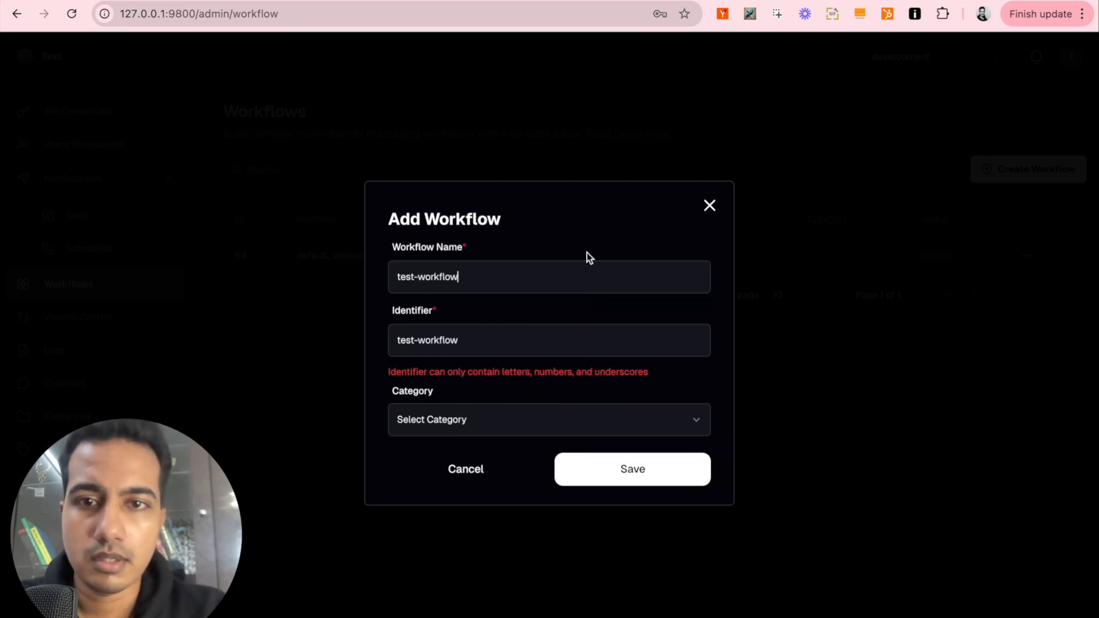
pyautogui.click(623, 475)
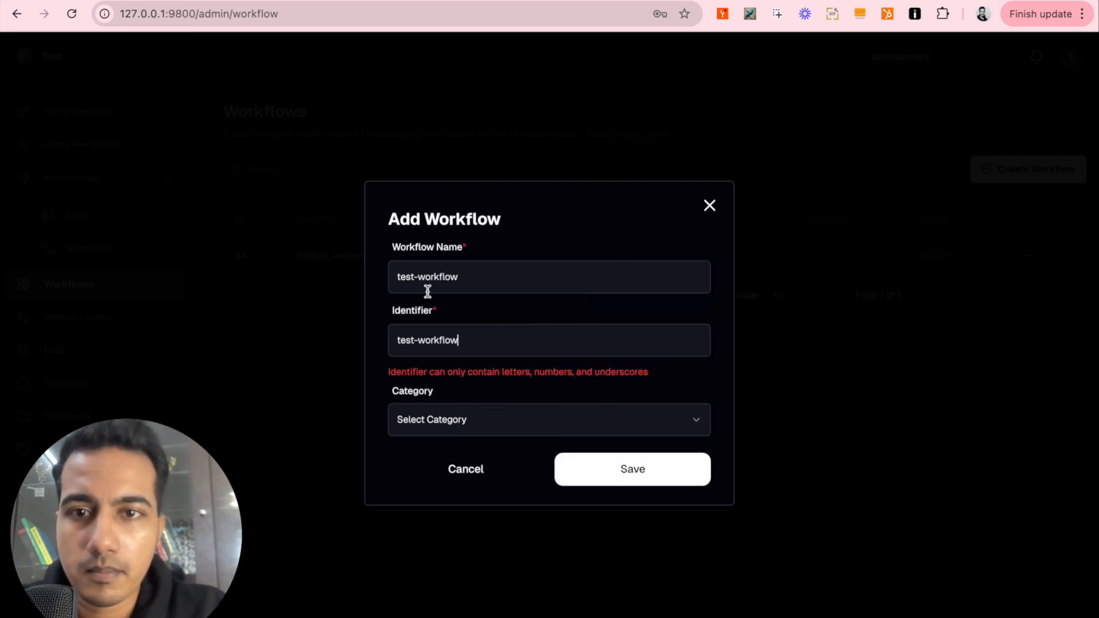
pyautogui.click(419, 279)
pyautogui.press('BackSpace')
pyautogui.write('_')
pyautogui.click(616, 460)
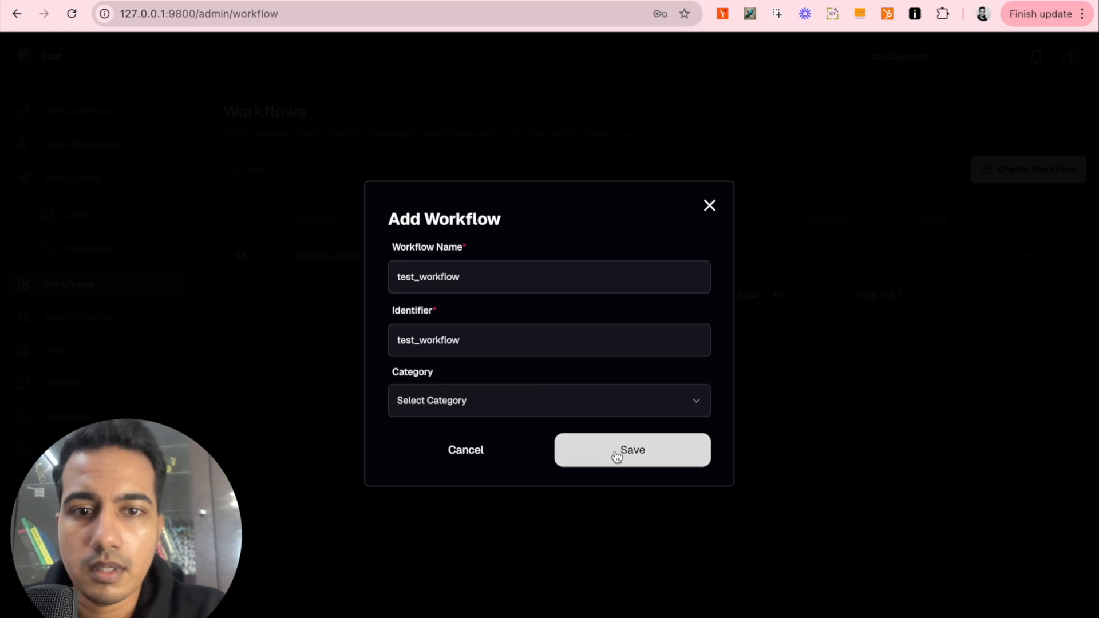
# Step: Add an InApp channel step between Trigger and End, and open its template for editing
pyautogui.scroll(-10, 883, 393)
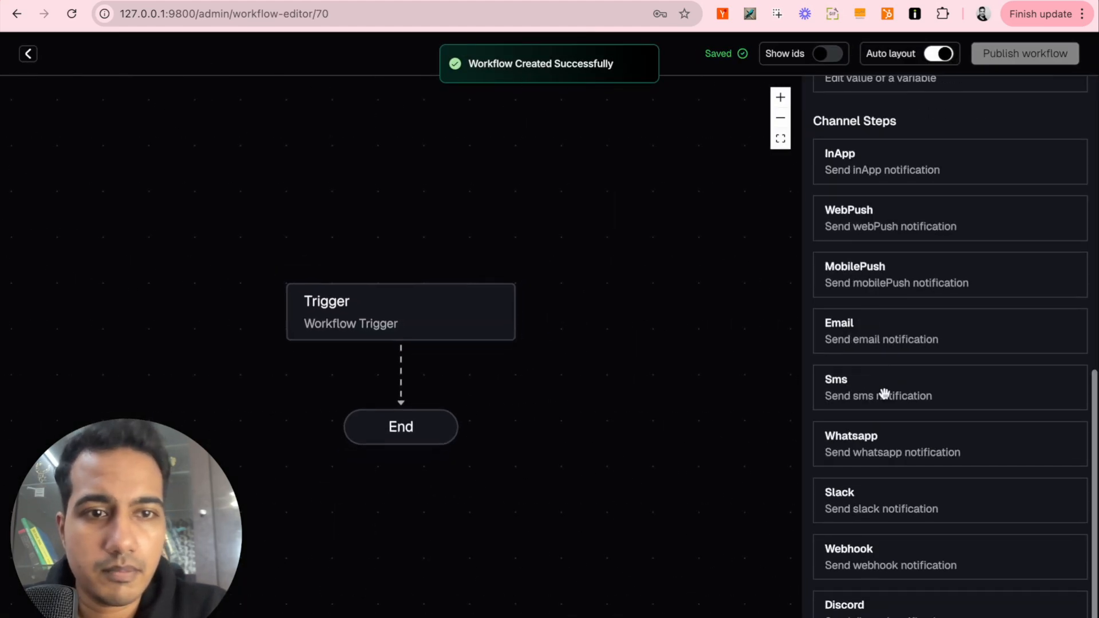
pyautogui.scroll(1, 880, 193)
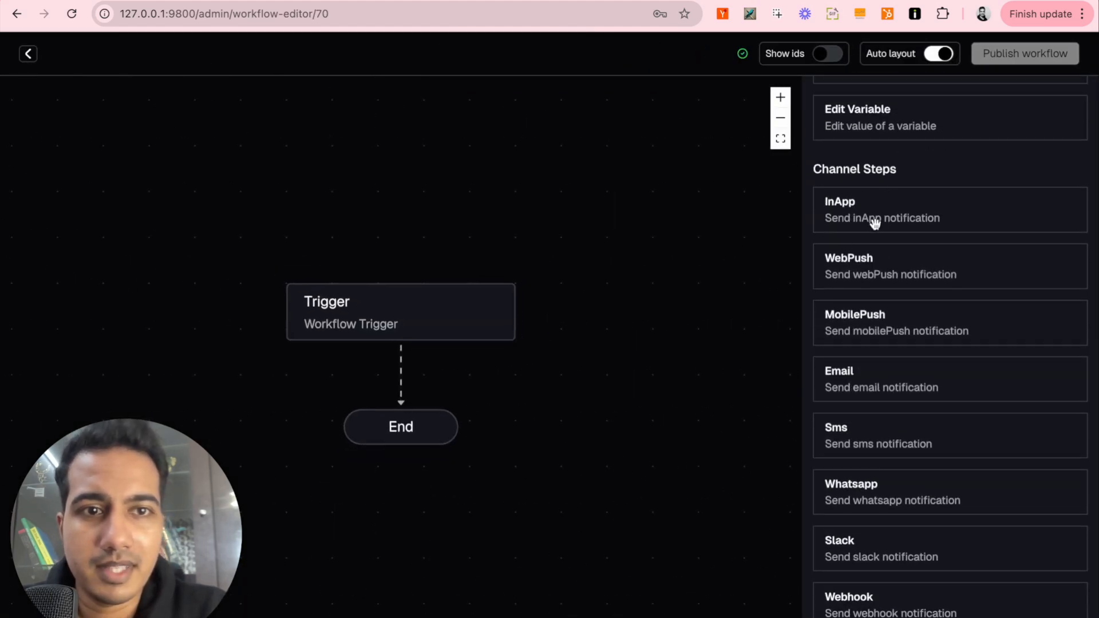
pyautogui.moveTo(932, 216); pyautogui.dragTo(445, 385)
pyautogui.click(856, 200)
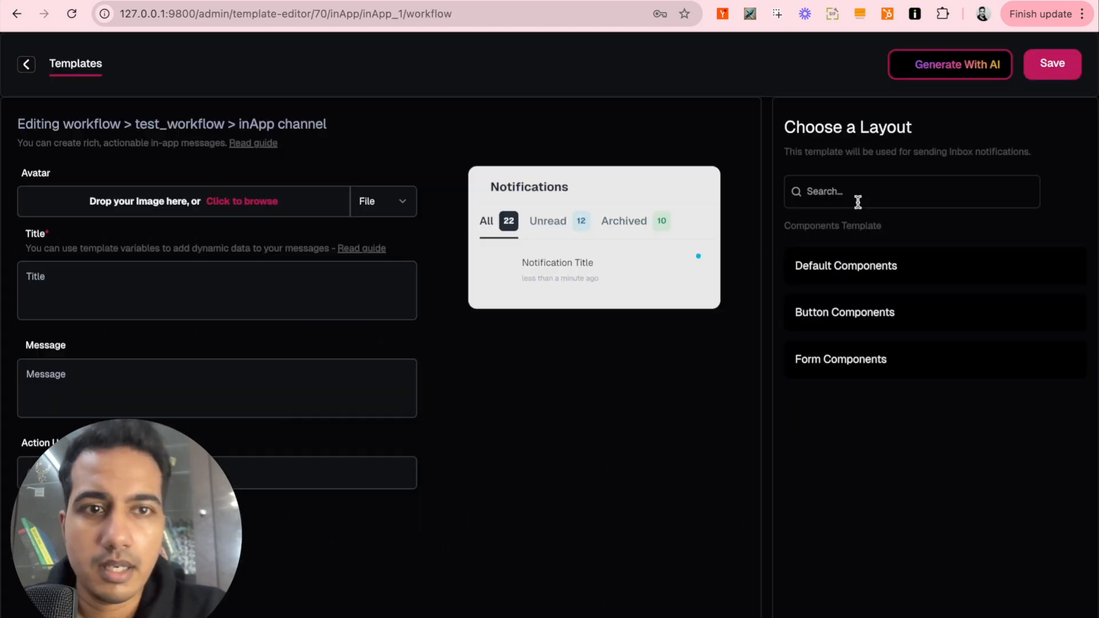
# Step: Set the in-app template's title to "This is a test message", save it and return to the workflow list
pyautogui.click(168, 316)
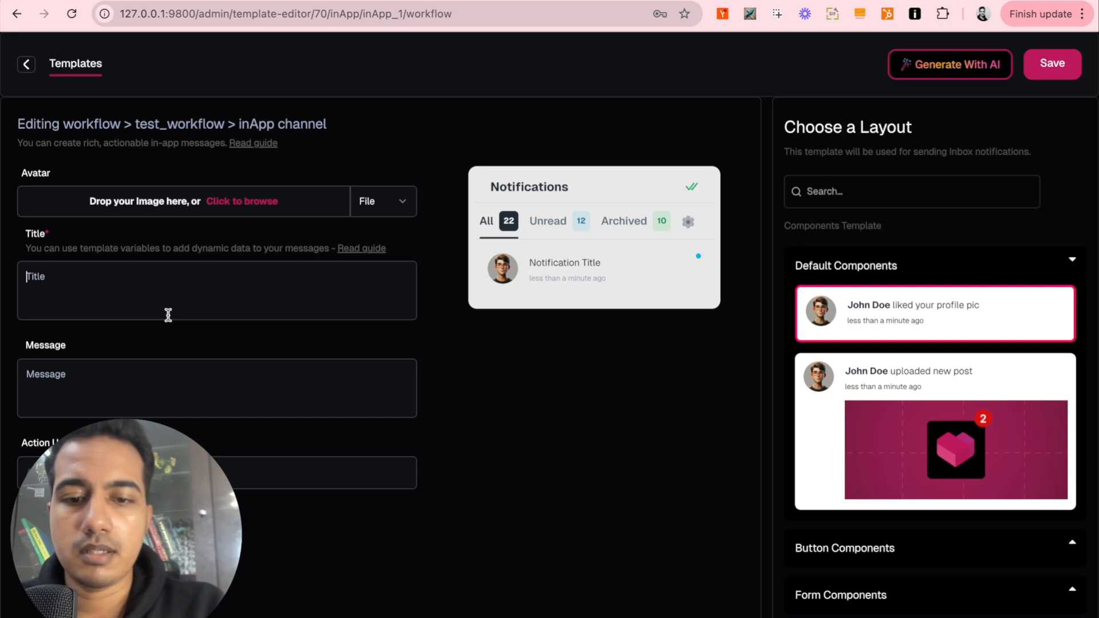
pyautogui.write('Thi')
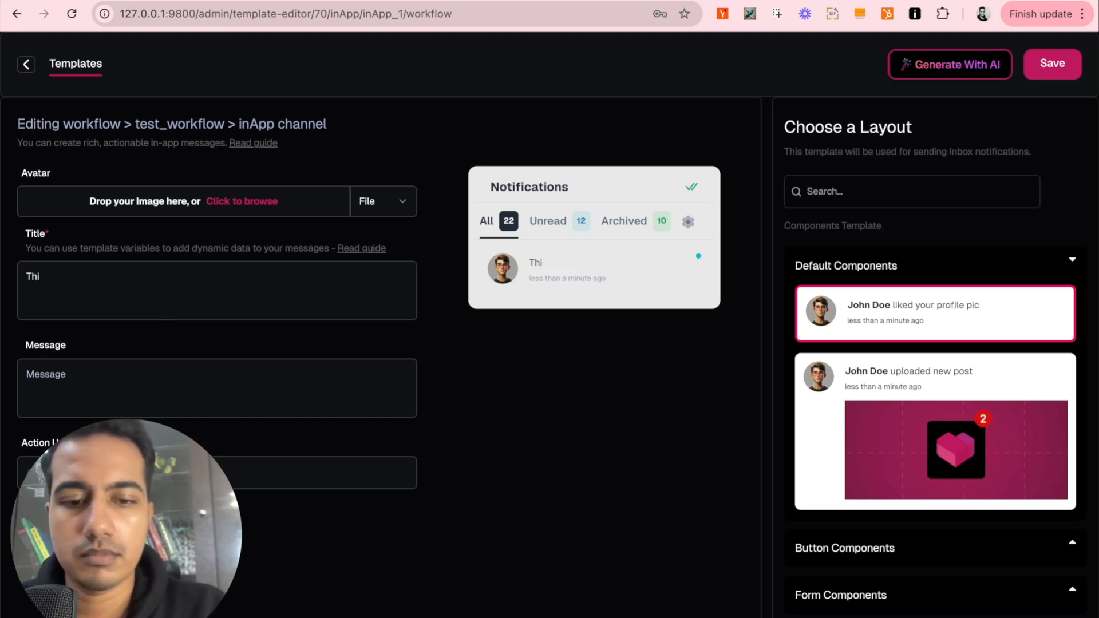
pyautogui.write('s is a test ')
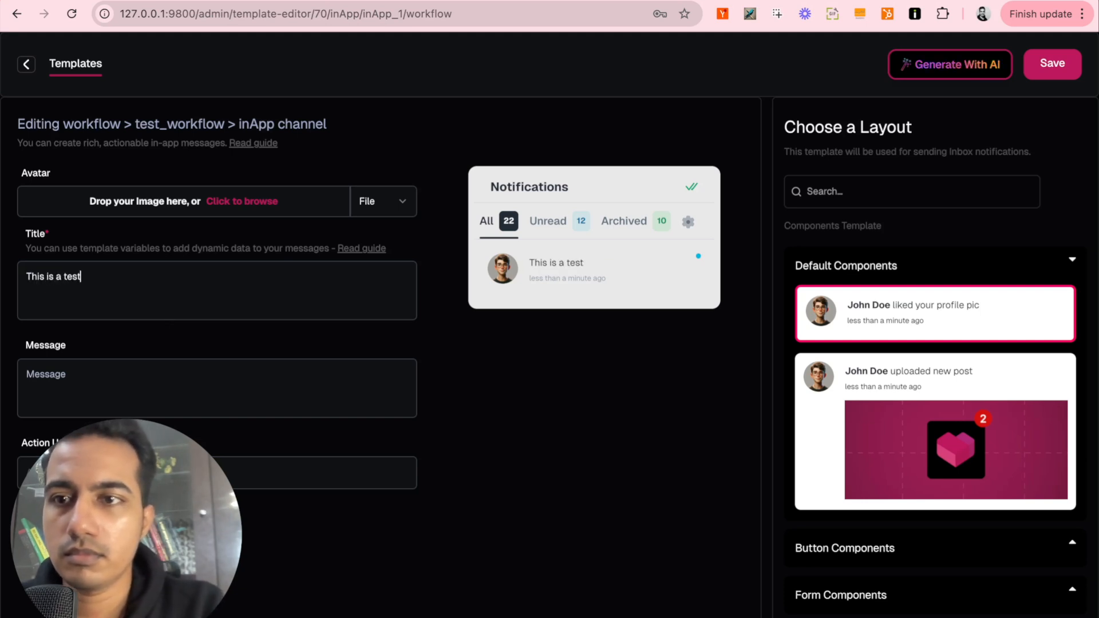
pyautogui.write('message')
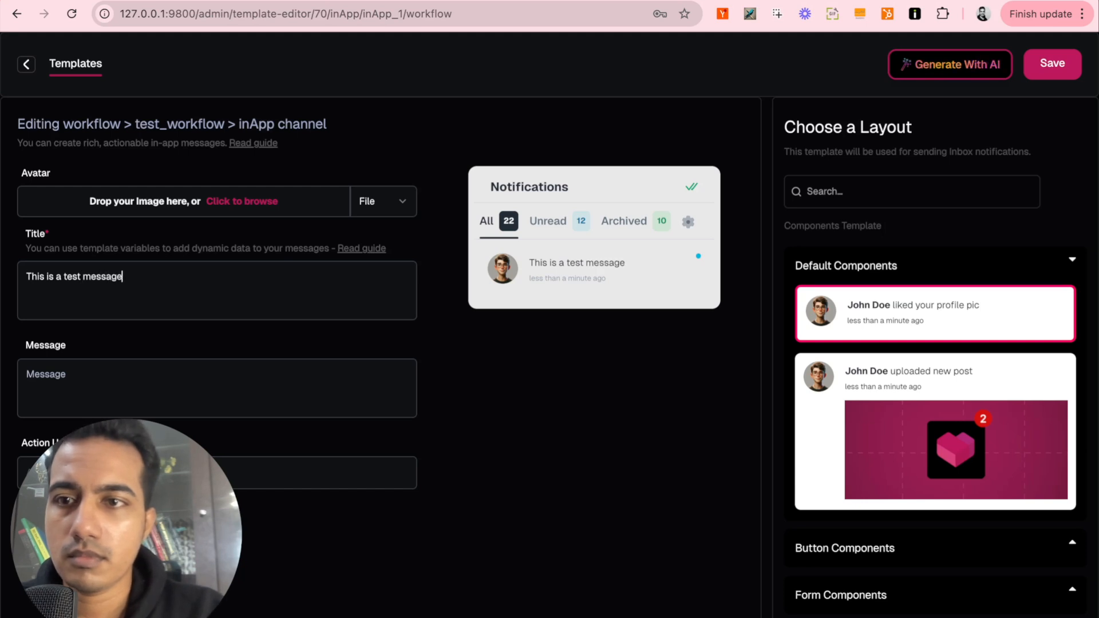
pyautogui.click(1053, 73)
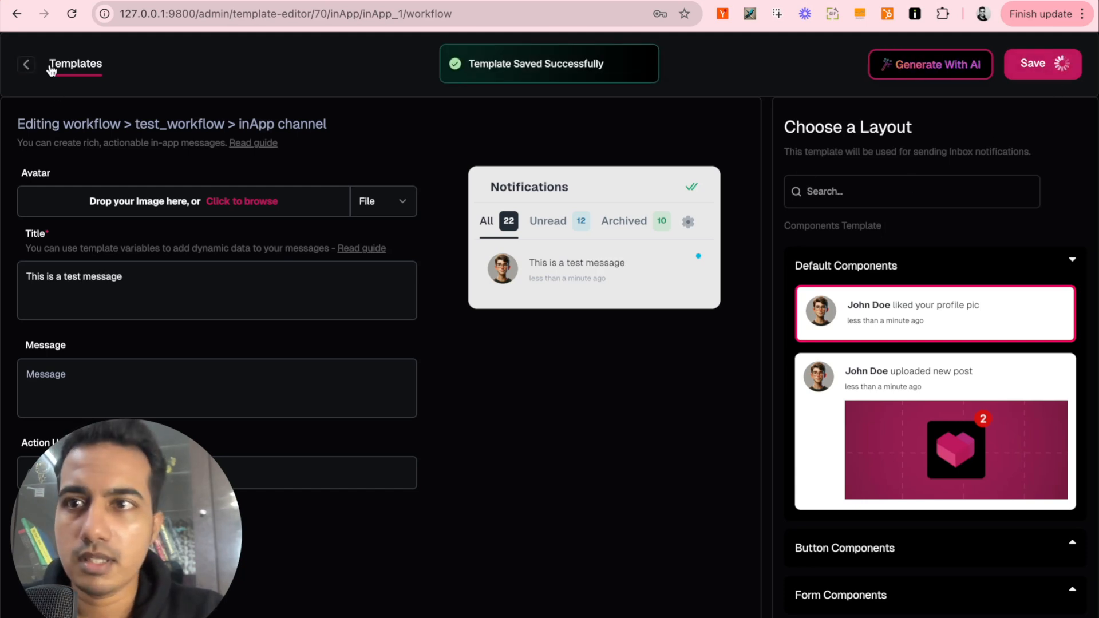
pyautogui.click(35, 65)
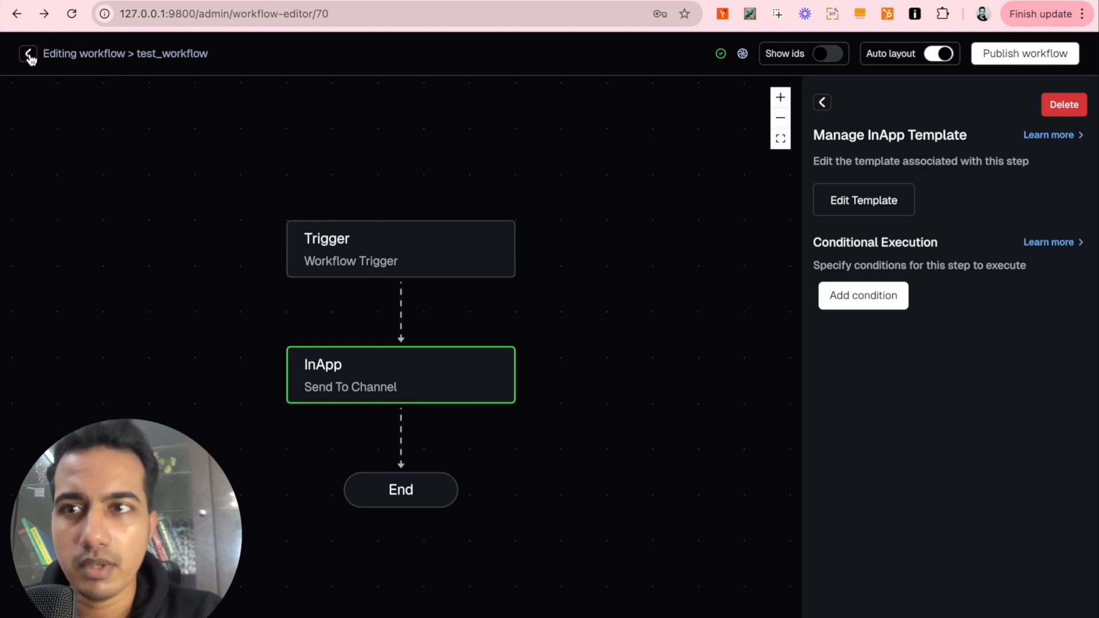
pyautogui.click(29, 54)
# Step: Start a workflow notification for recipient user-001 and check which workflows can be chosen for it
pyautogui.click(107, 177)
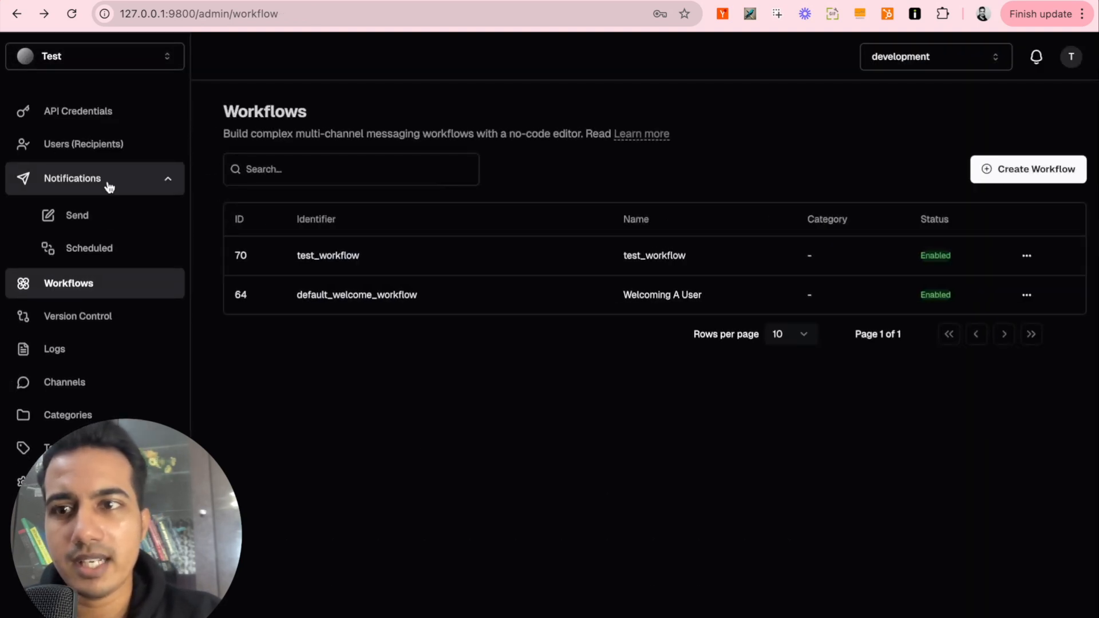
pyautogui.click(109, 222)
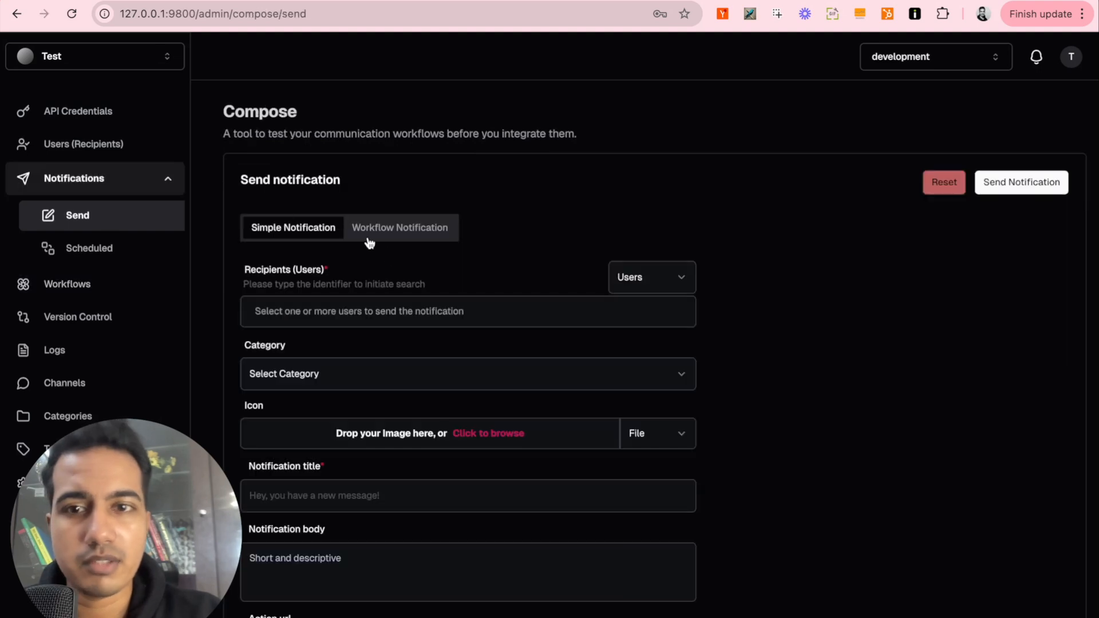
pyautogui.click(399, 227)
pyautogui.click(380, 312)
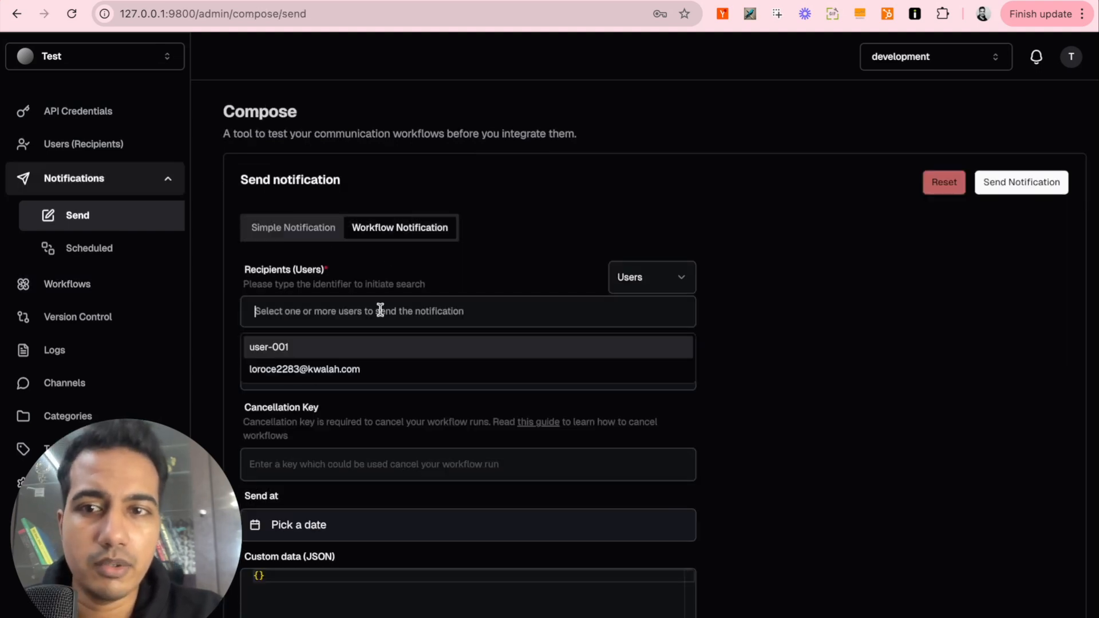
pyautogui.click(292, 347)
pyautogui.click(826, 352)
pyautogui.scroll(-2, 826, 352)
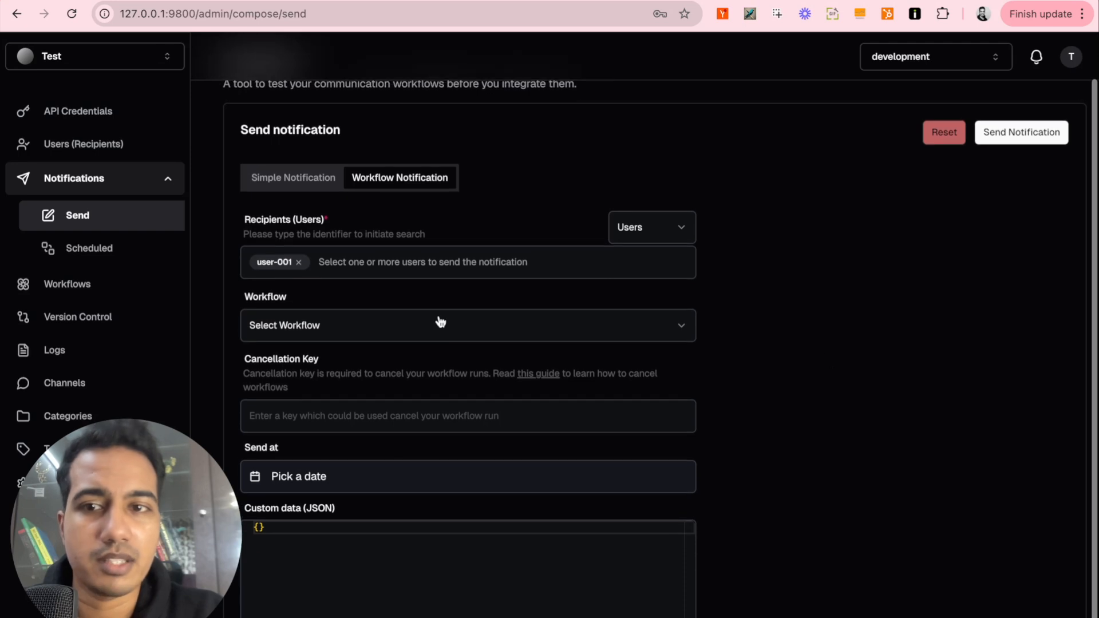
pyautogui.click(436, 324)
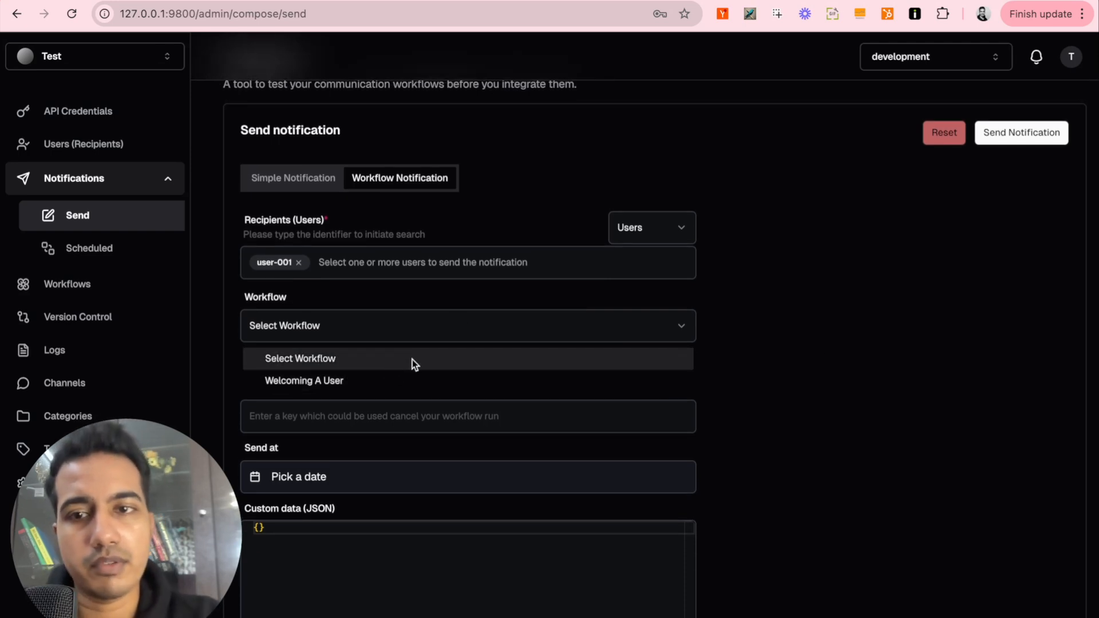
pyautogui.click(465, 369)
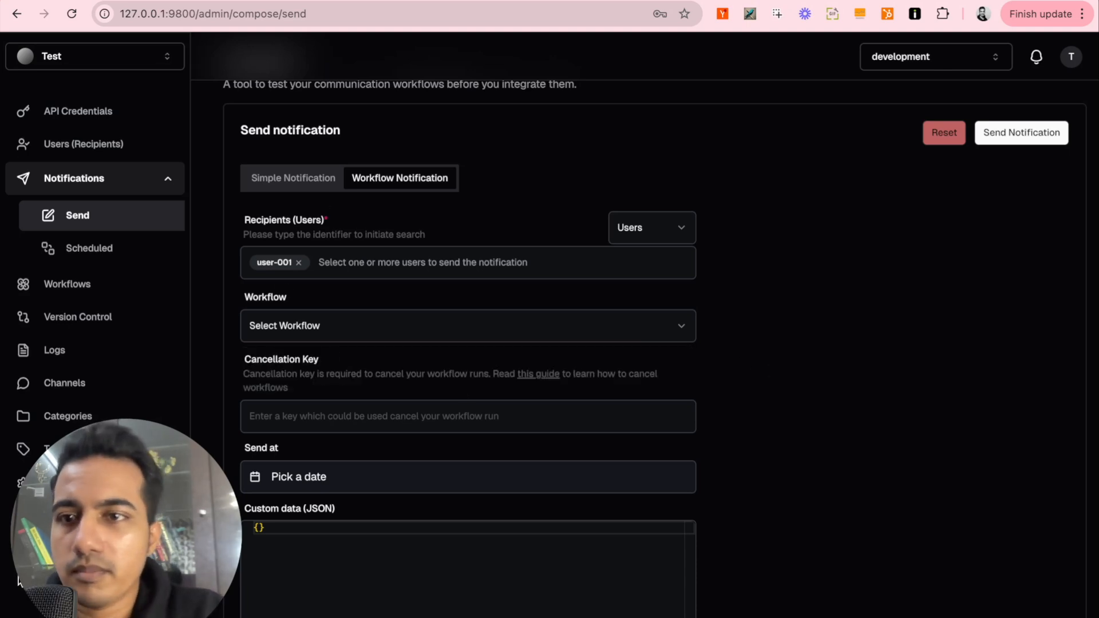
# Step: In Version Control, publish only the test_workflow change with the message "Publishing wf1"
pyautogui.click(97, 328)
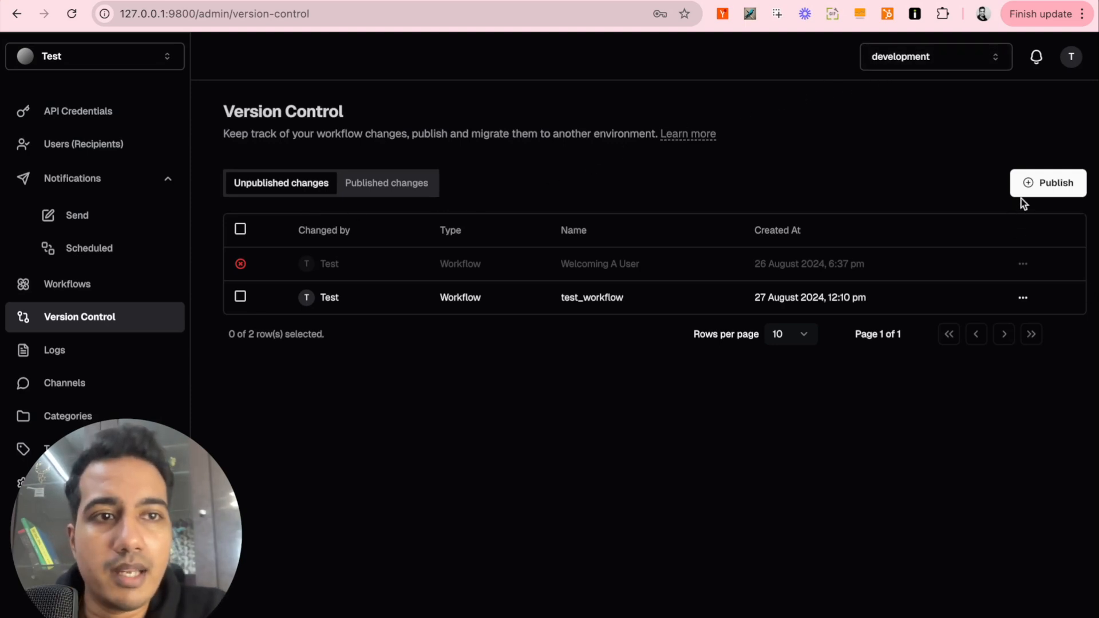
pyautogui.click(1037, 193)
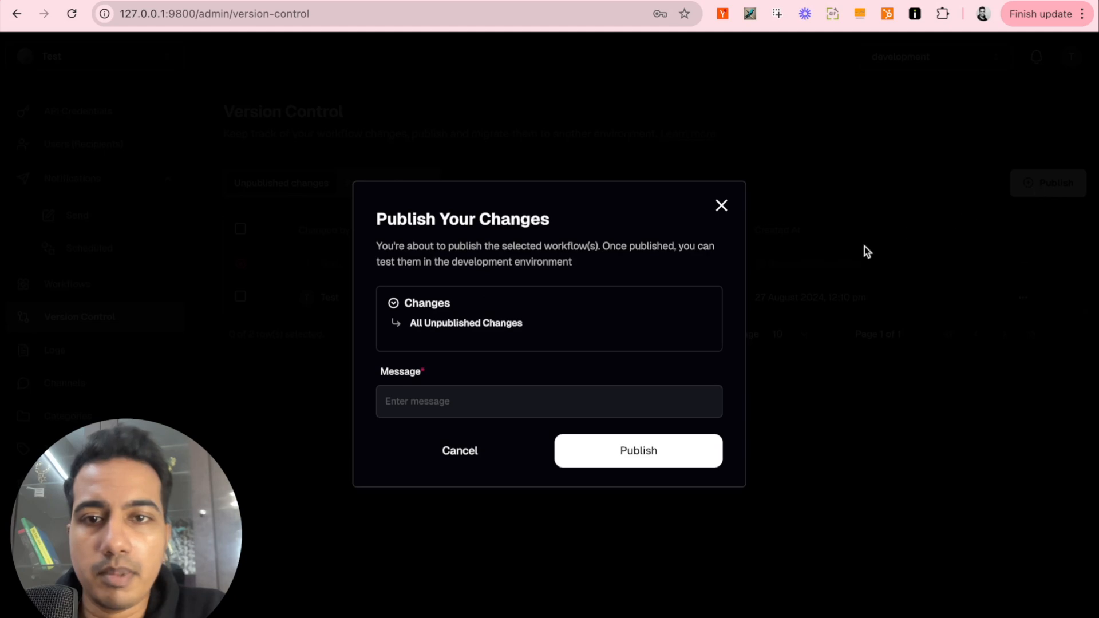
pyautogui.click(723, 206)
pyautogui.click(240, 296)
pyautogui.click(1025, 185)
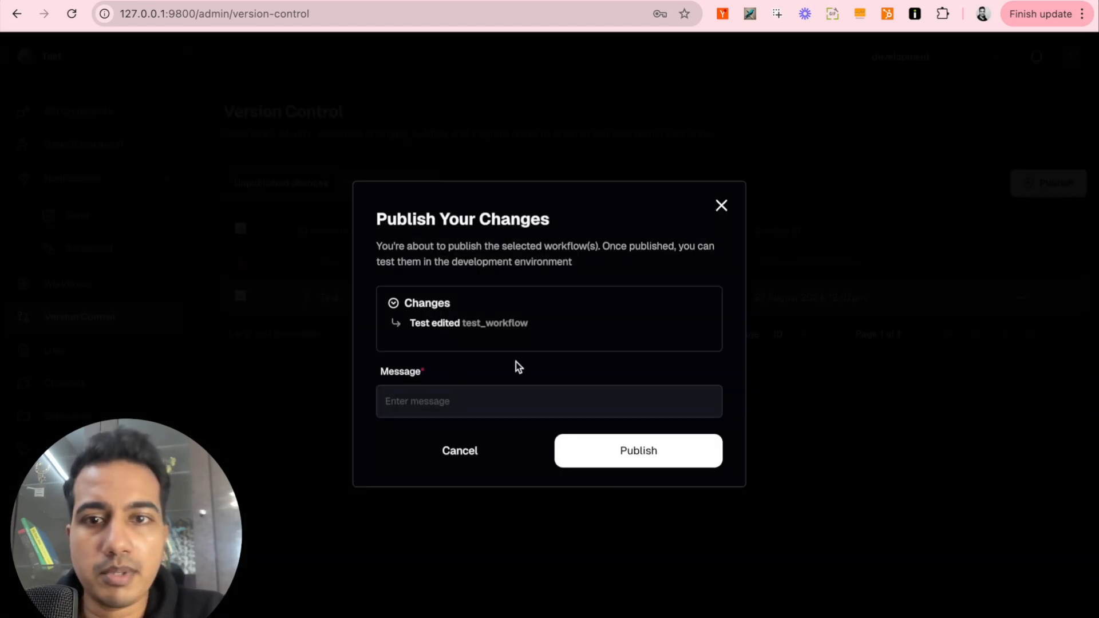
pyautogui.click(444, 414)
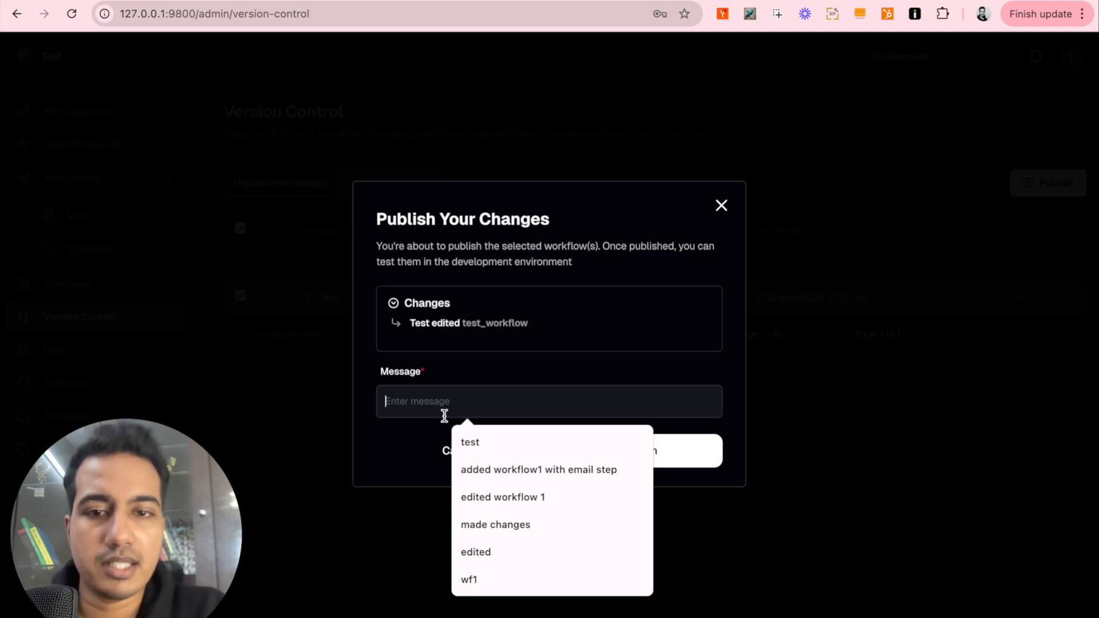
pyautogui.write('Publishing')
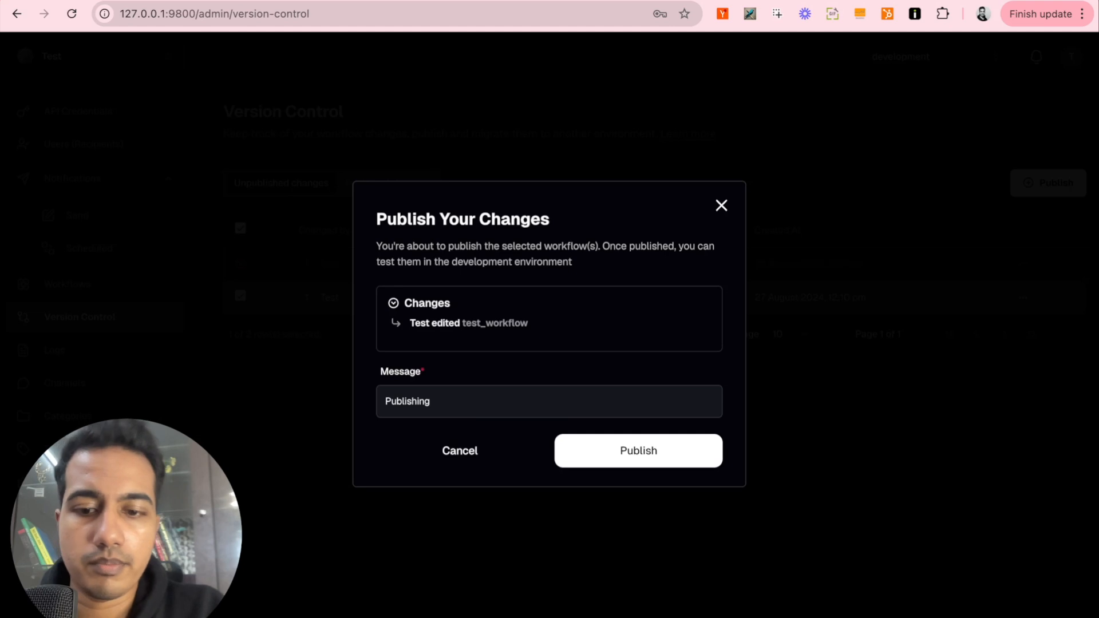
pyautogui.write(' wf1')
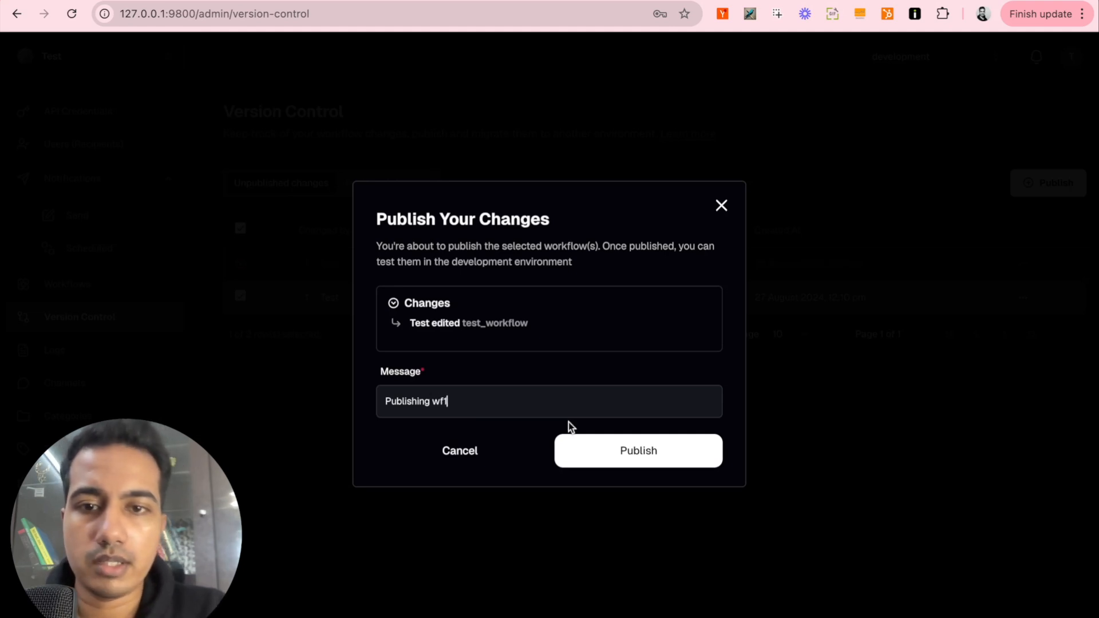
pyautogui.click(695, 450)
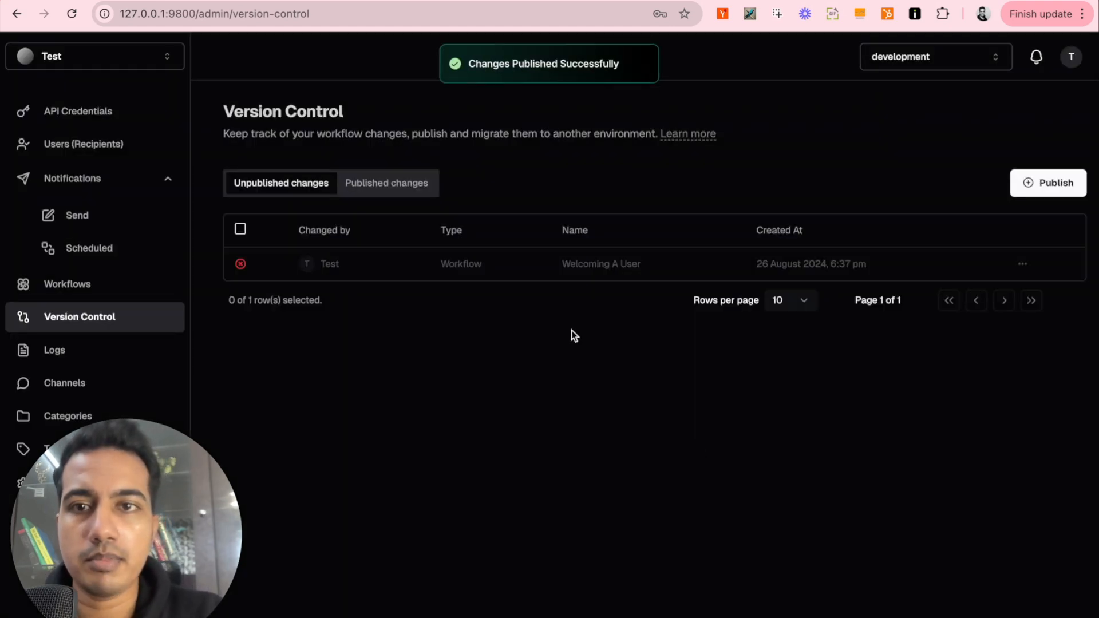
# Step: Examine the change details of the published "Publishing wf1" entry and the actions offered for published entries
pyautogui.click(395, 192)
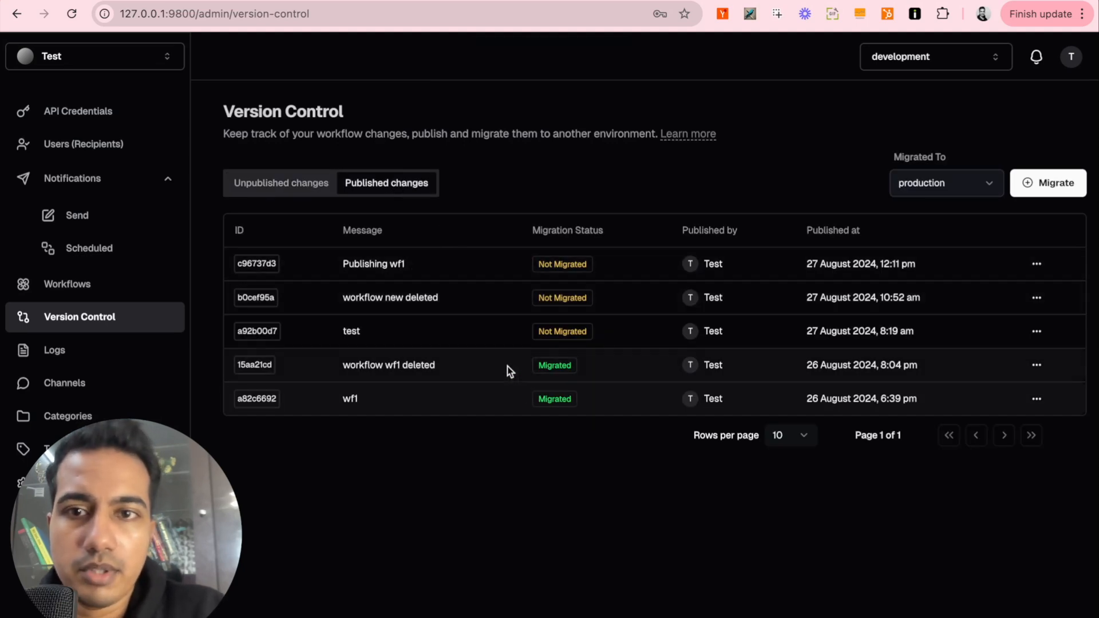
pyautogui.moveTo(232, 269); pyautogui.dragTo(1010, 284)
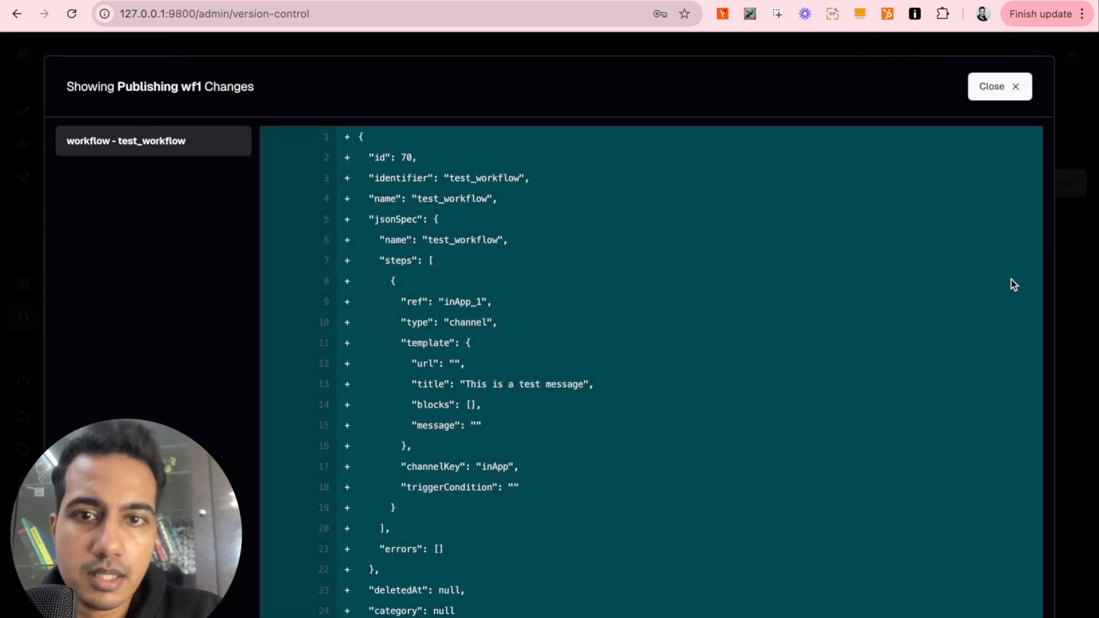
pyautogui.click(1005, 88)
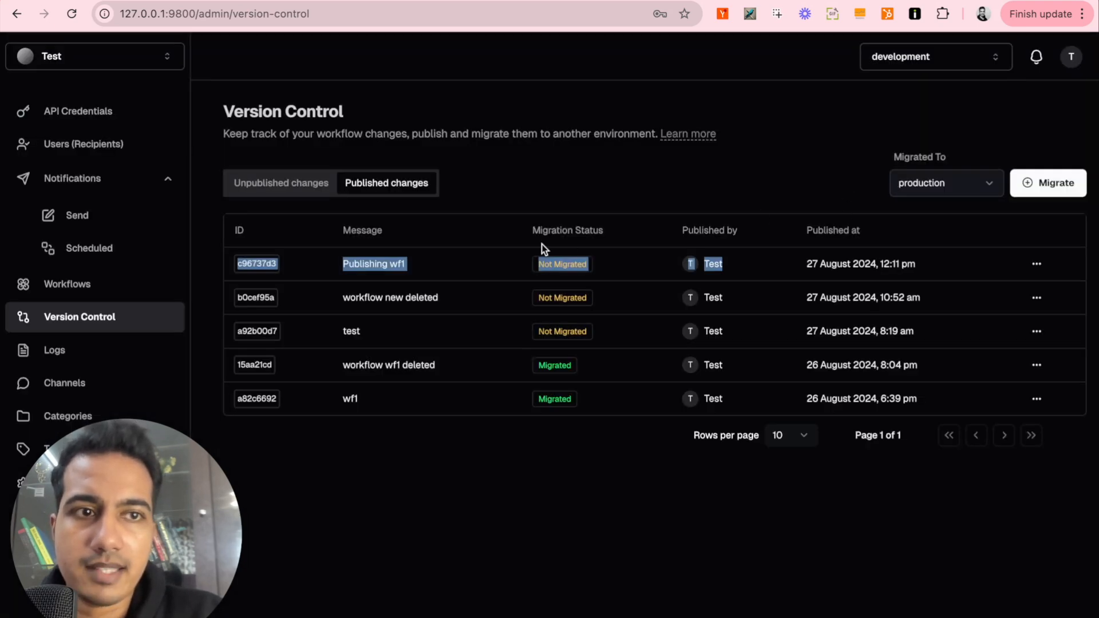
pyautogui.click(1035, 296)
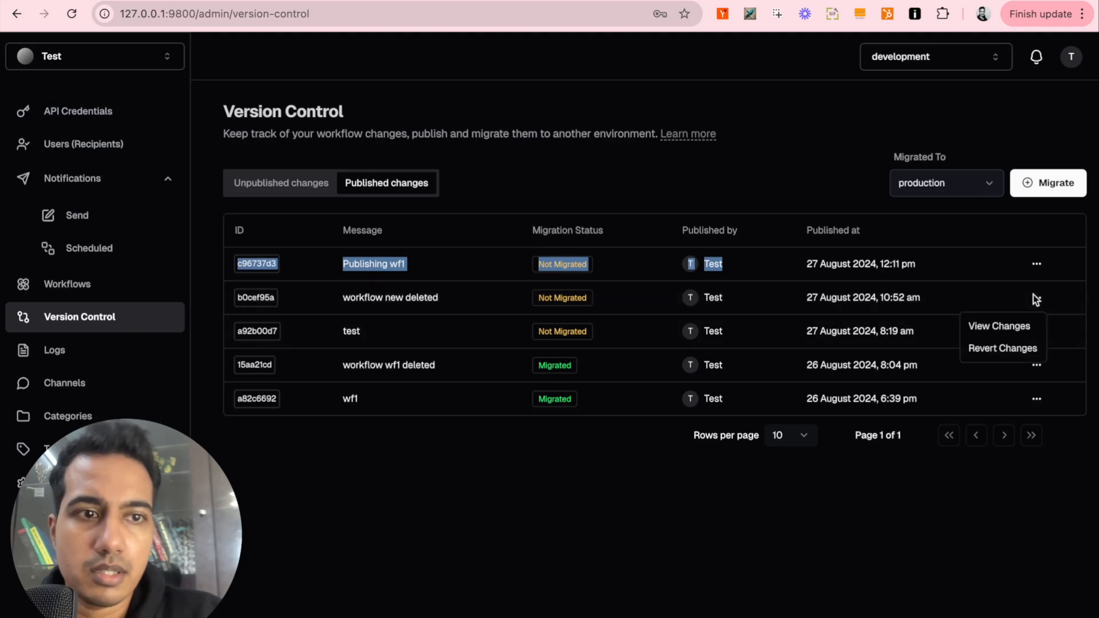
pyautogui.click(726, 568)
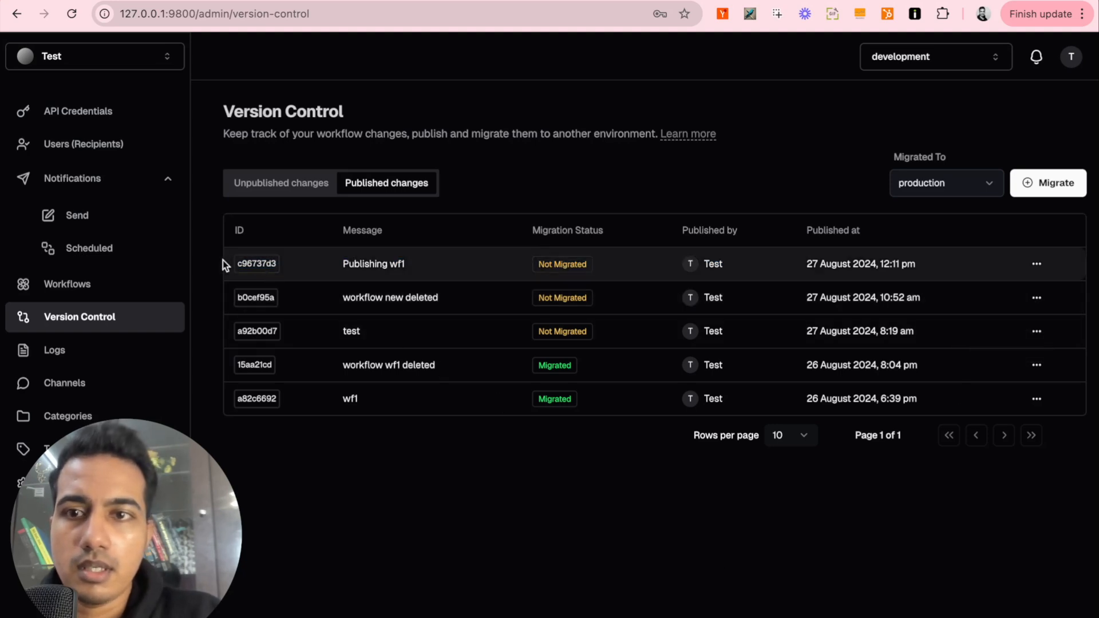
# Step: Review the changes of the published "Publishing wf1" entry and check which environments are offered as migration target
pyautogui.moveTo(227, 263); pyautogui.dragTo(990, 269)
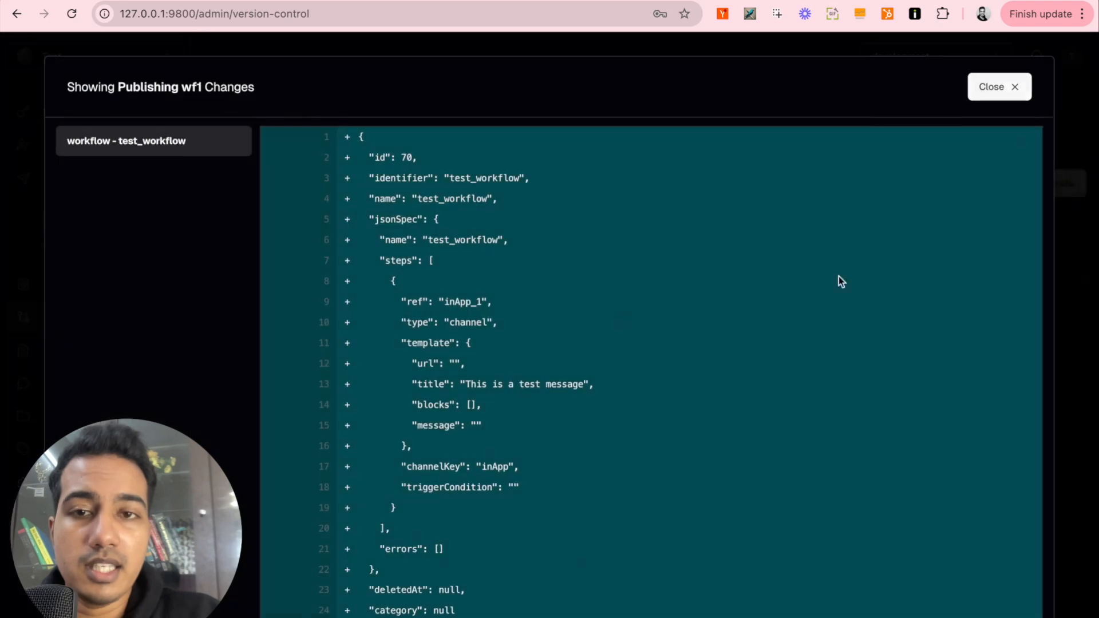
pyautogui.click(1021, 91)
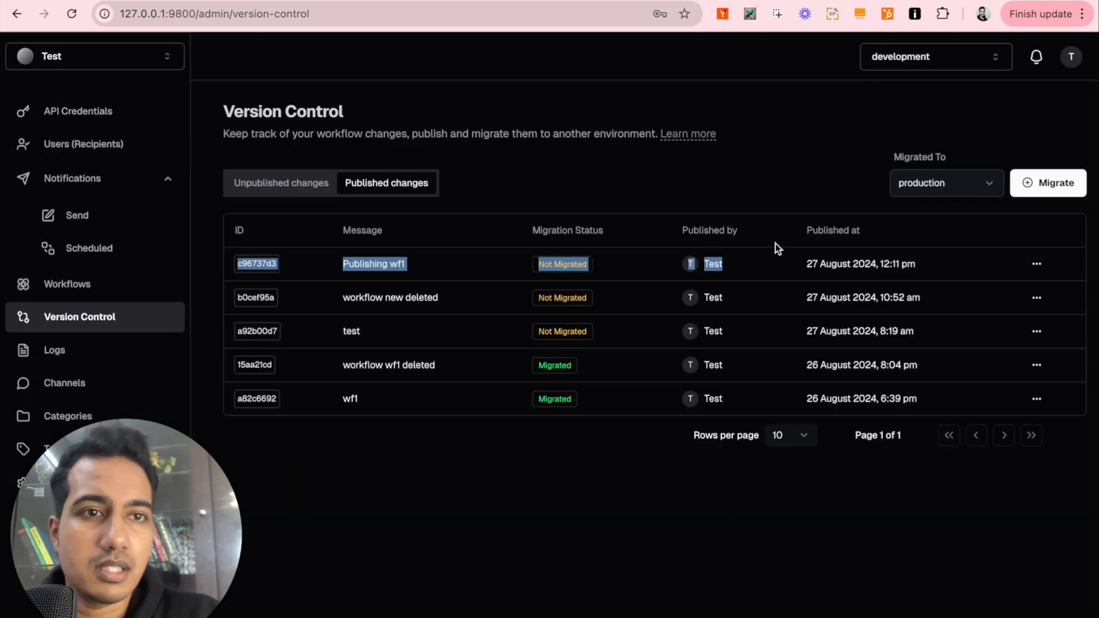
pyautogui.click(936, 193)
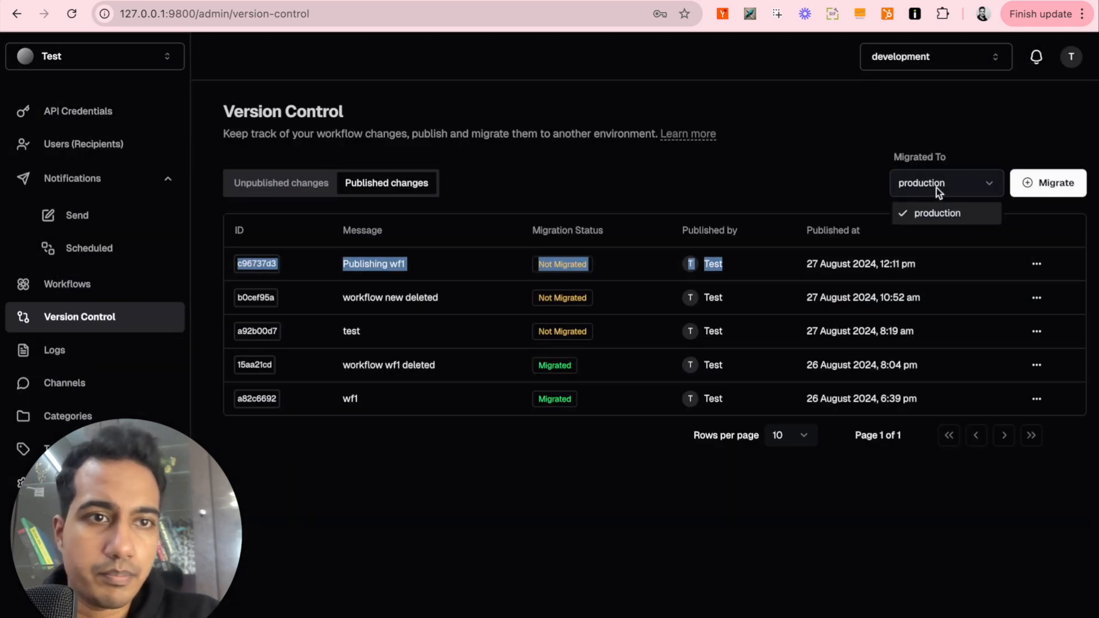
pyautogui.click(815, 172)
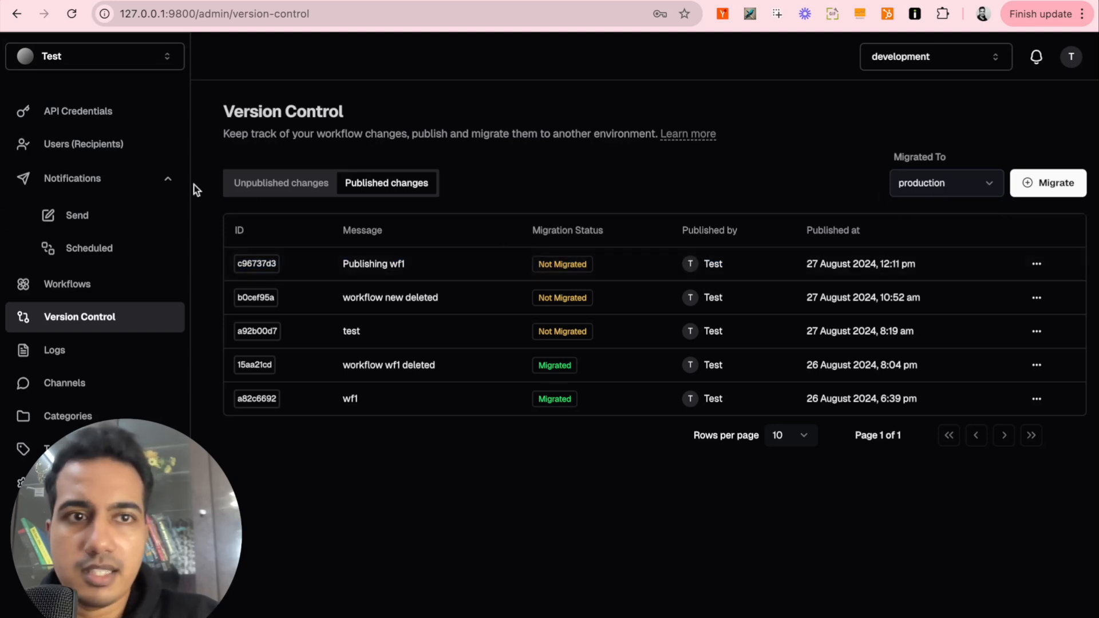
# Step: Send a workflow notification to recipient user-001 with test_workflow in the development environment
pyautogui.click(80, 216)
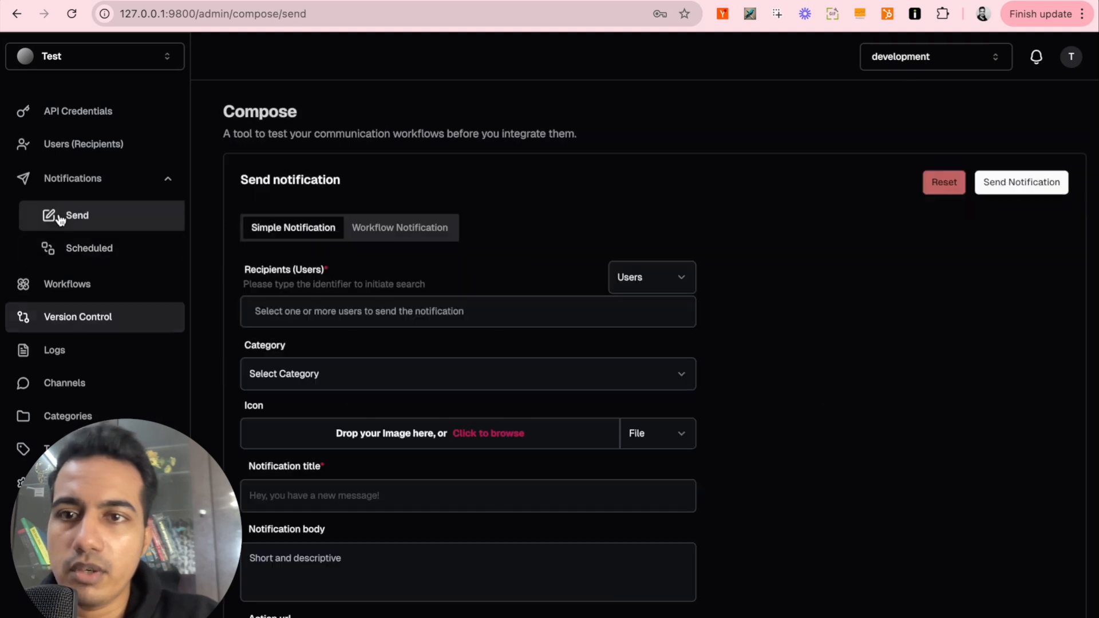
pyautogui.click(416, 237)
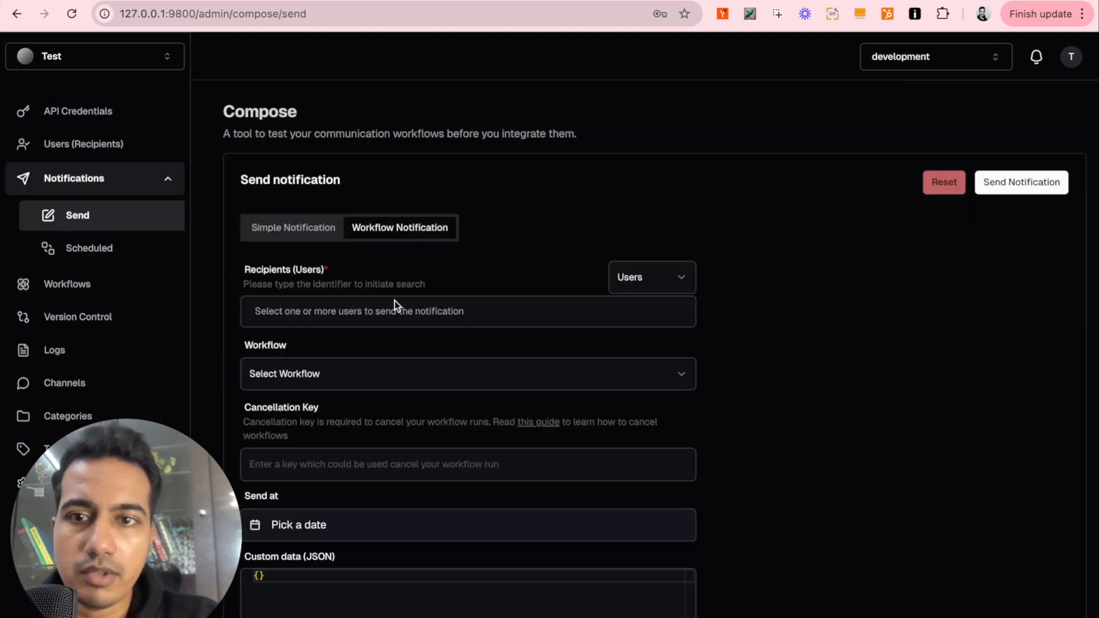
pyautogui.click(327, 314)
pyautogui.click(327, 348)
pyautogui.click(892, 391)
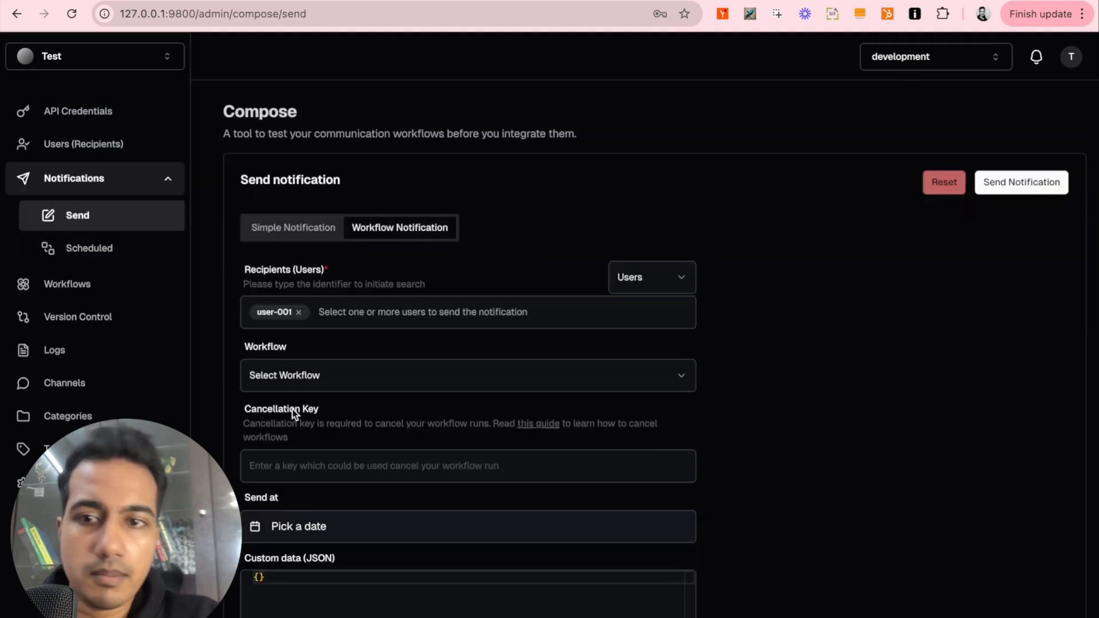
pyautogui.click(304, 382)
pyautogui.click(330, 429)
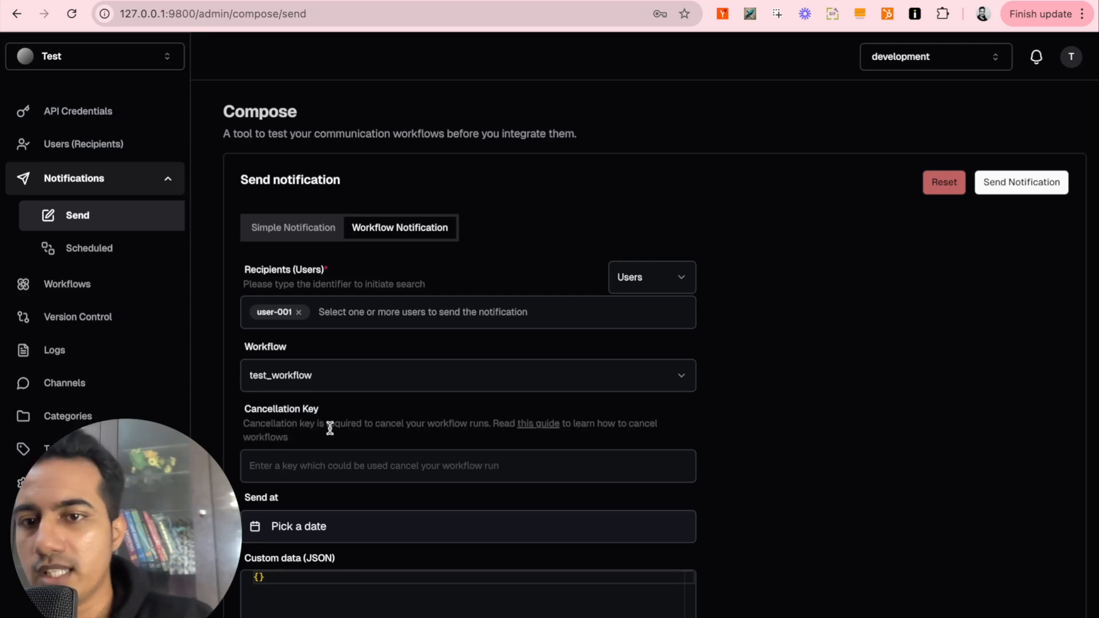
pyautogui.scroll(-1, 451, 454)
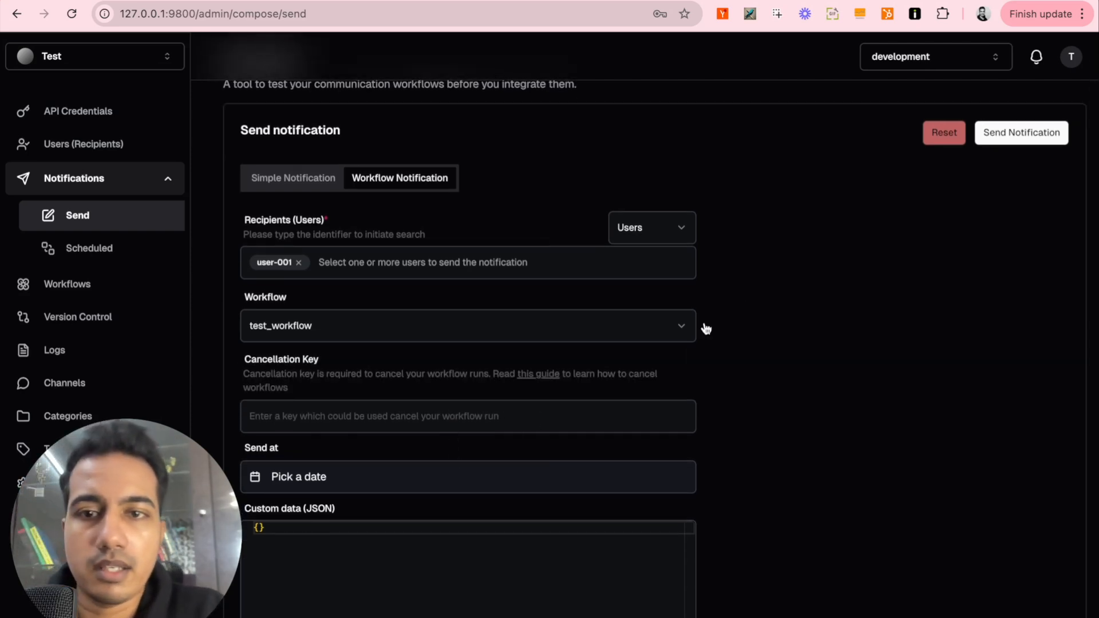
pyautogui.click(995, 141)
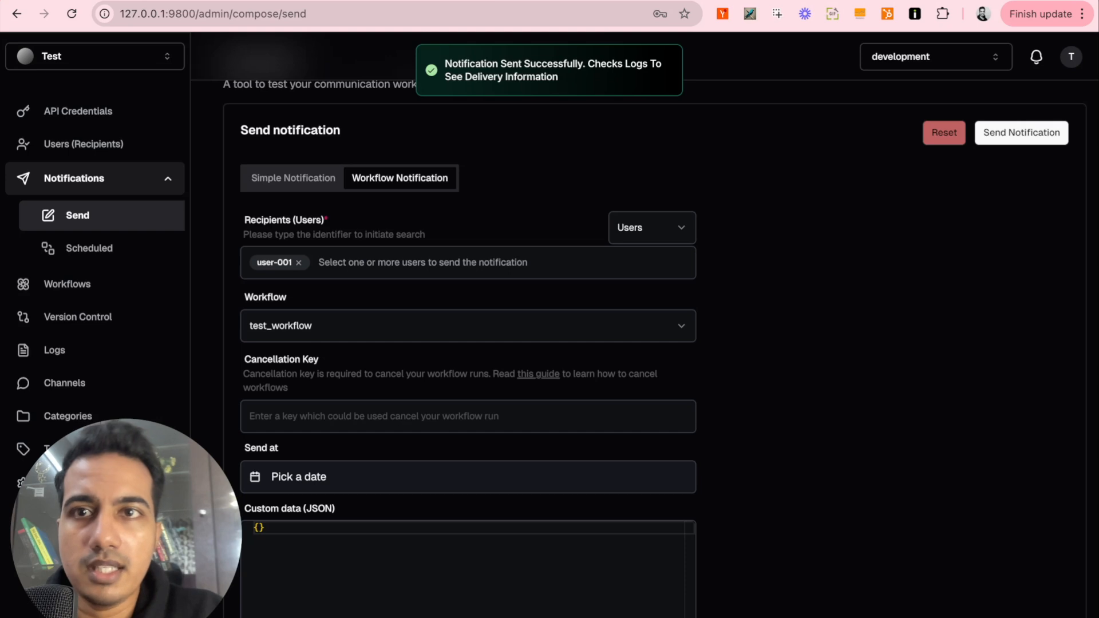
# Step: Check the notification inbox on the development.html page and return to the admin dashboard
pyautogui.hotkey('ctrl', 'Tab')
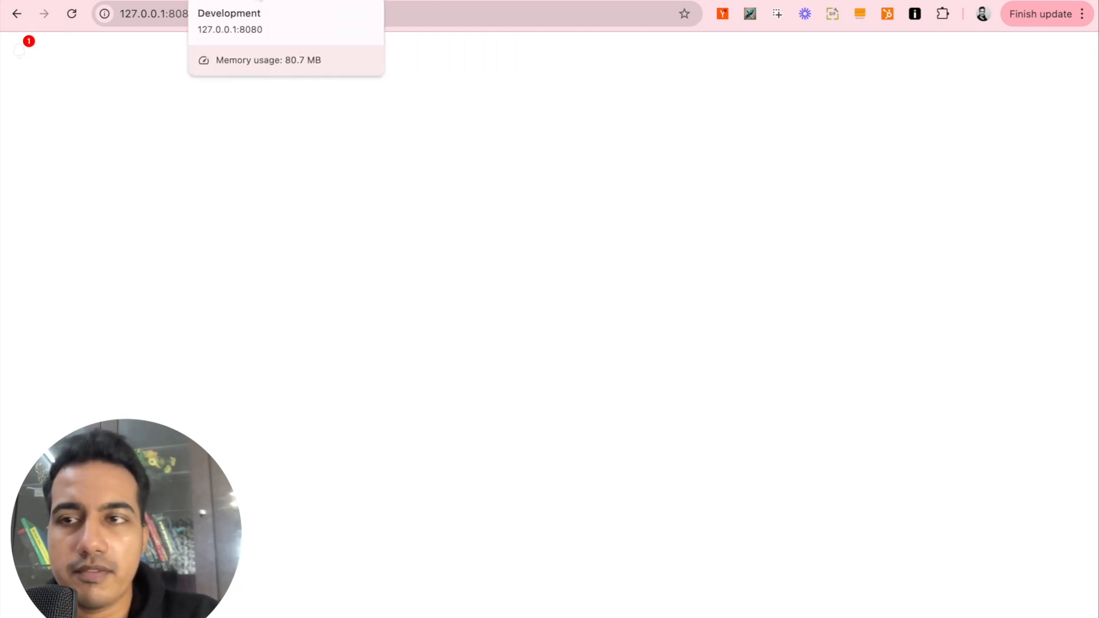
pyautogui.click(24, 54)
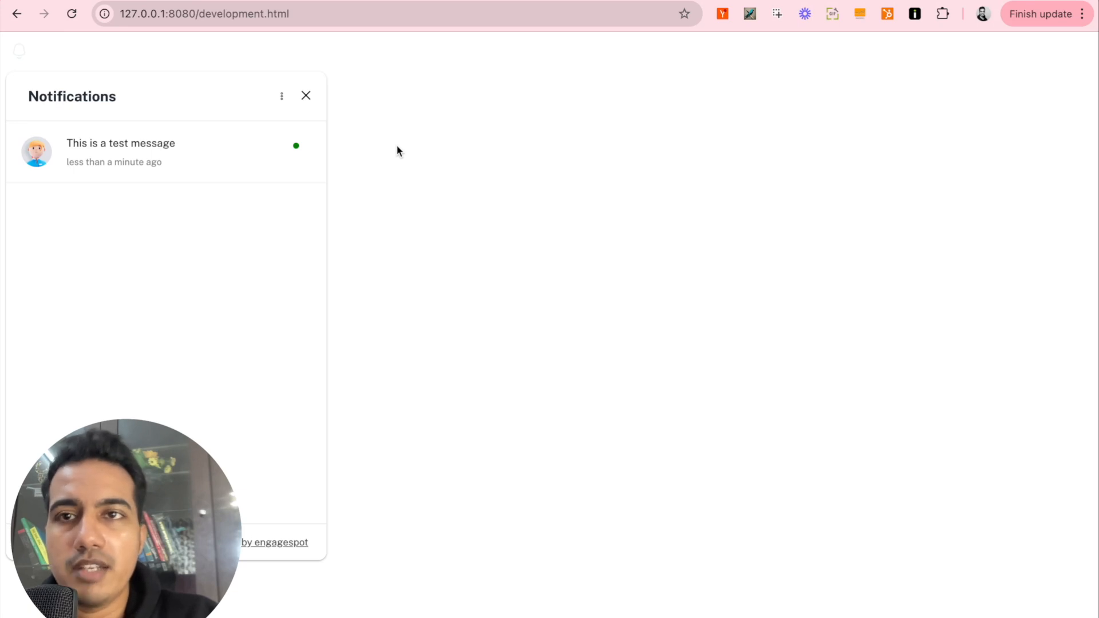
pyautogui.click(428, 61)
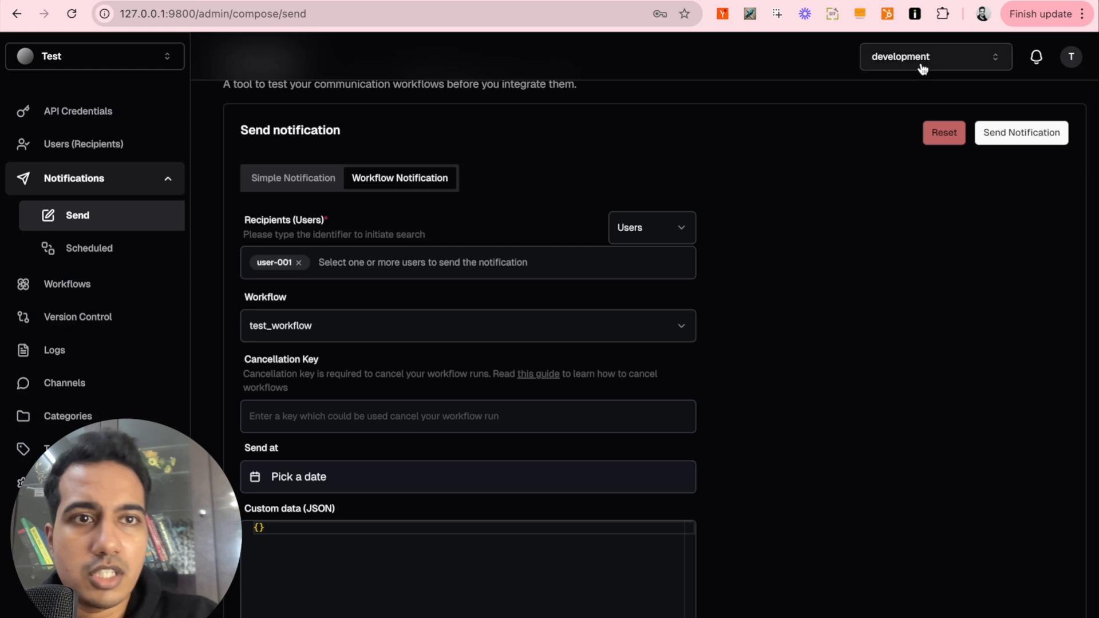
# Step: Examine the workflow list of the production environment and return to the development environment
pyautogui.click(921, 63)
pyautogui.click(914, 127)
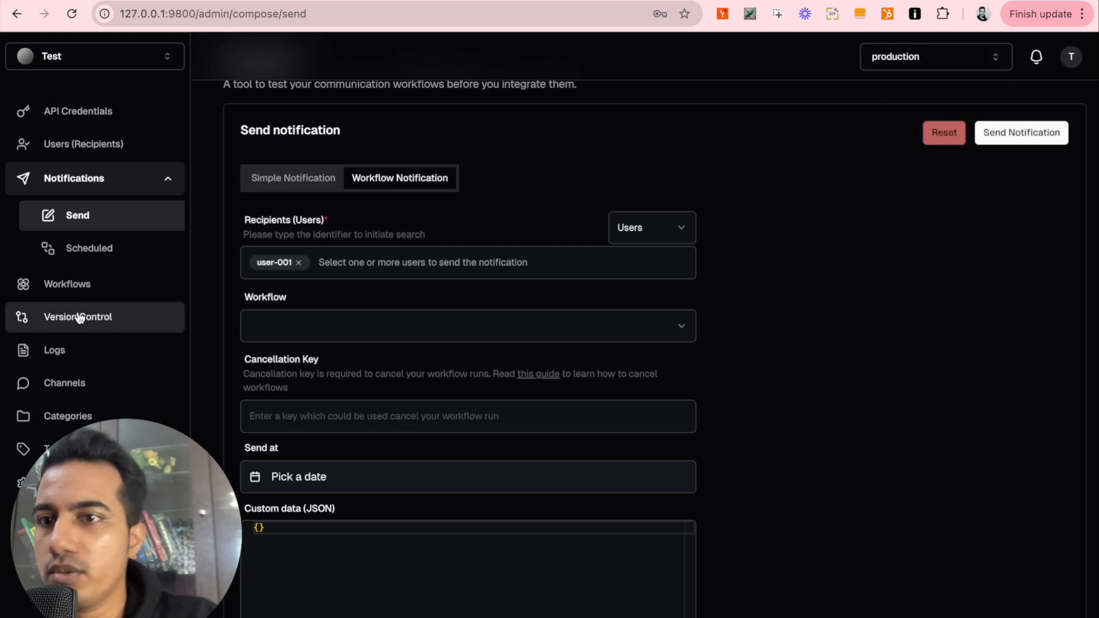
pyautogui.click(76, 287)
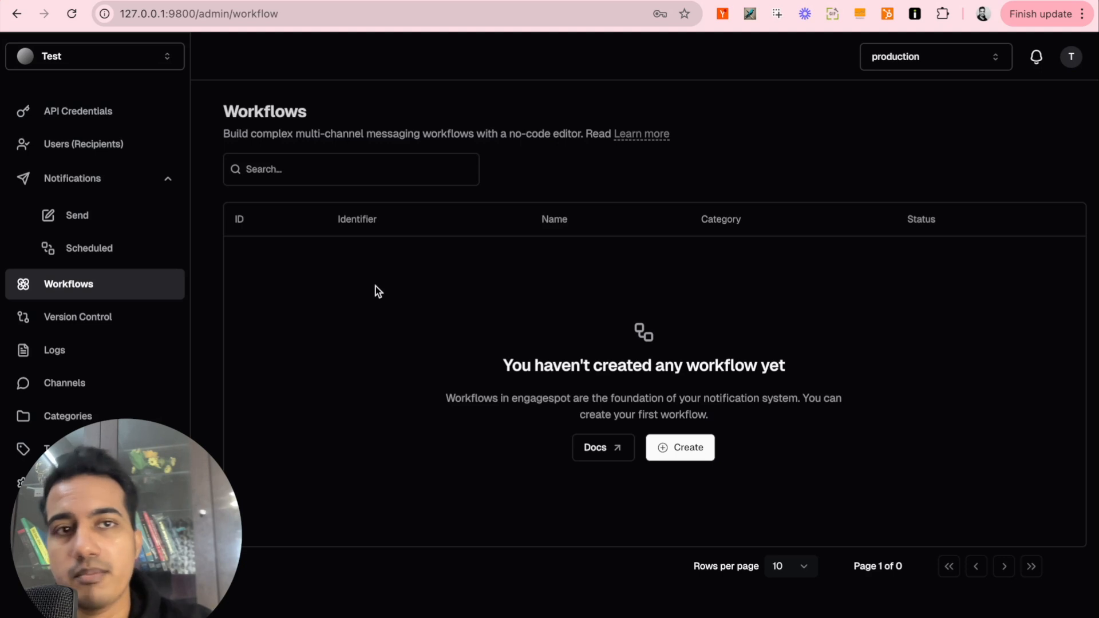
pyautogui.click(912, 59)
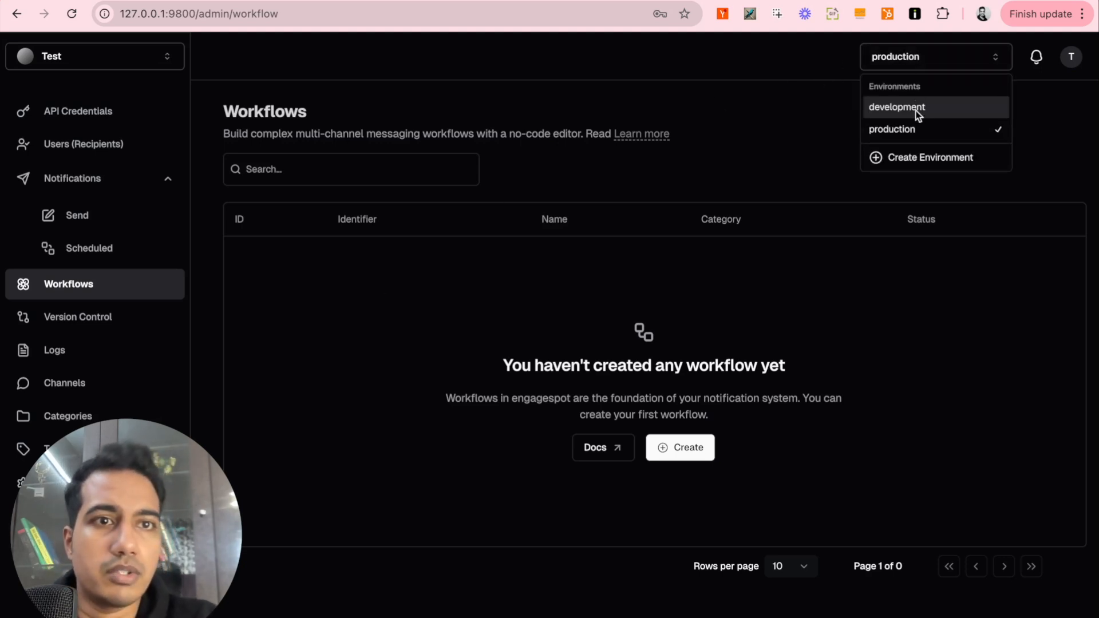
pyautogui.click(914, 110)
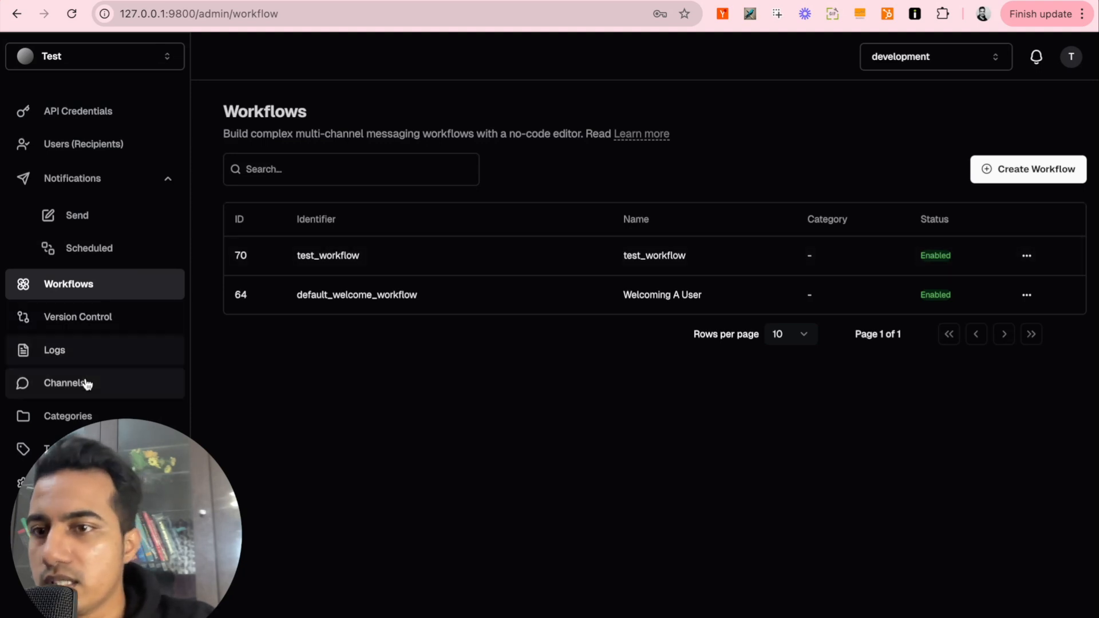
# Step: Migrate the published changes in Version Control from development to production
pyautogui.click(95, 324)
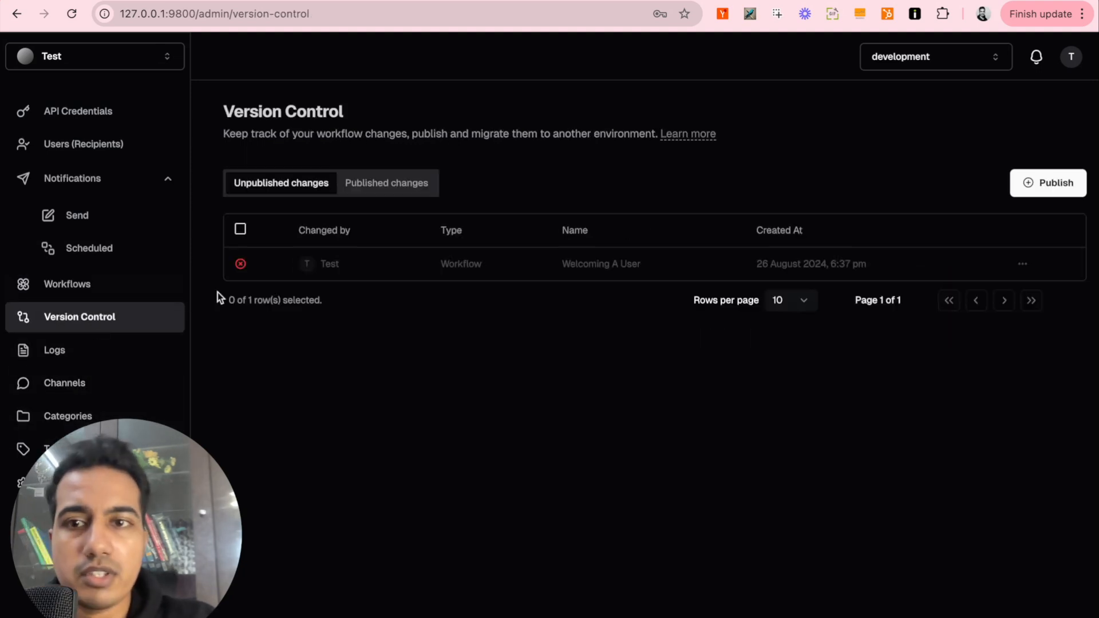
pyautogui.click(375, 184)
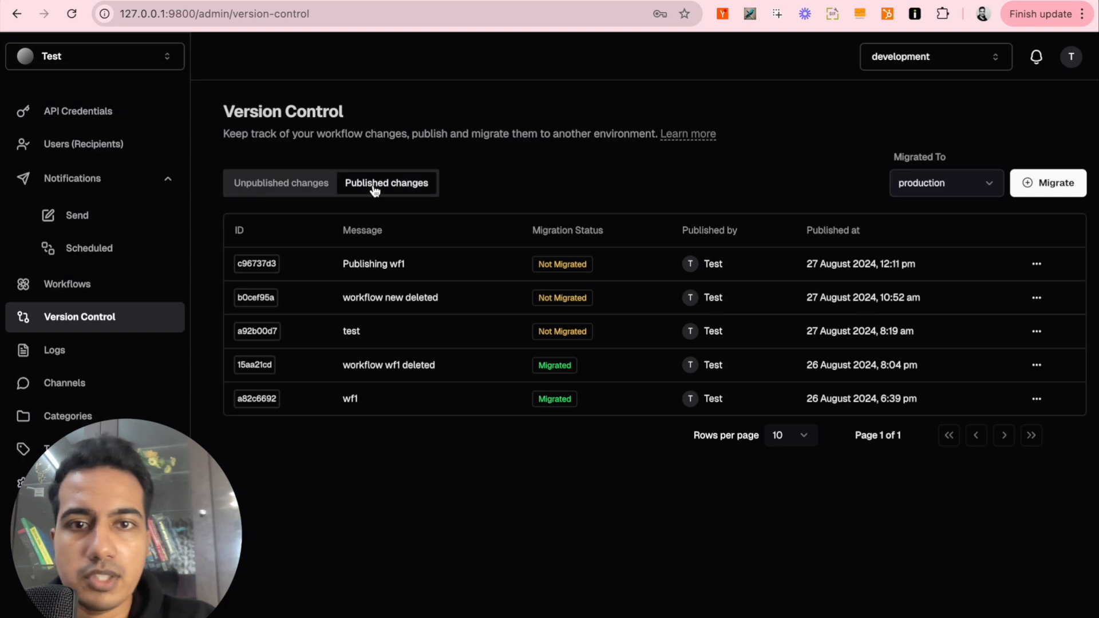
pyautogui.click(1054, 192)
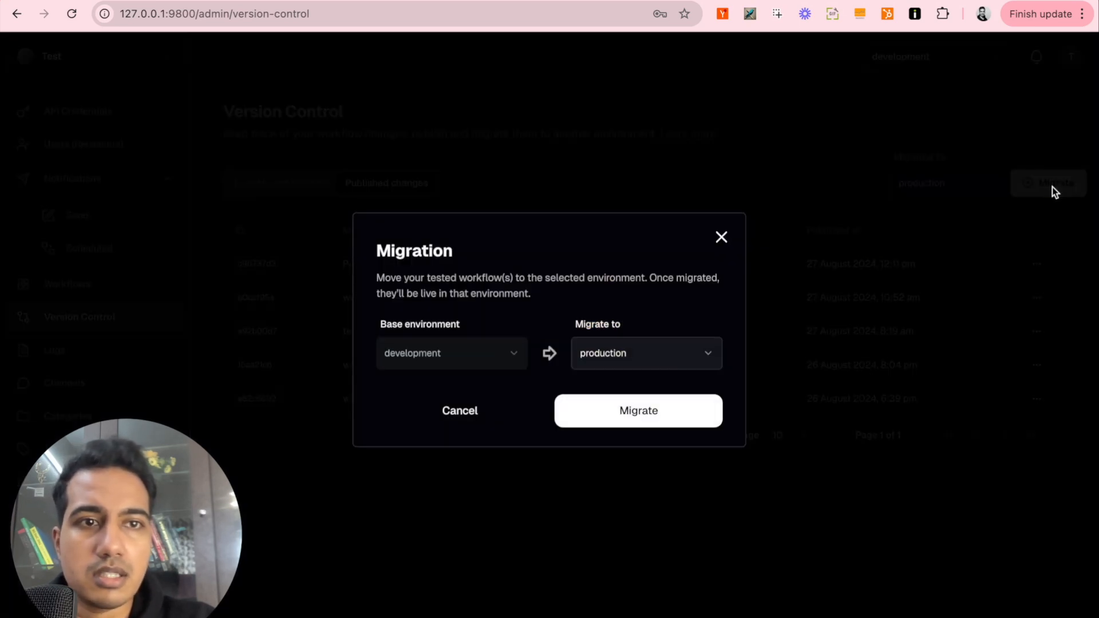
pyautogui.click(647, 351)
pyautogui.click(587, 385)
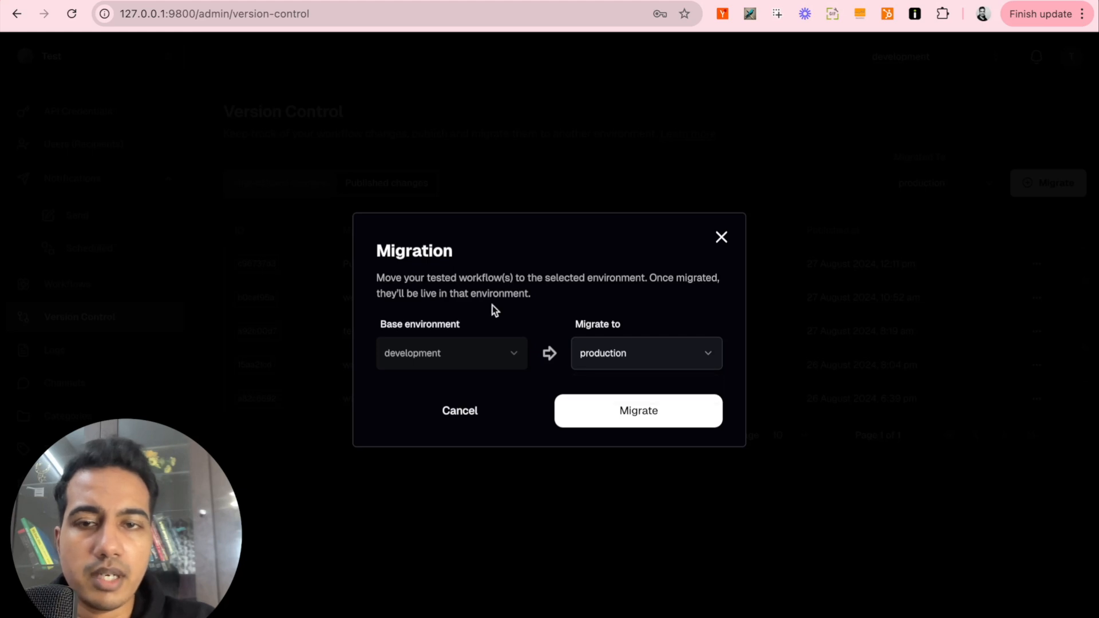
pyautogui.click(611, 359)
pyautogui.click(632, 387)
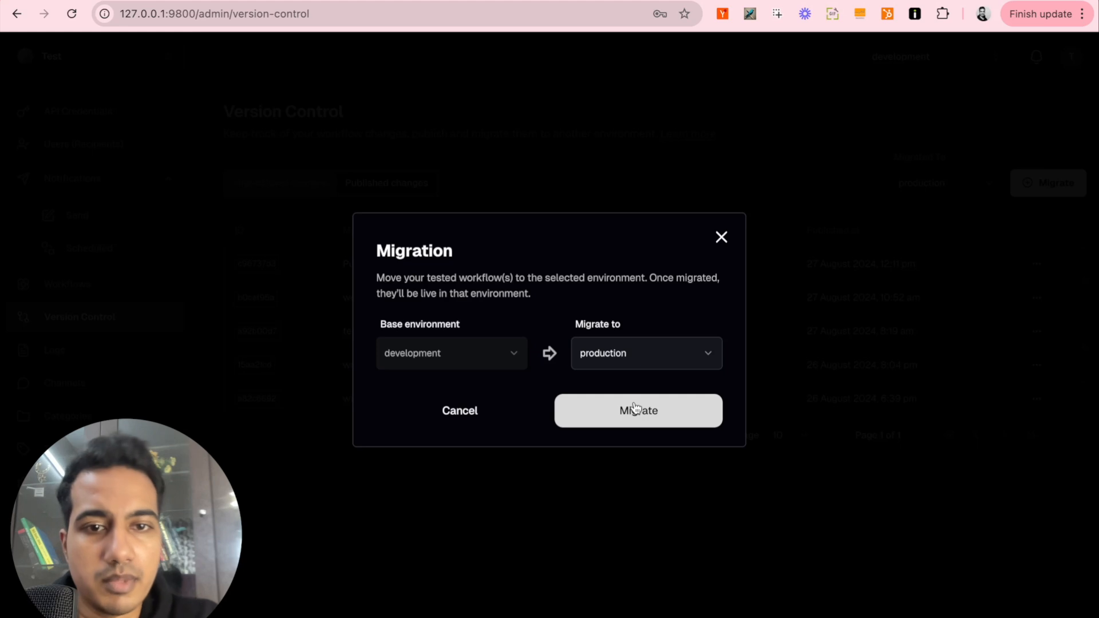
pyautogui.click(634, 409)
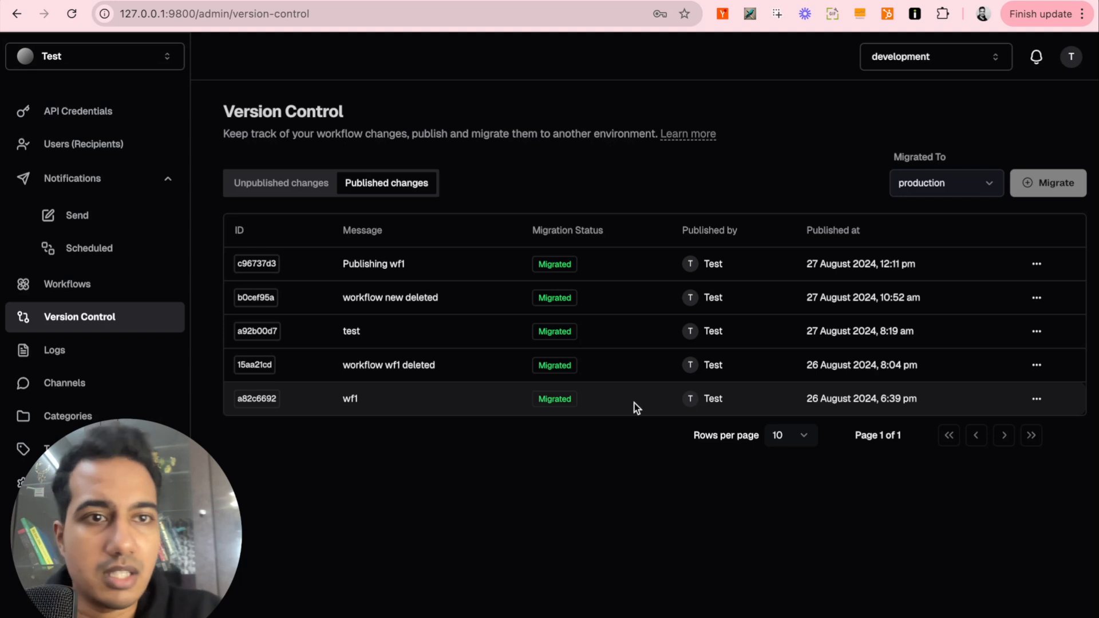
# Step: Switch to the production environment and review the overview of its test_workflow
pyautogui.click(931, 57)
pyautogui.click(914, 131)
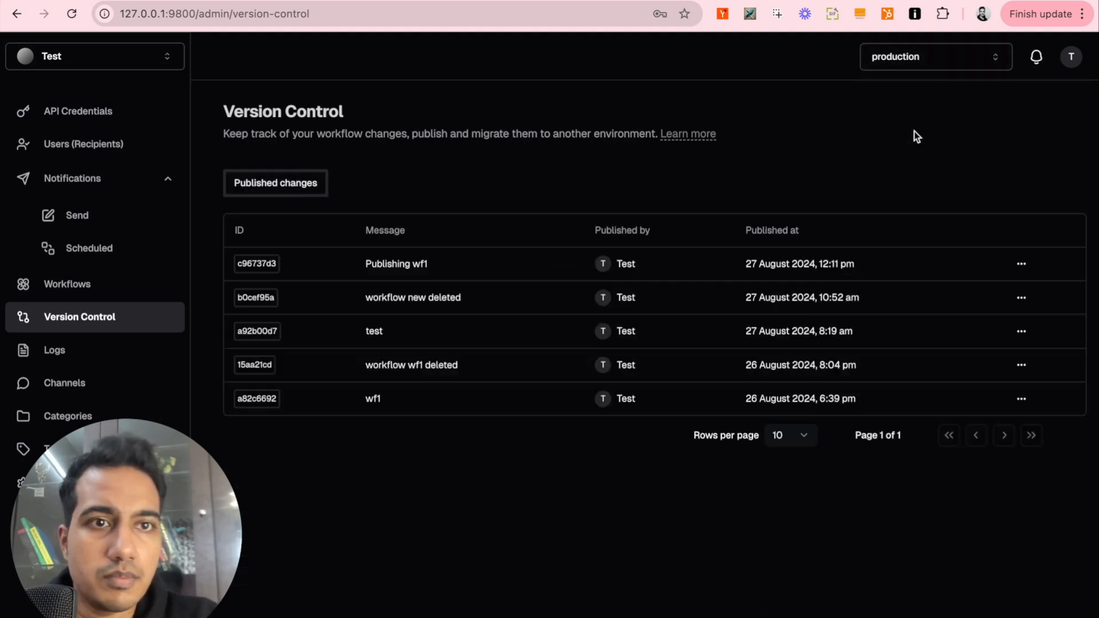
pyautogui.click(74, 295)
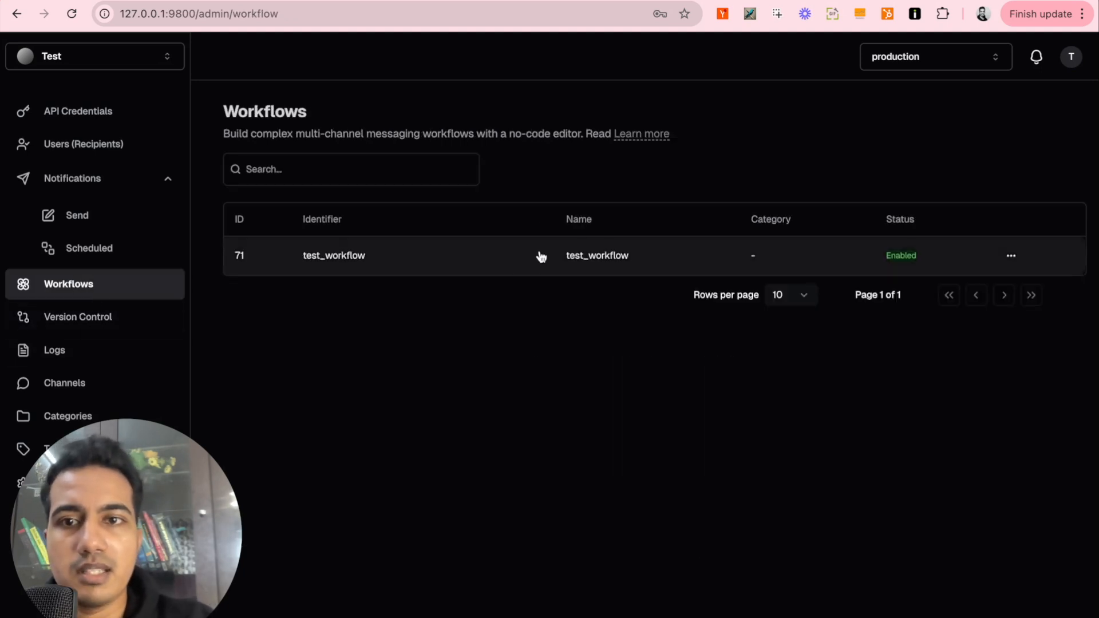
pyautogui.click(487, 252)
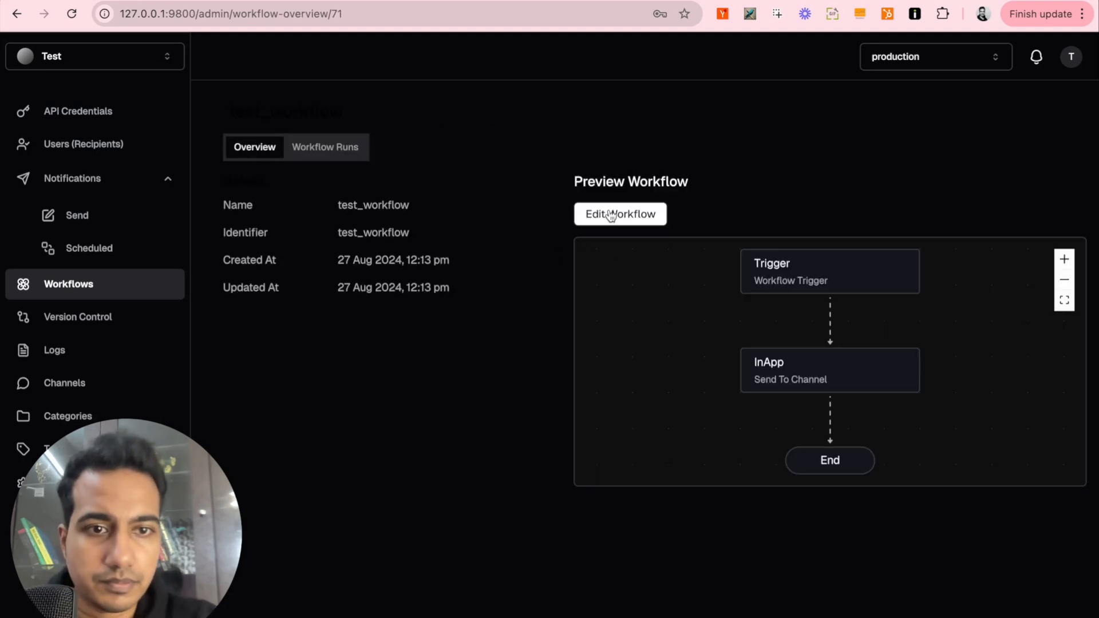
pyautogui.click(179, 289)
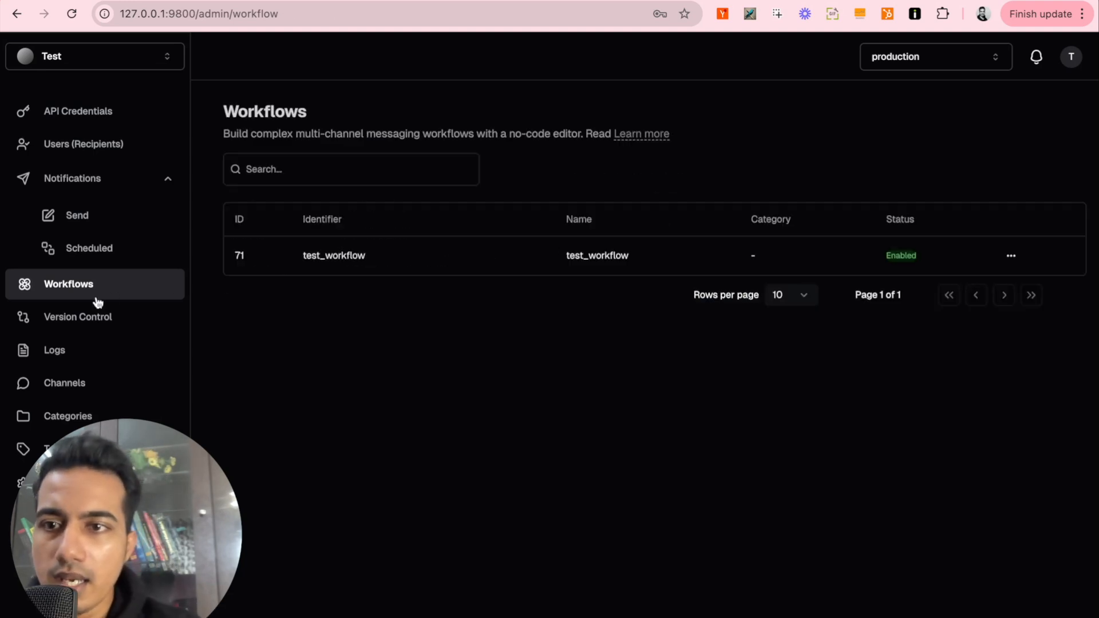
# Step: Send a workflow notification to recipient user-001 with test_workflow in the production environment
pyautogui.click(94, 221)
pyautogui.click(395, 227)
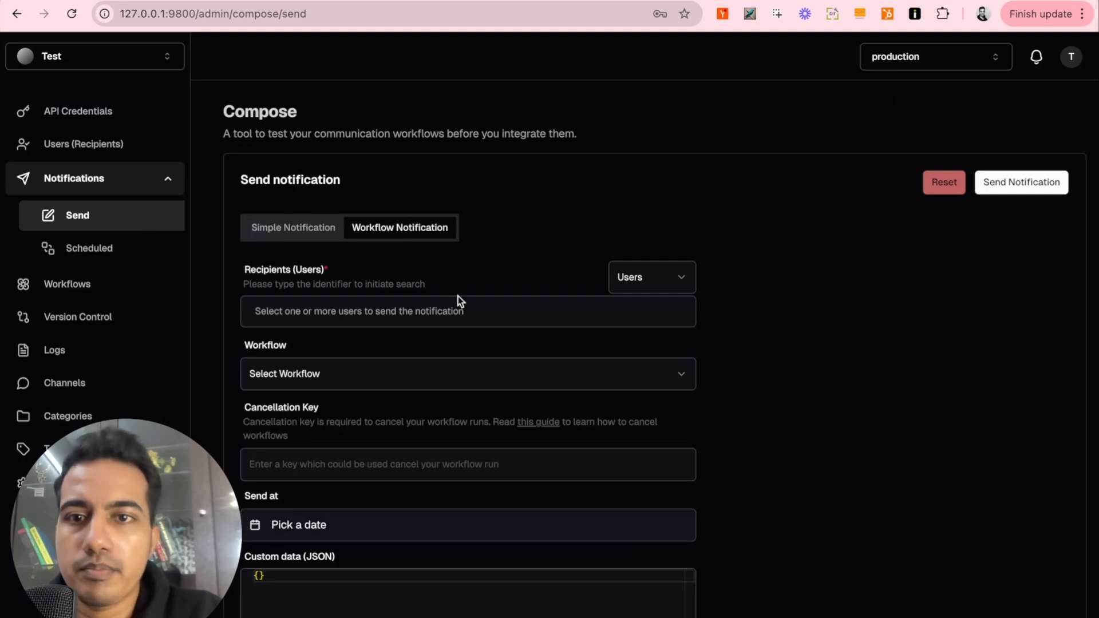
pyautogui.click(433, 311)
pyautogui.click(269, 351)
pyautogui.click(331, 385)
pyautogui.click(329, 430)
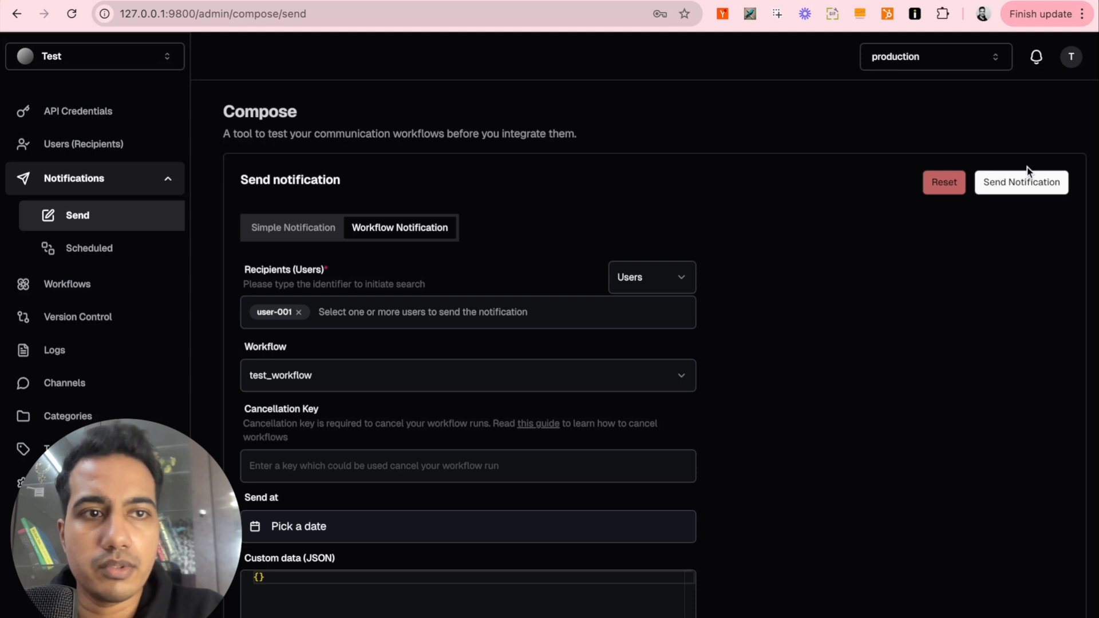
pyautogui.click(1026, 186)
# Step: Check the notification inbox on the production.html page and return to the admin dashboard
pyautogui.click(464, 1)
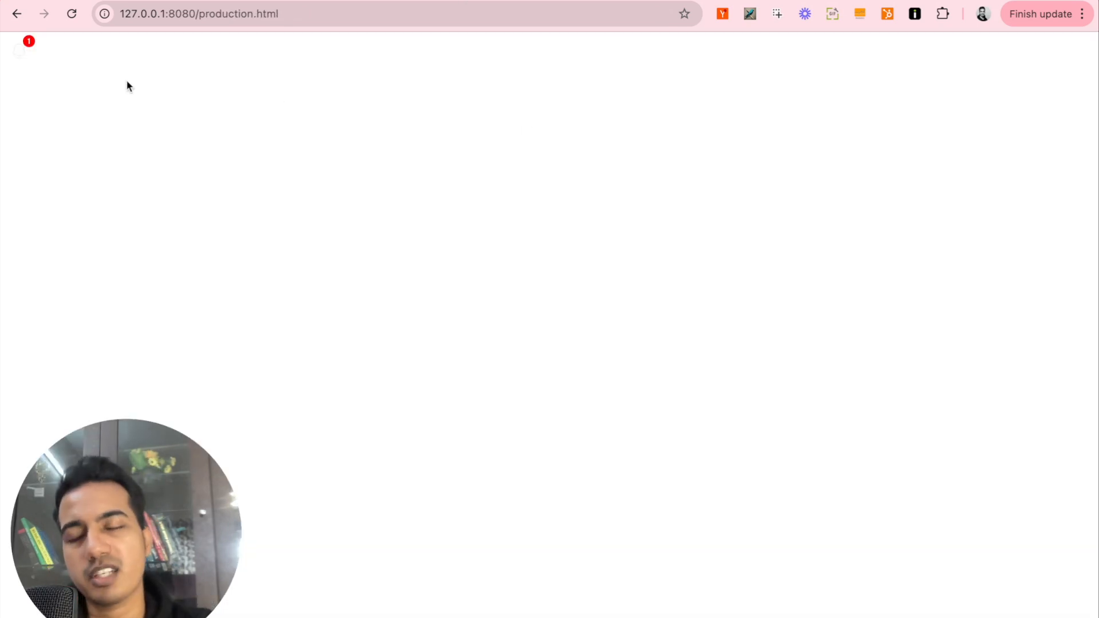
pyautogui.click(27, 56)
pyautogui.click(598, 198)
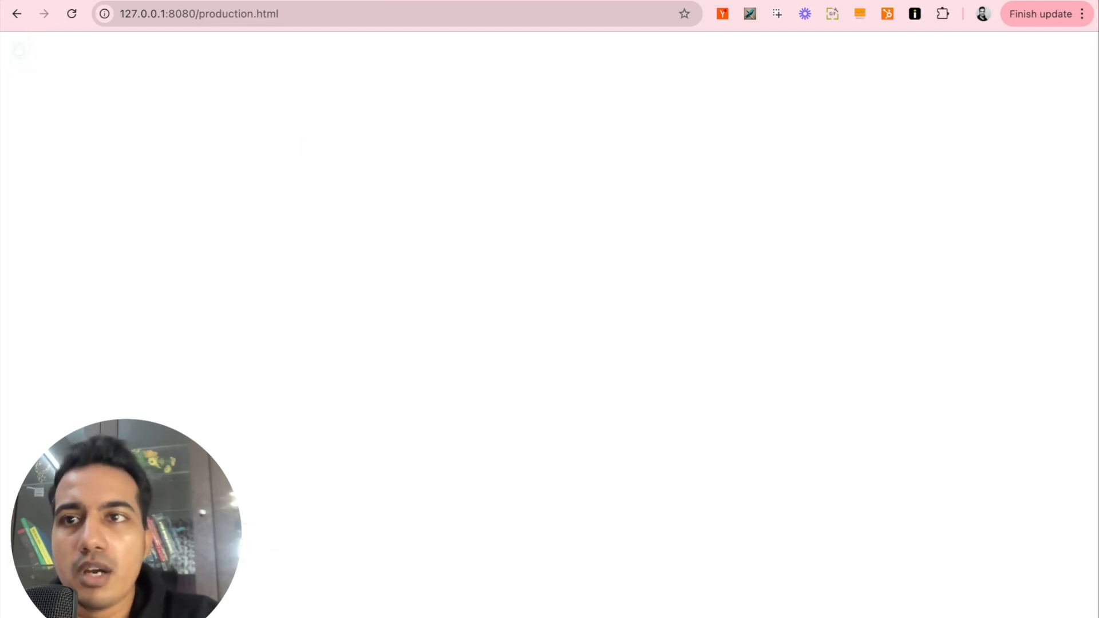
pyautogui.hotkey('ctrl', 'shift', 'Tab')
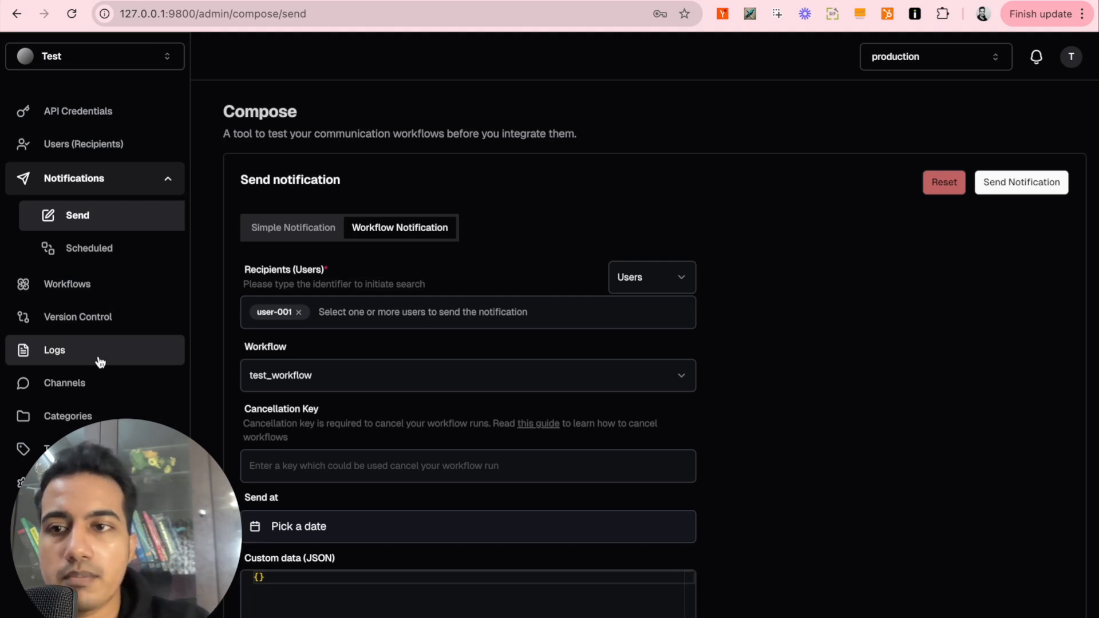
# Step: Review the published changes of production in Version Control and switch back to the development environment
pyautogui.click(105, 322)
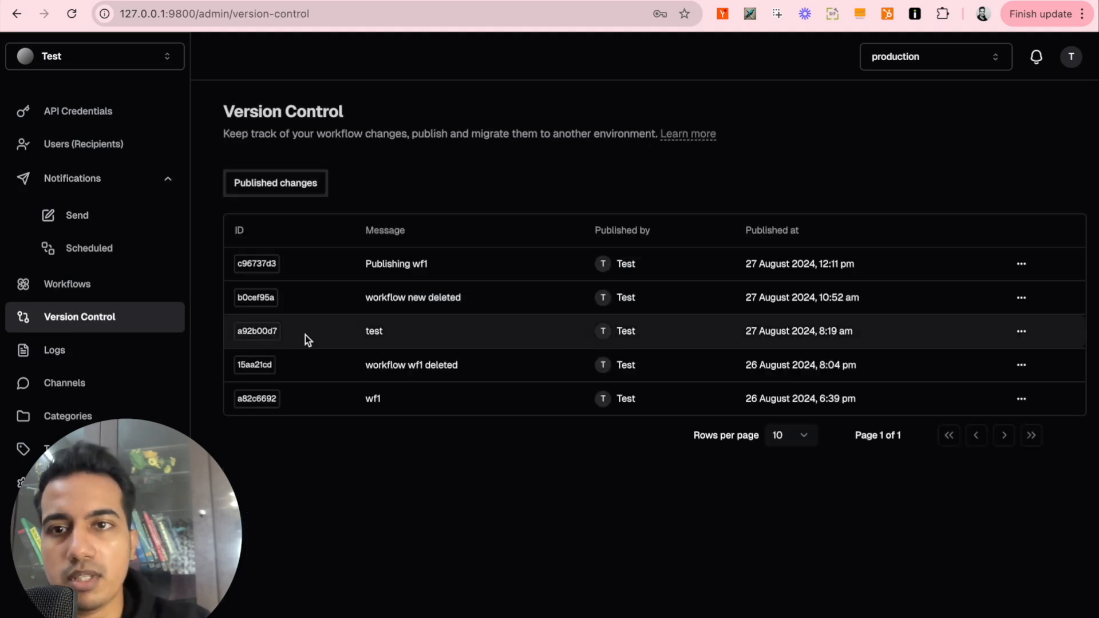
pyautogui.click(947, 56)
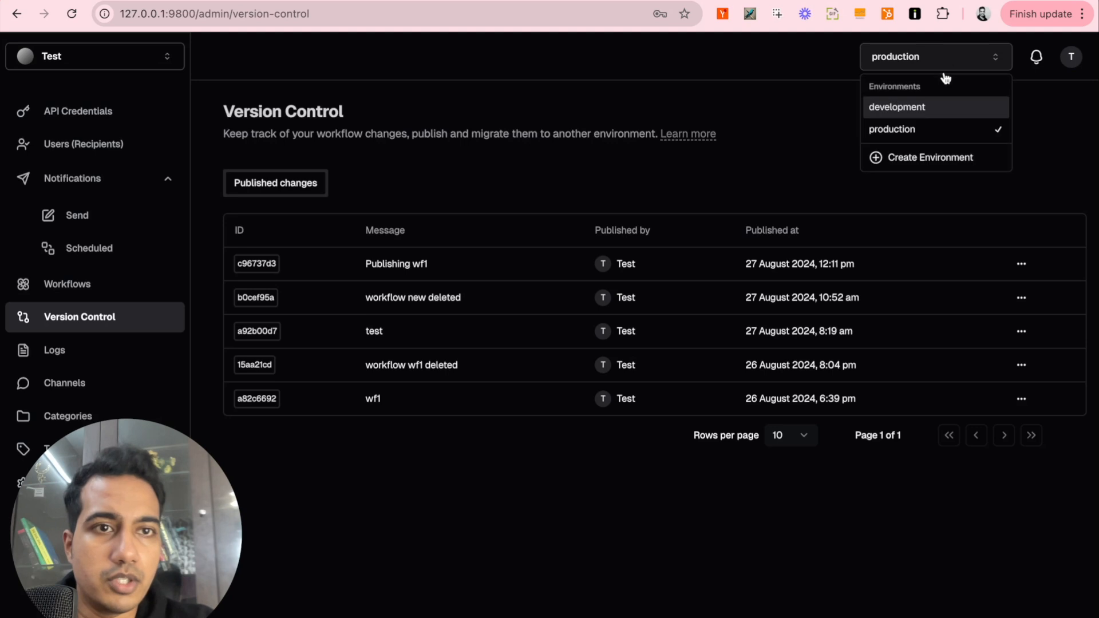
pyautogui.click(917, 112)
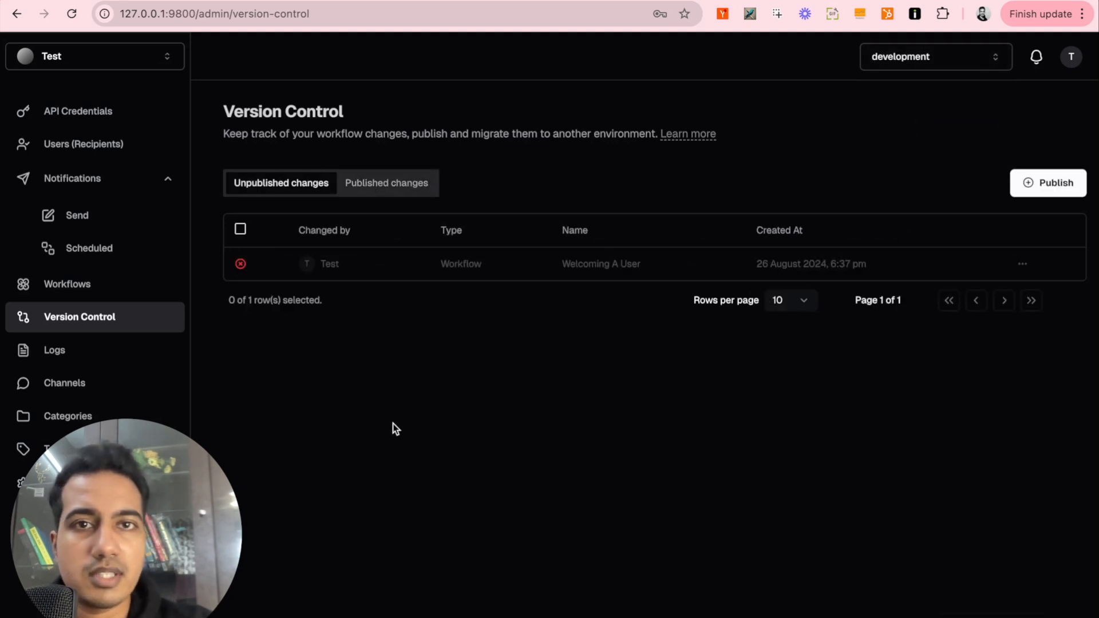
# Step: Switch to the Terminal window in the engagespot folder and clear its output
pyautogui.click(658, 611)
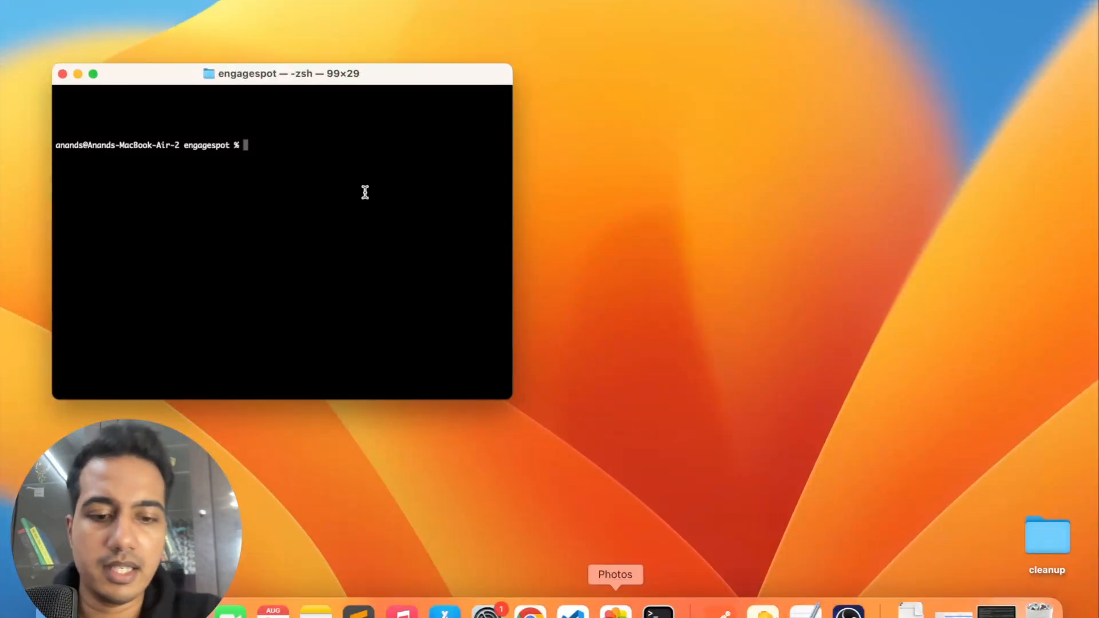
pyautogui.write('clear')
pyautogui.press('Return')
pyautogui.press('Return')
pyautogui.write('cl')
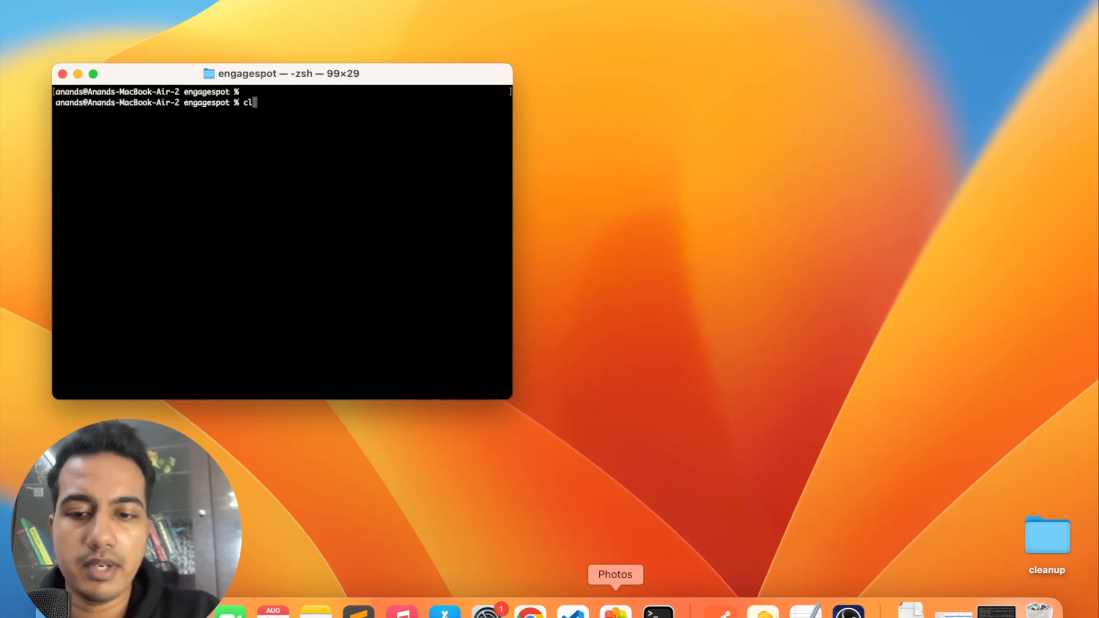
pyautogui.write('ear')
pyautogui.press('Return')
# Step: Run "engagespot whoami" and compare the authenticated workspace with the one selected in the admin dashboard
pyautogui.write('enga')
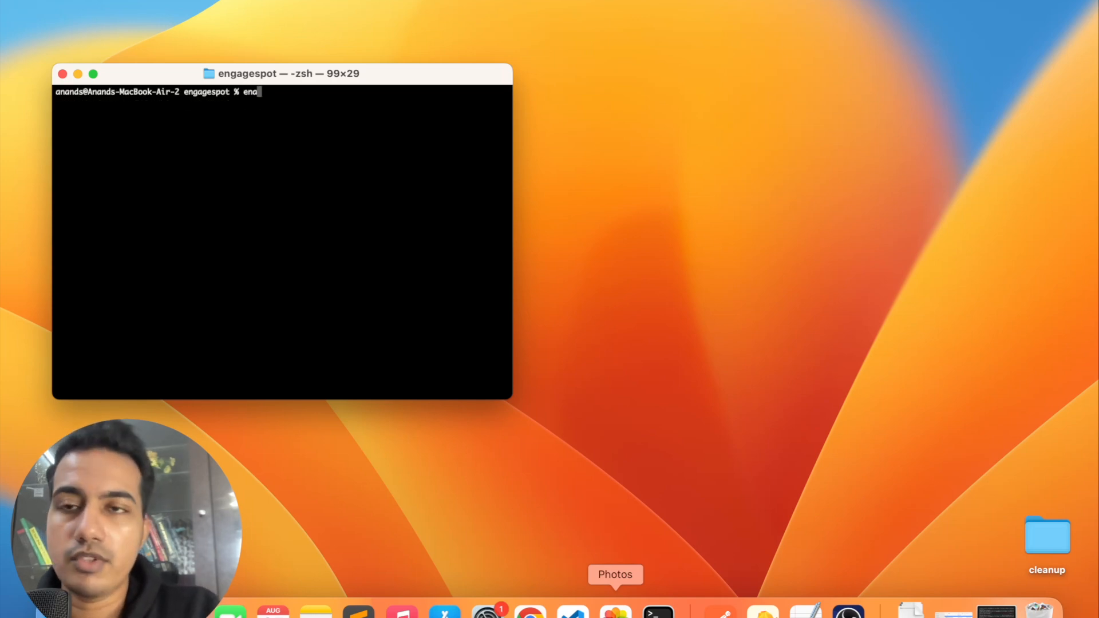
pyautogui.write('gespot % engagespo')
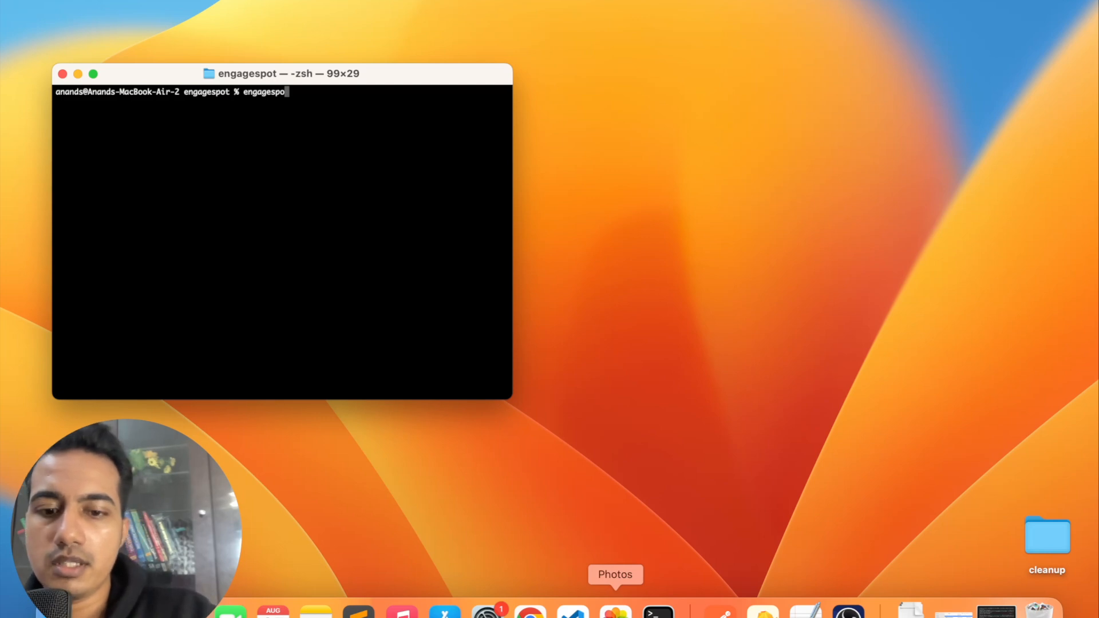
pyautogui.write('t whoami')
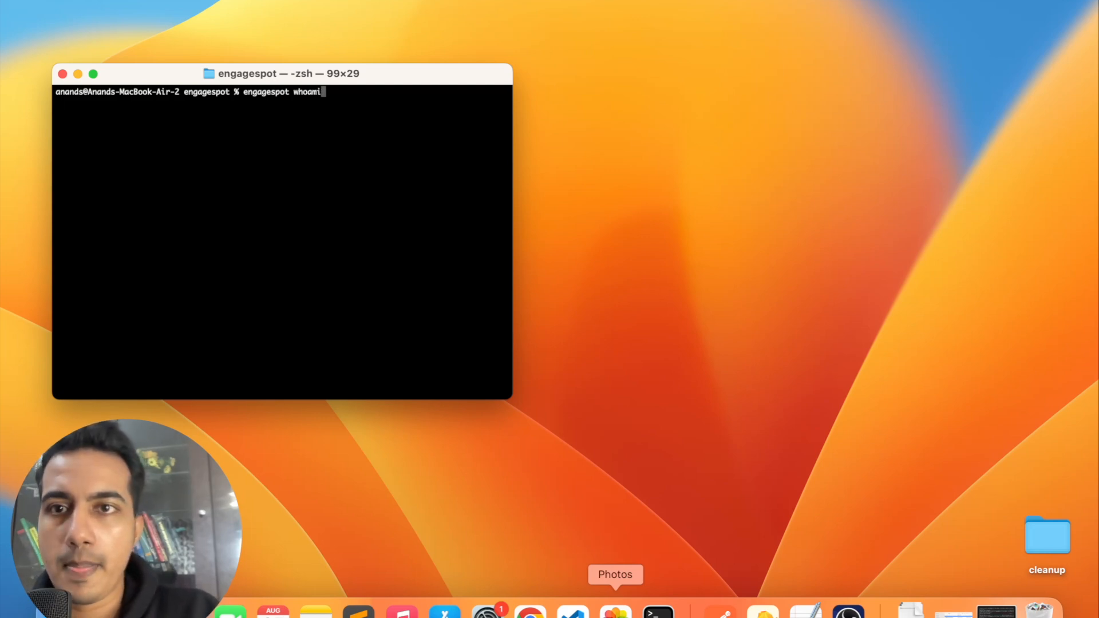
pyautogui.press('Return')
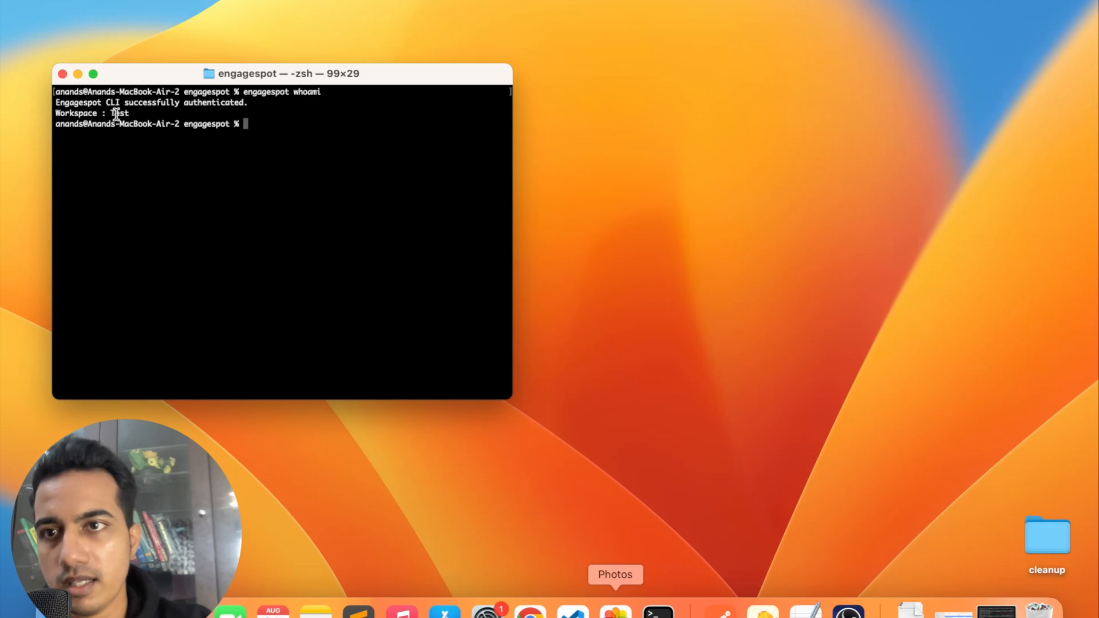
pyautogui.moveTo(130, 113); pyautogui.dragTo(45, 116)
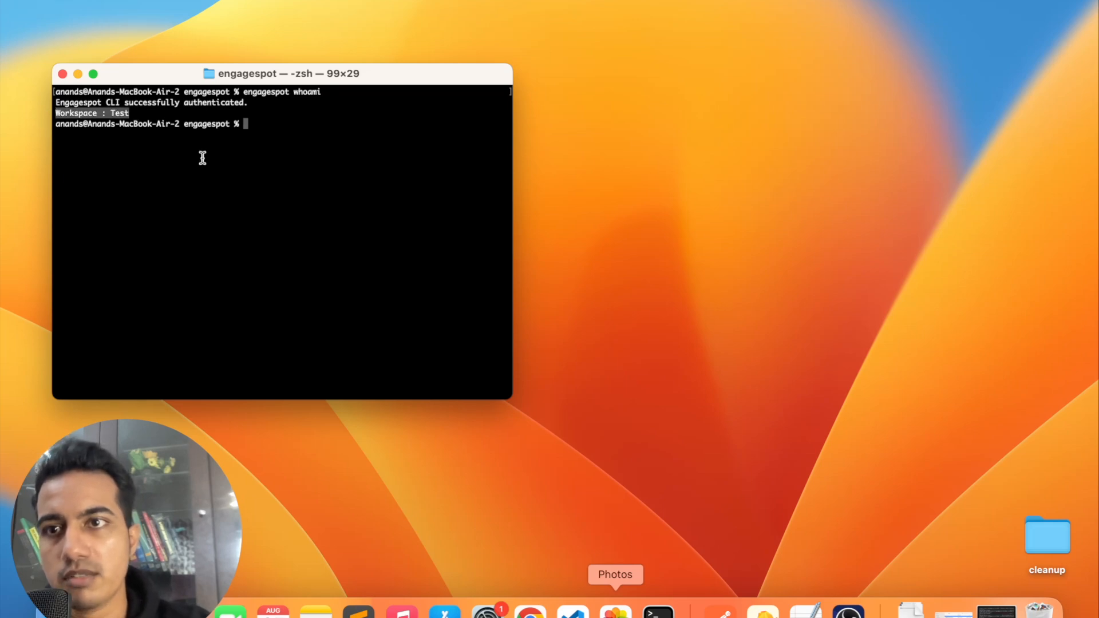
pyautogui.press('super+Tab')
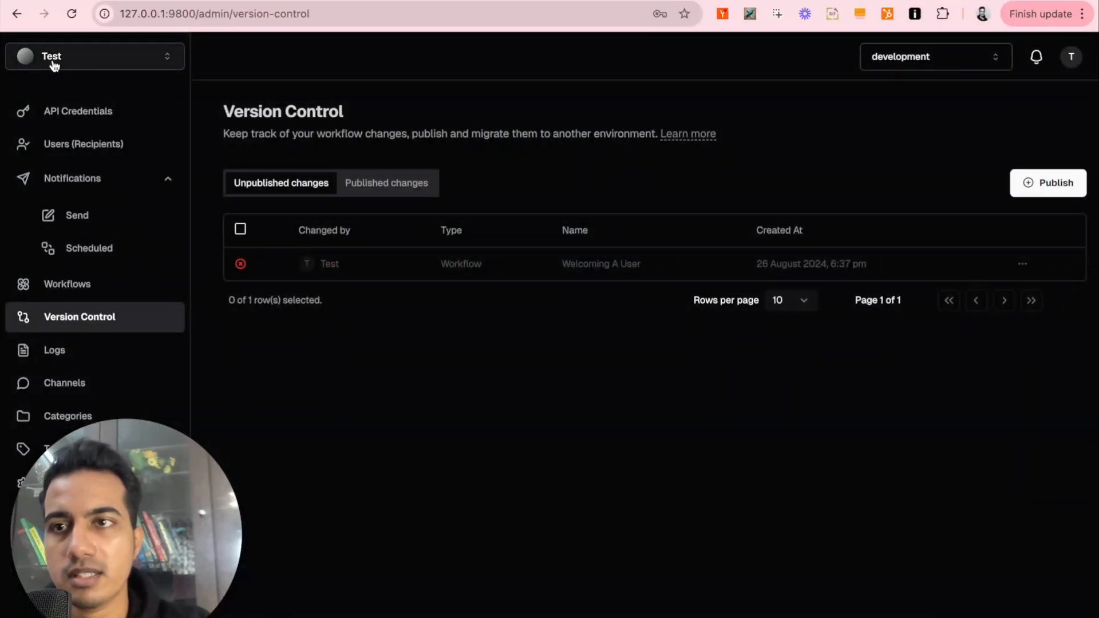
pyautogui.press('super+Tab')
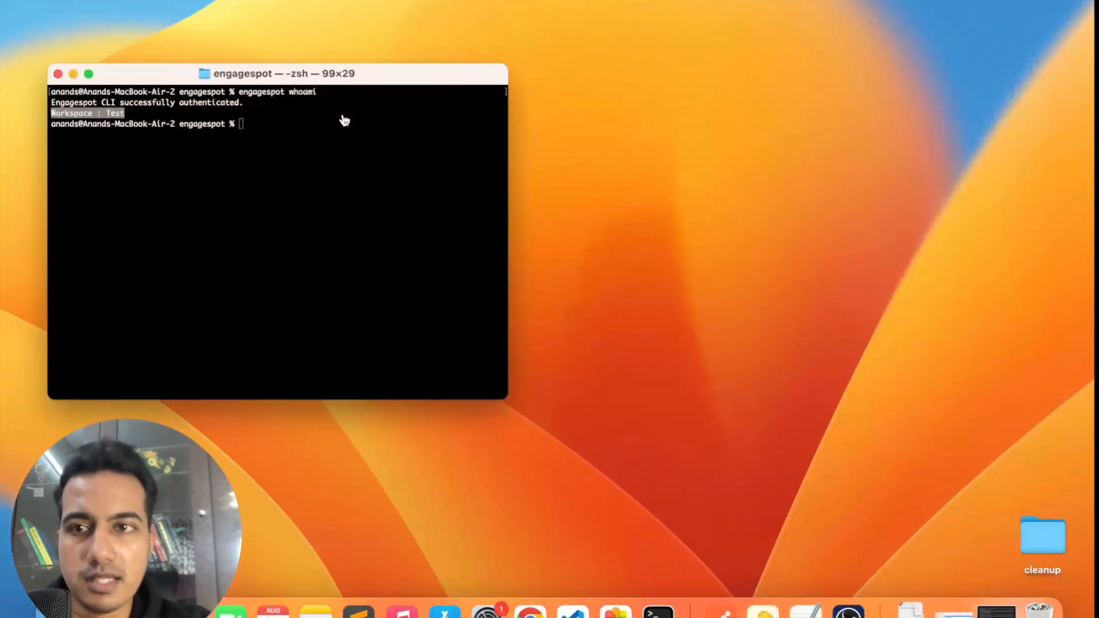
pyautogui.click(345, 131)
# Step: Switch to Chrome and open the InApp step's template of test_workflow in the development environment
pyautogui.press('super+Tab')
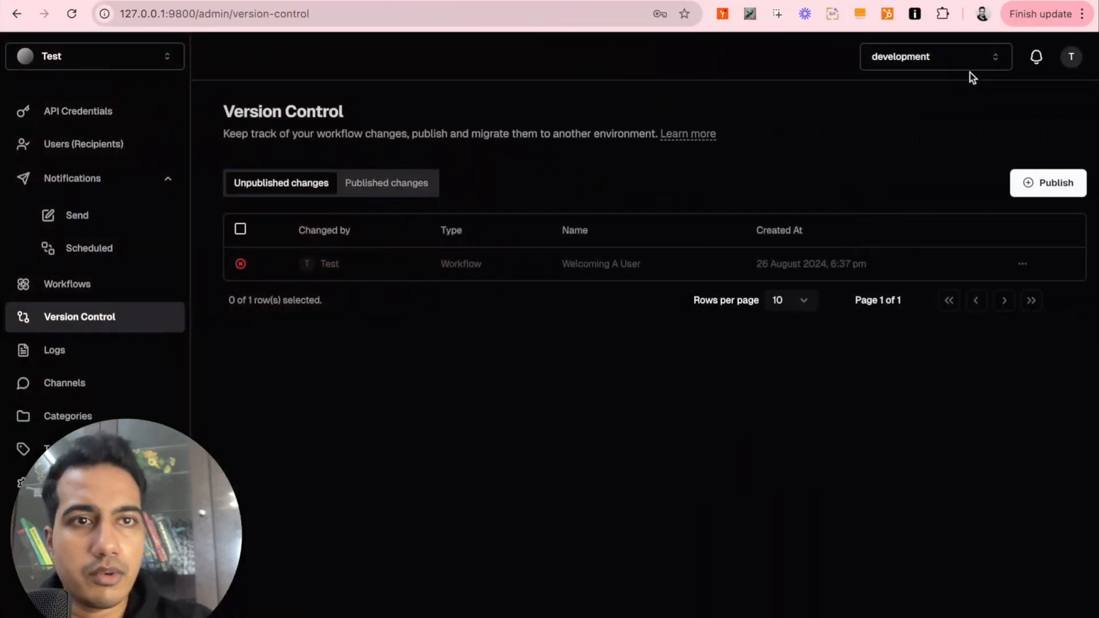
pyautogui.click(959, 59)
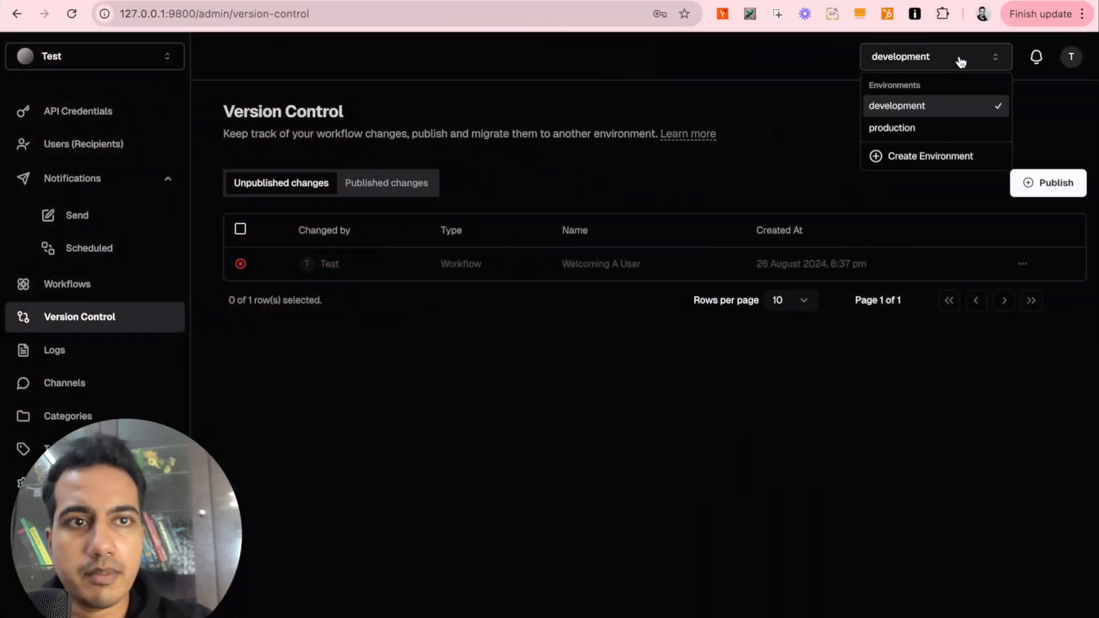
pyautogui.click(678, 99)
pyautogui.click(63, 282)
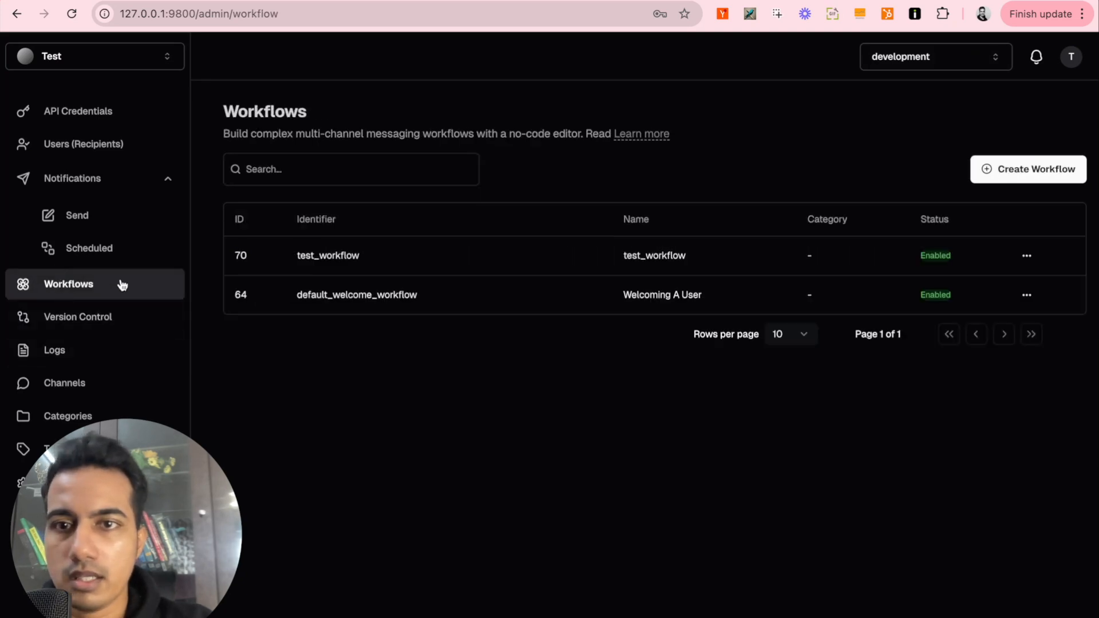
pyautogui.click(540, 255)
pyautogui.click(595, 215)
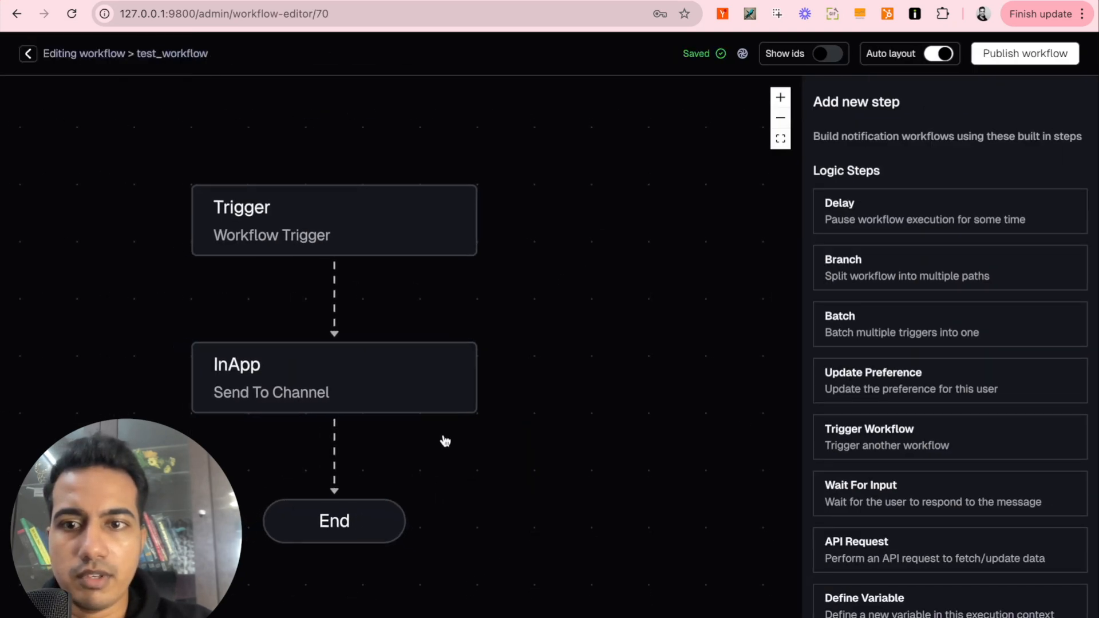
pyautogui.click(410, 385)
pyautogui.click(862, 198)
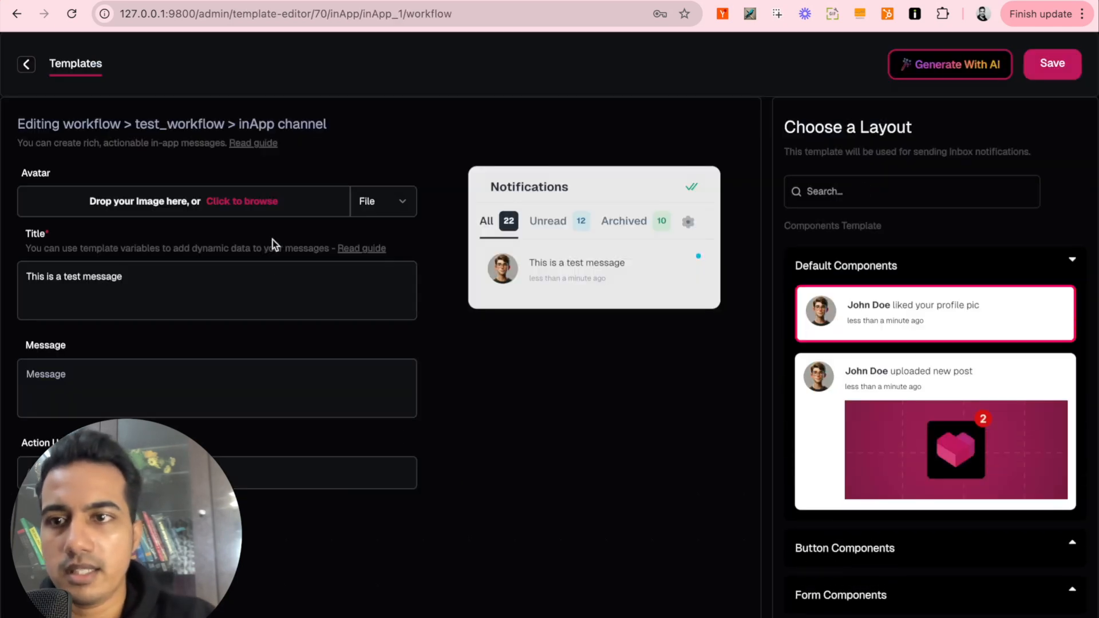
# Step: Change the in-app template title to "This is a test message. Edited", save it and return to the workflow overview
pyautogui.click(249, 280)
pyautogui.write('.')
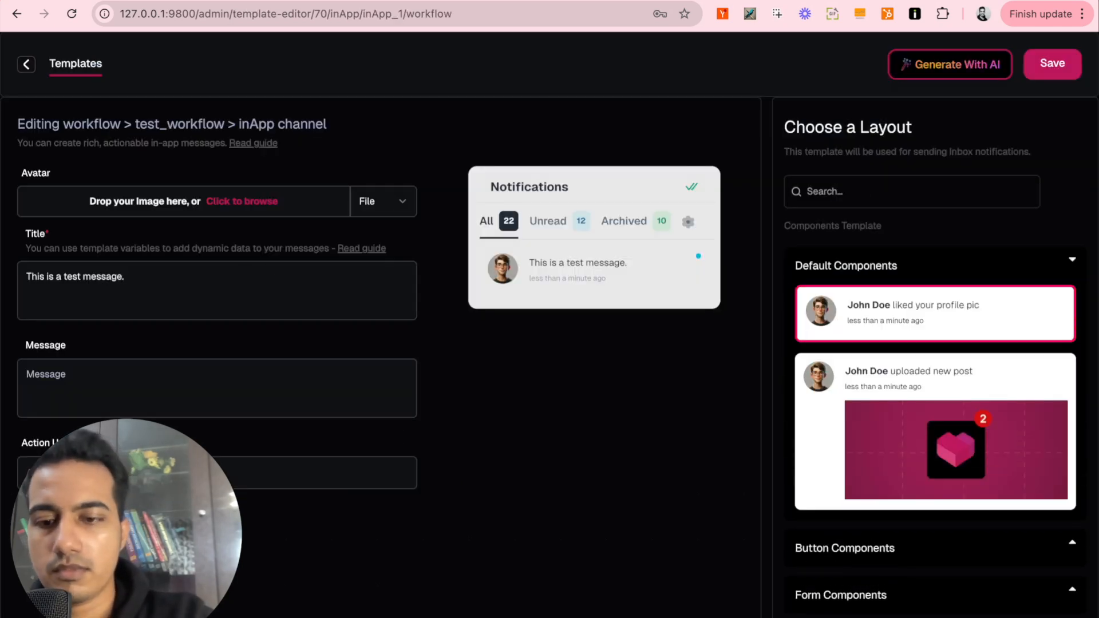
pyautogui.write(' Edited')
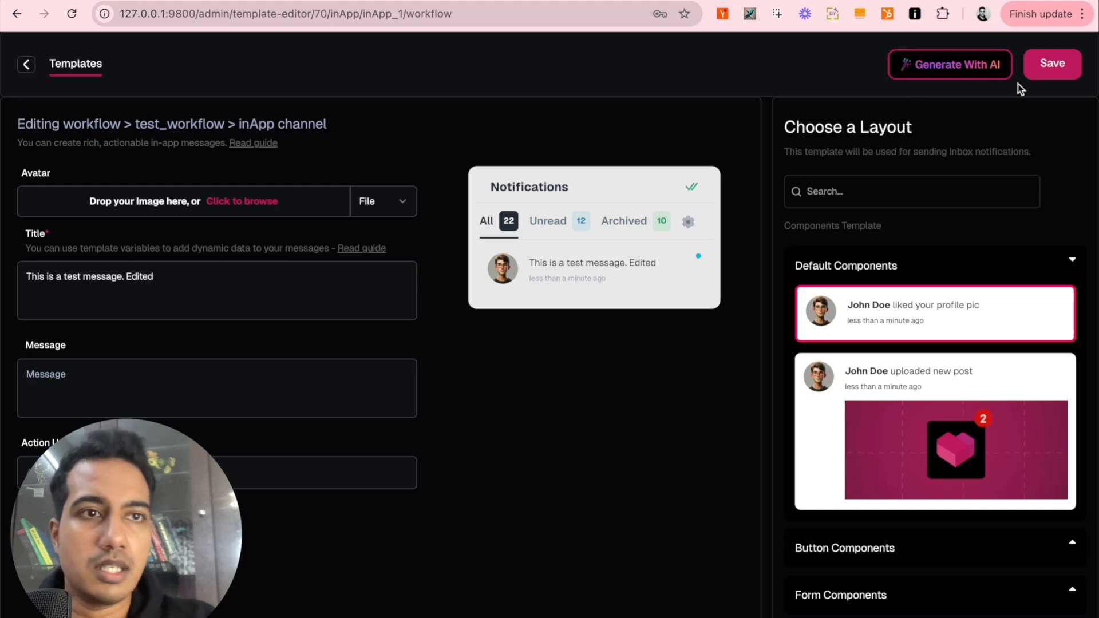
pyautogui.click(1053, 64)
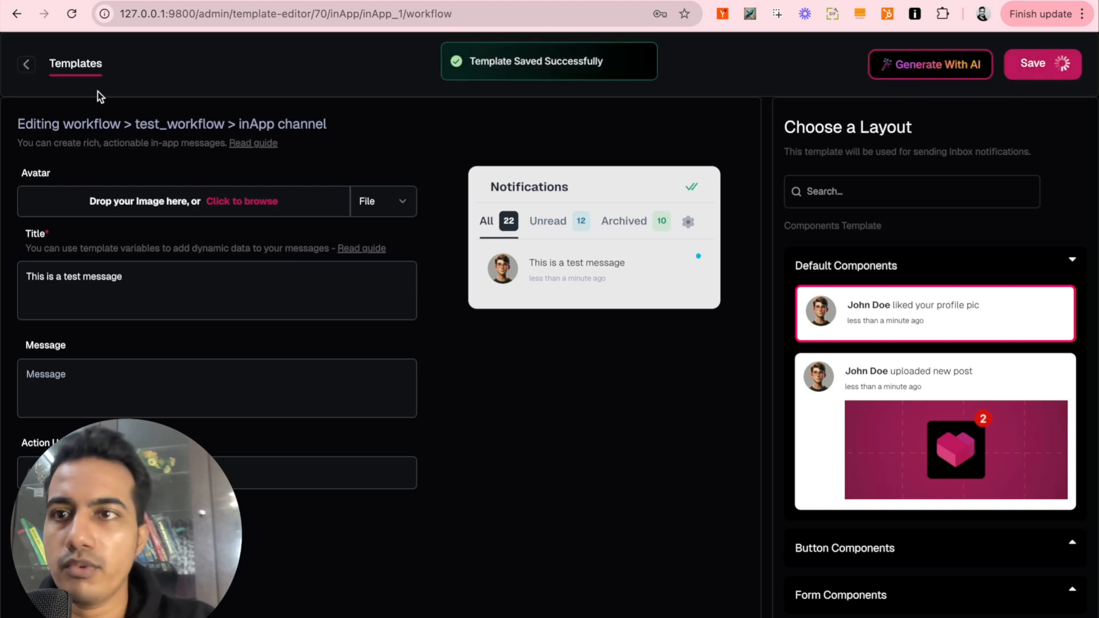
pyautogui.click(25, 68)
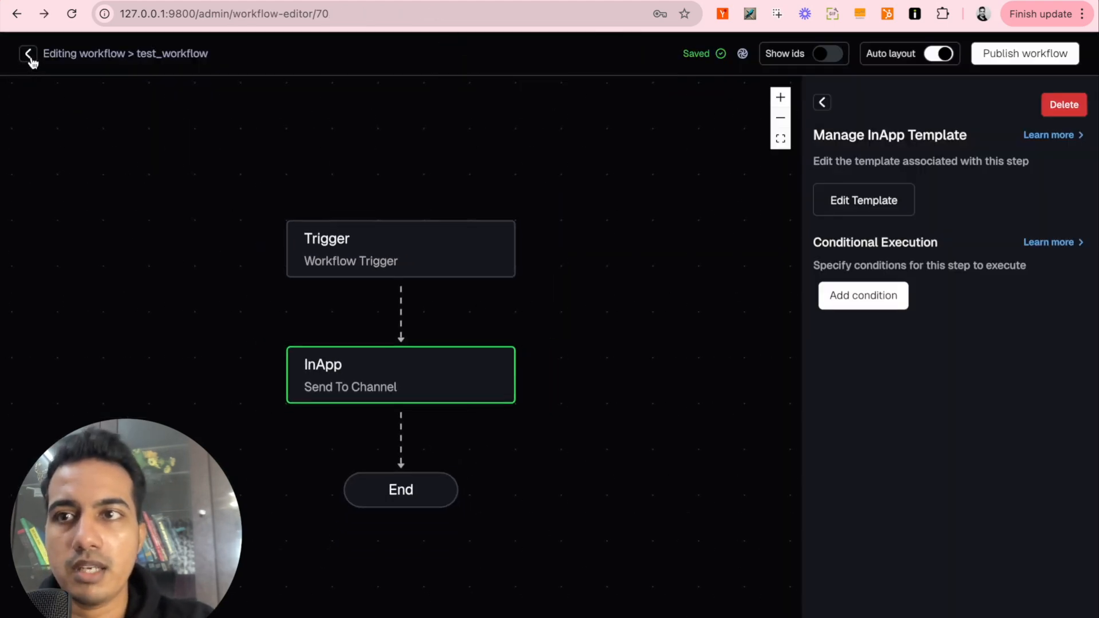
pyautogui.click(27, 56)
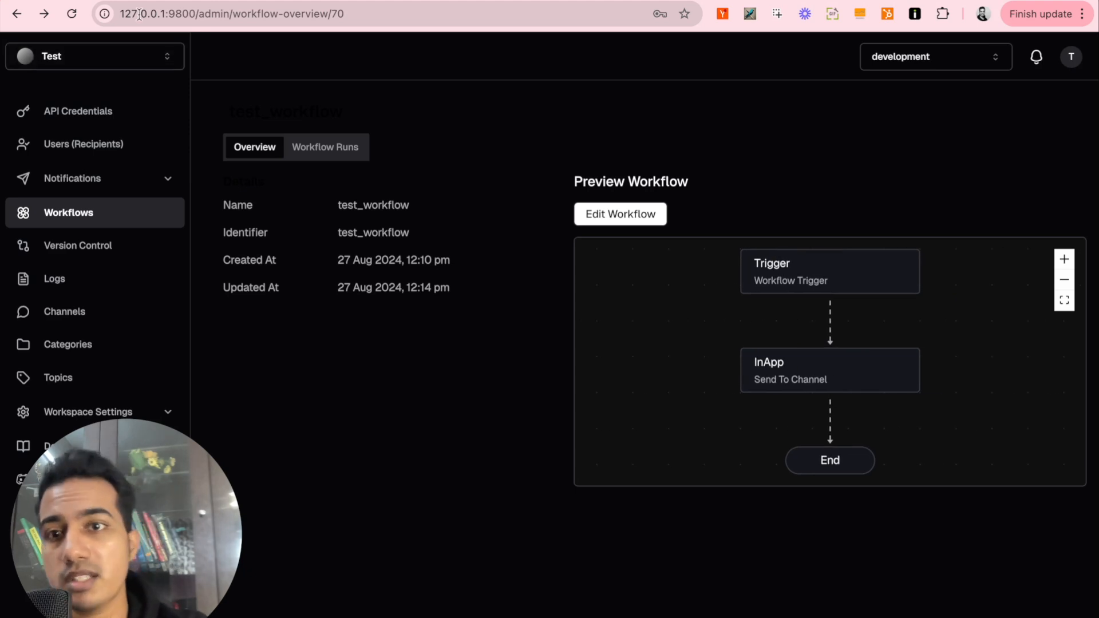
# Step: Send a workflow notification to recipient user-001 with test_workflow in the development environment
pyautogui.click(75, 178)
pyautogui.click(85, 216)
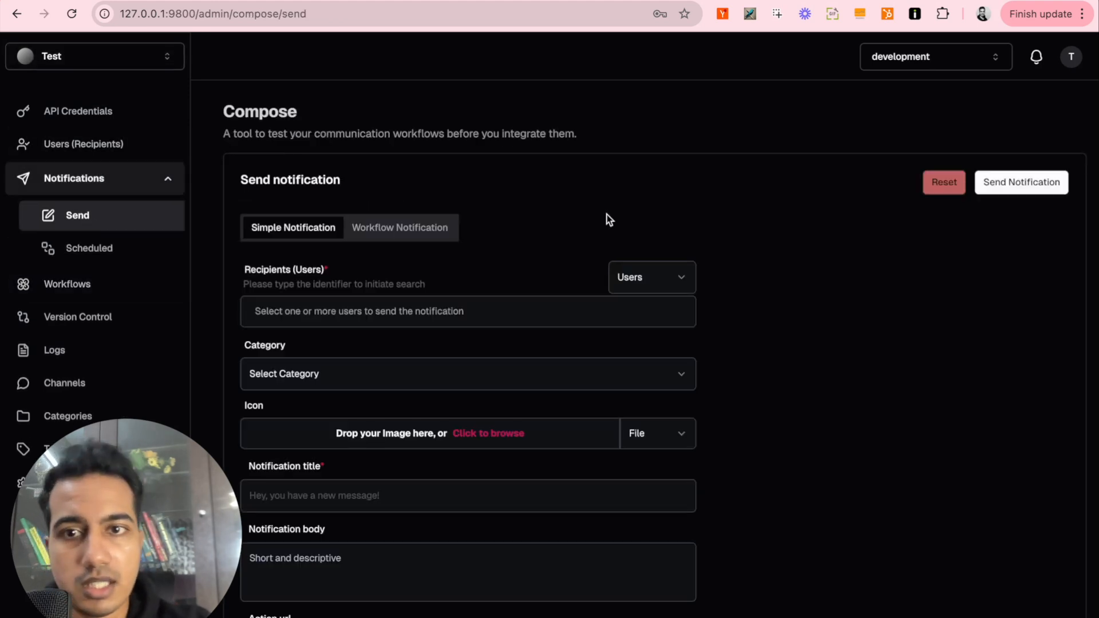
pyautogui.click(393, 236)
pyautogui.click(319, 312)
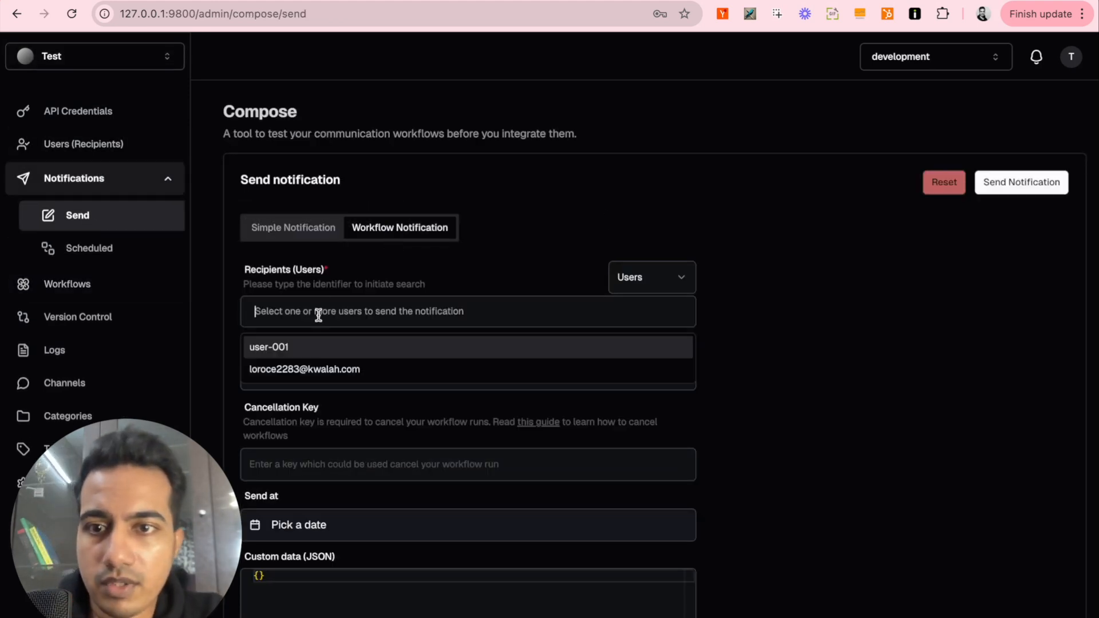
pyautogui.click(298, 351)
pyautogui.click(515, 378)
pyautogui.click(304, 436)
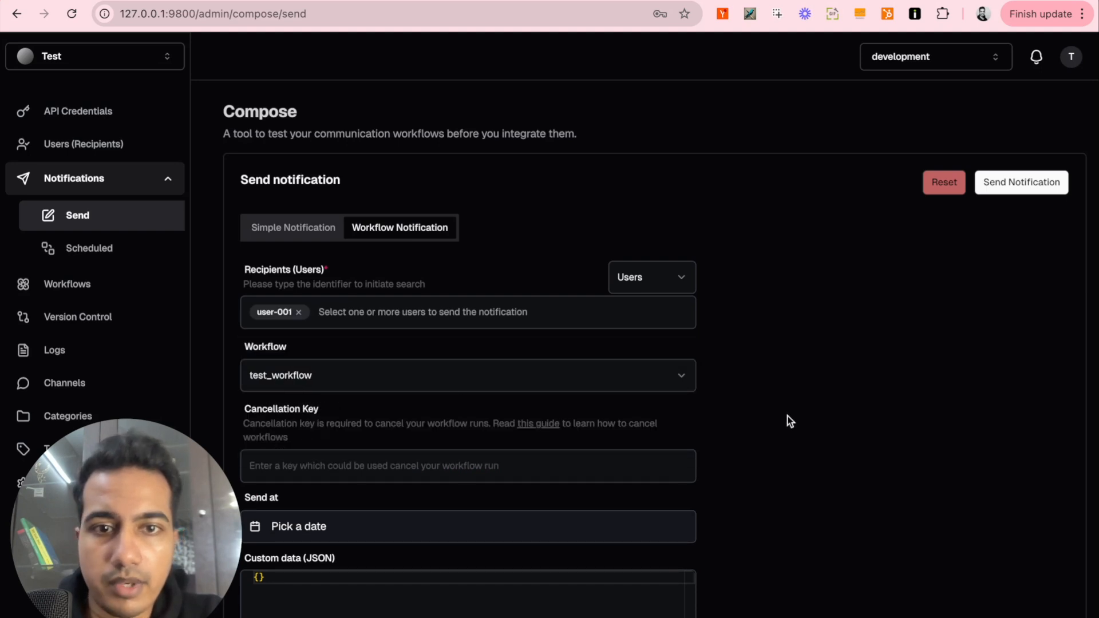
pyautogui.click(1018, 181)
# Step: Check the notification inbox on the development.html page and return to the admin dashboard
pyautogui.hotkey('ctrl', 'Tab')
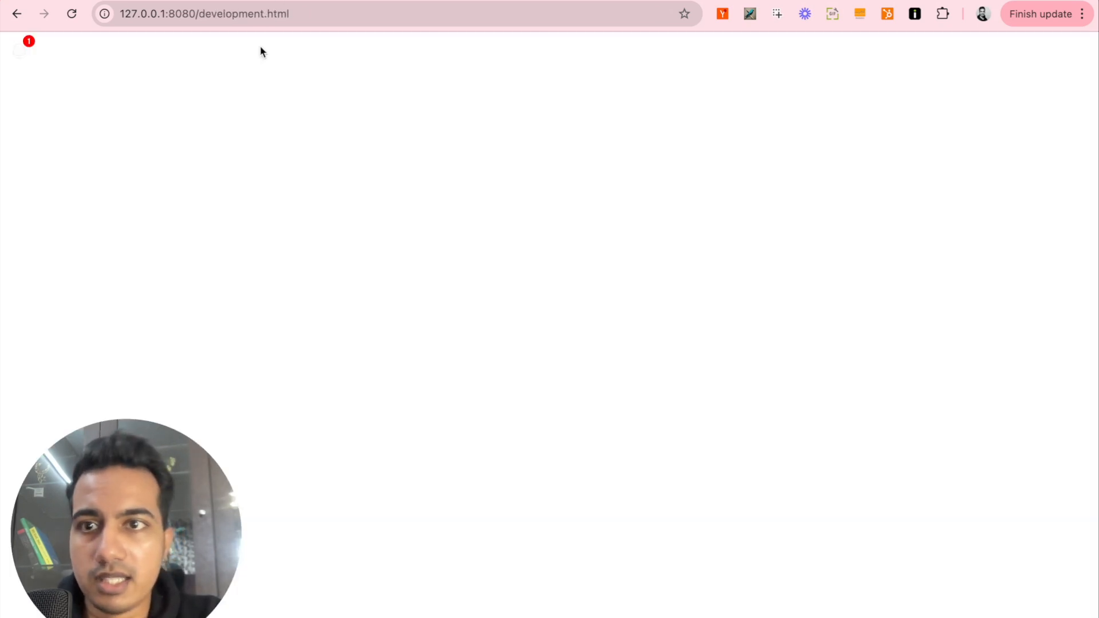
pyautogui.click(30, 56)
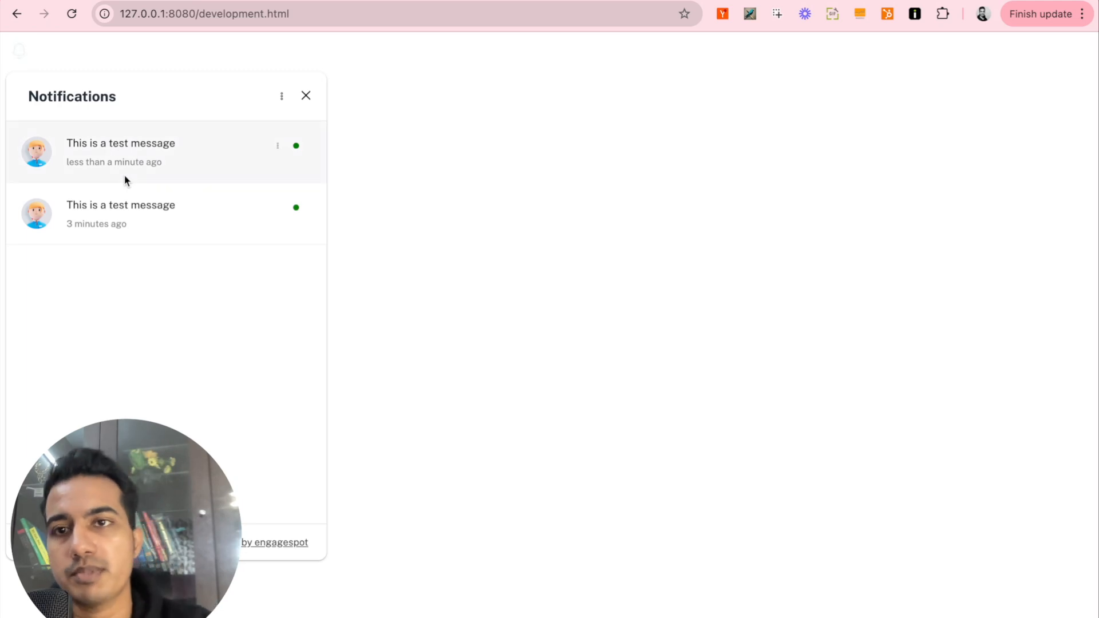
pyautogui.click(480, 161)
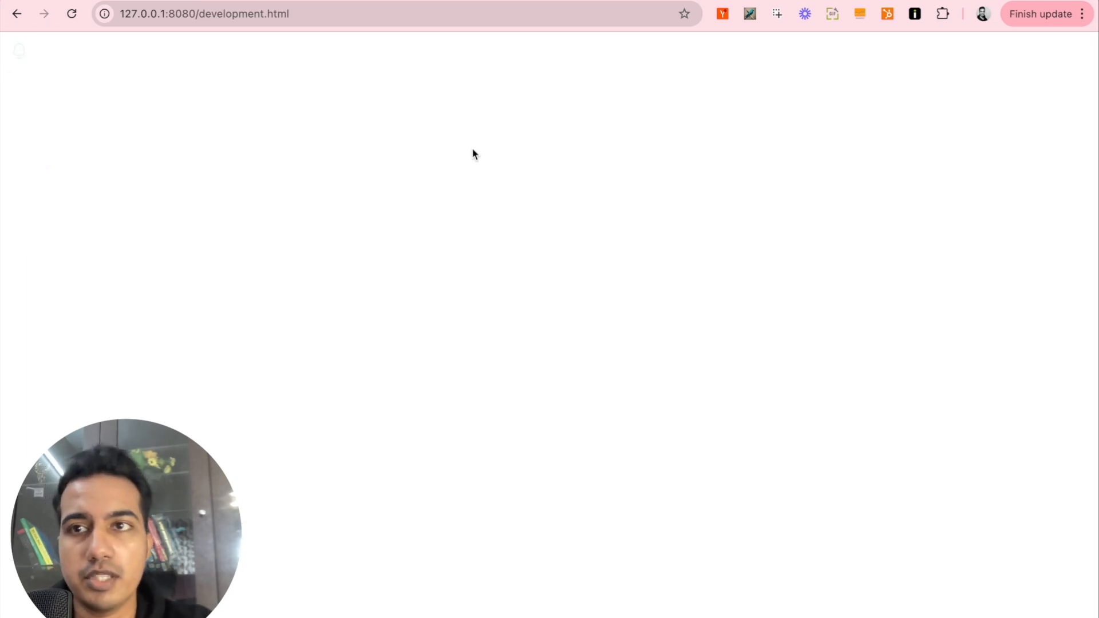
pyautogui.hotkey('ctrl', 'shift', 'Tab')
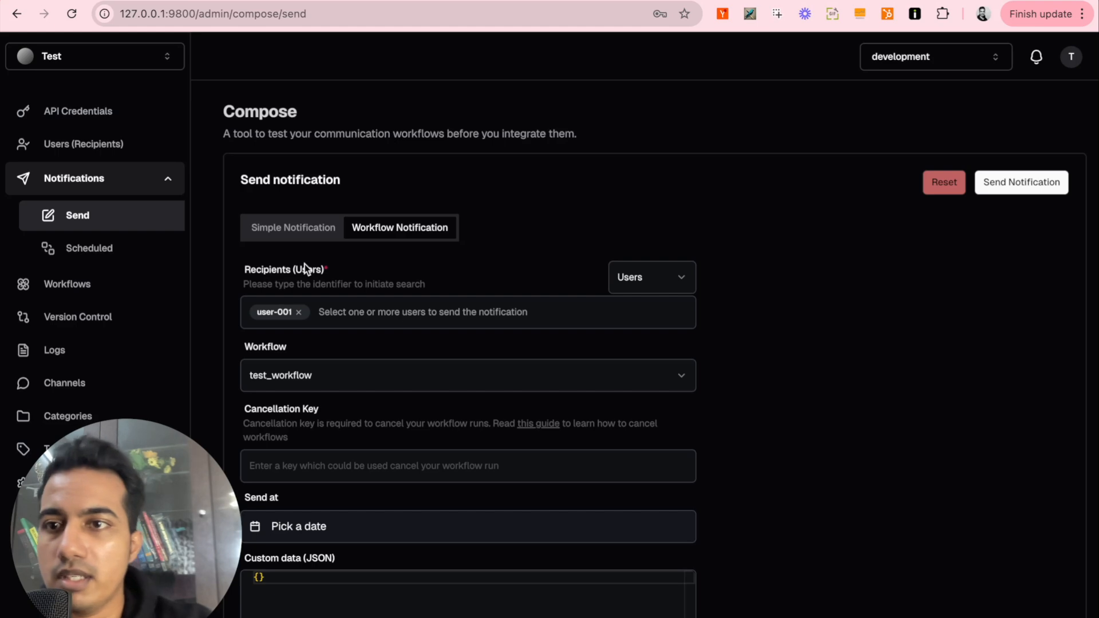
# Step: Switch to Terminal and try to publish the workflow changes with "engagespot change publish"
pyautogui.press('super+Tab')
pyautogui.write('en')
pyautogui.write('gli')
pyautogui.press('BackSpace')
pyautogui.press('BackSpace')
pyautogui.press('BackSpace')
pyautogui.press('BackSpace')
pyautogui.press('BackSpace')
pyautogui.write('engagespot ')
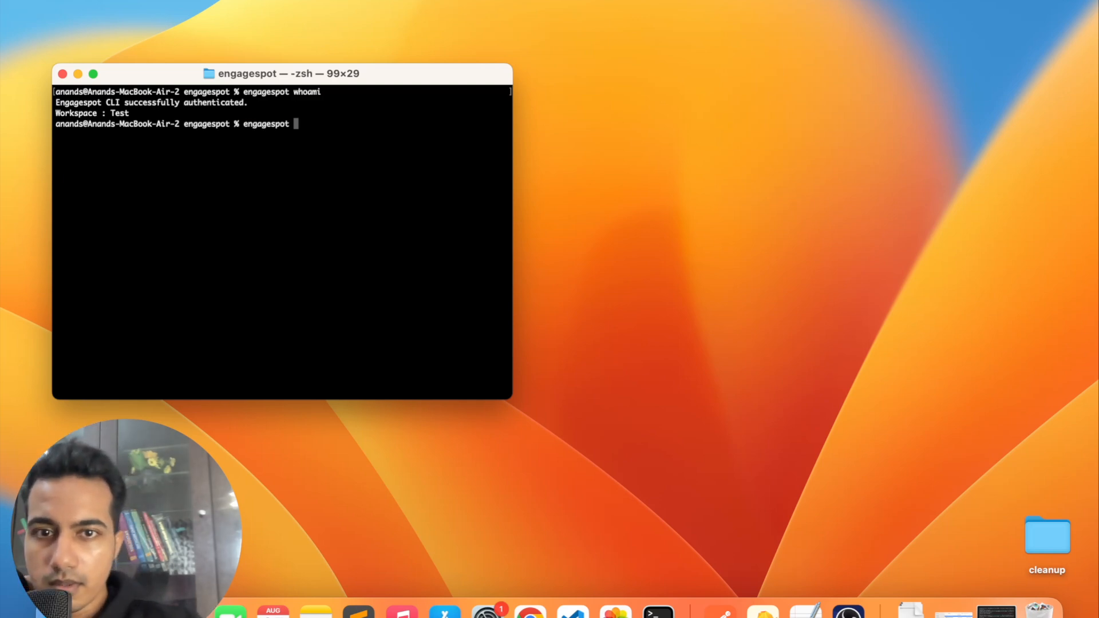
pyautogui.write('c')
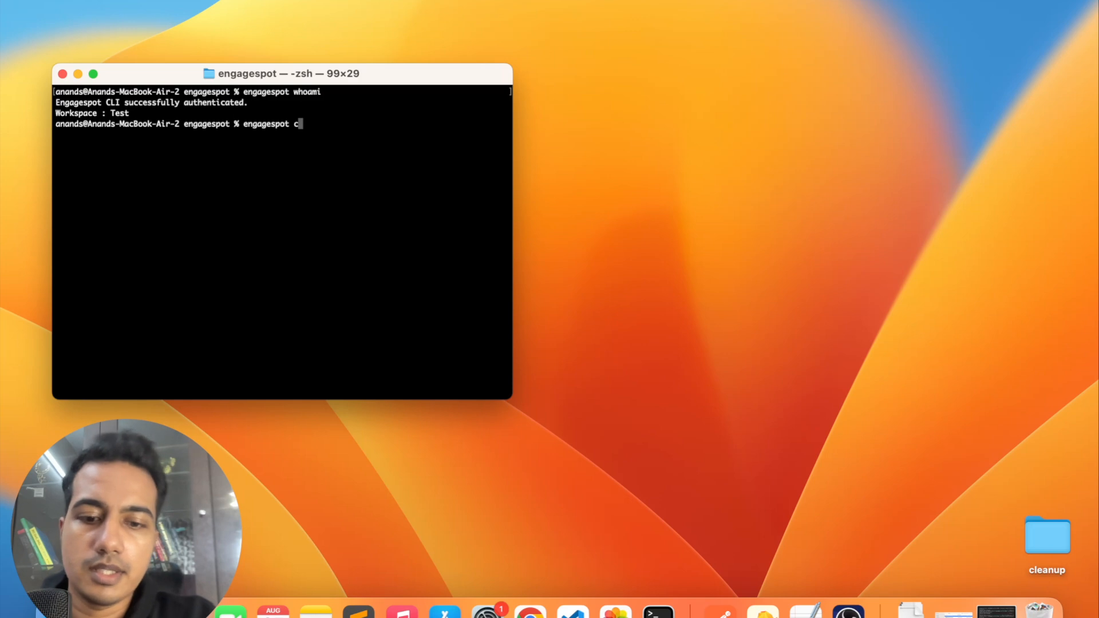
pyautogui.write('hange publish')
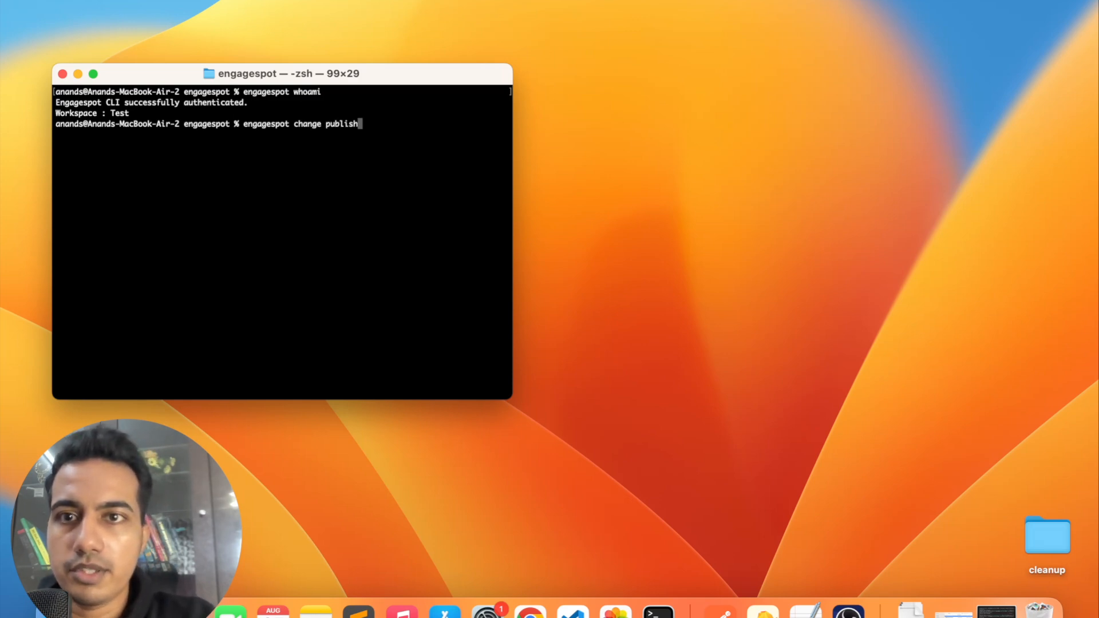
pyautogui.press('Return')
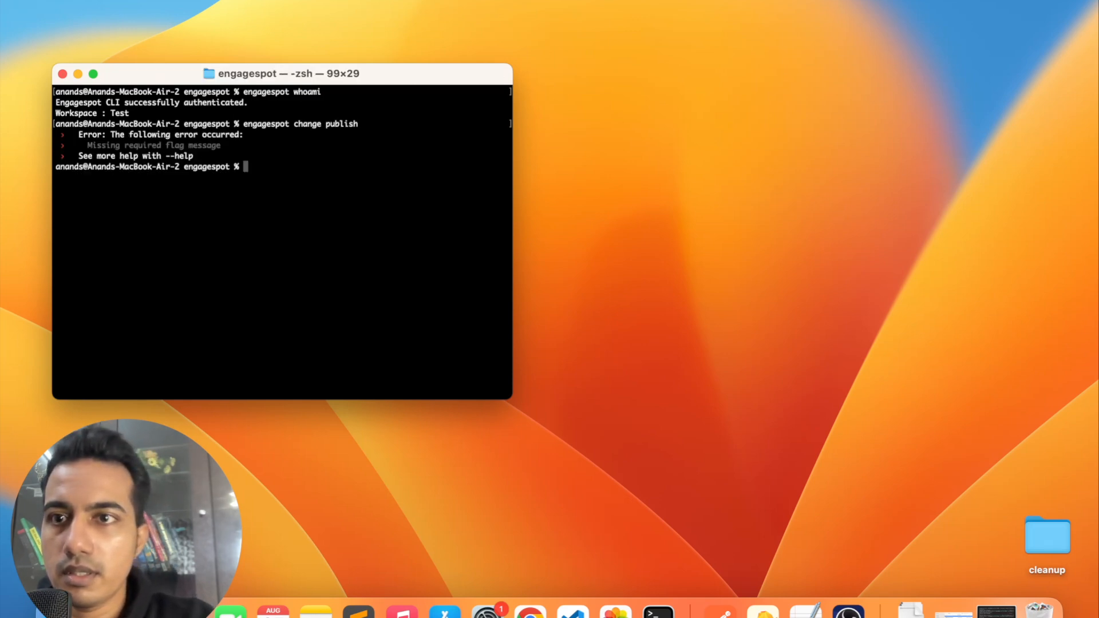
# Step: Publish the changes by running "engagespot change publish" with the option --message="edited wf1"
pyautogui.press('Up')
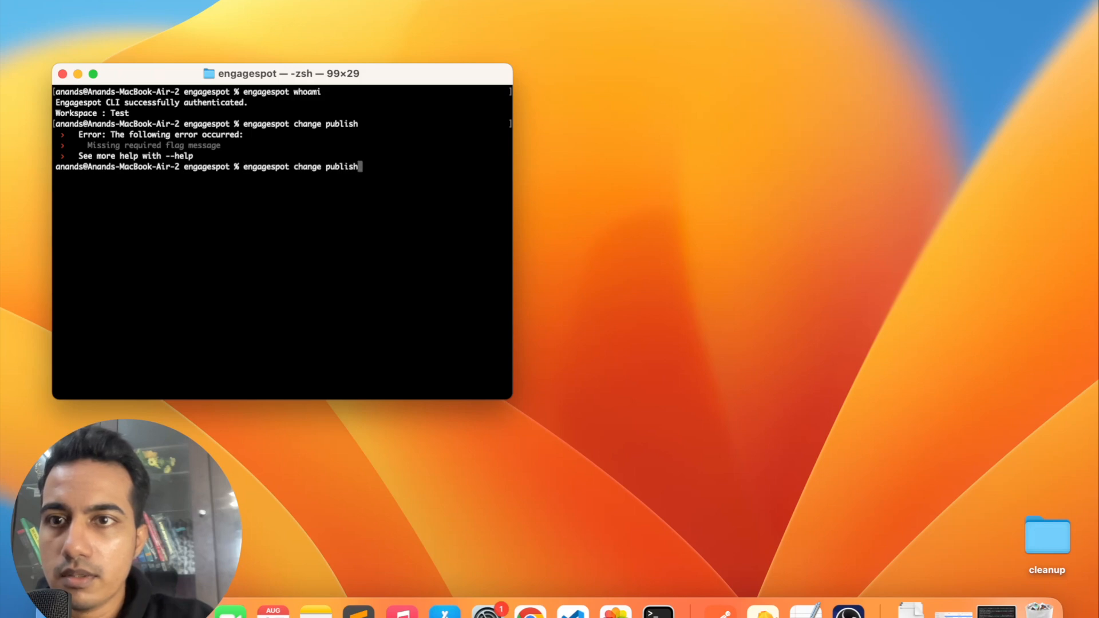
pyautogui.write('--message')
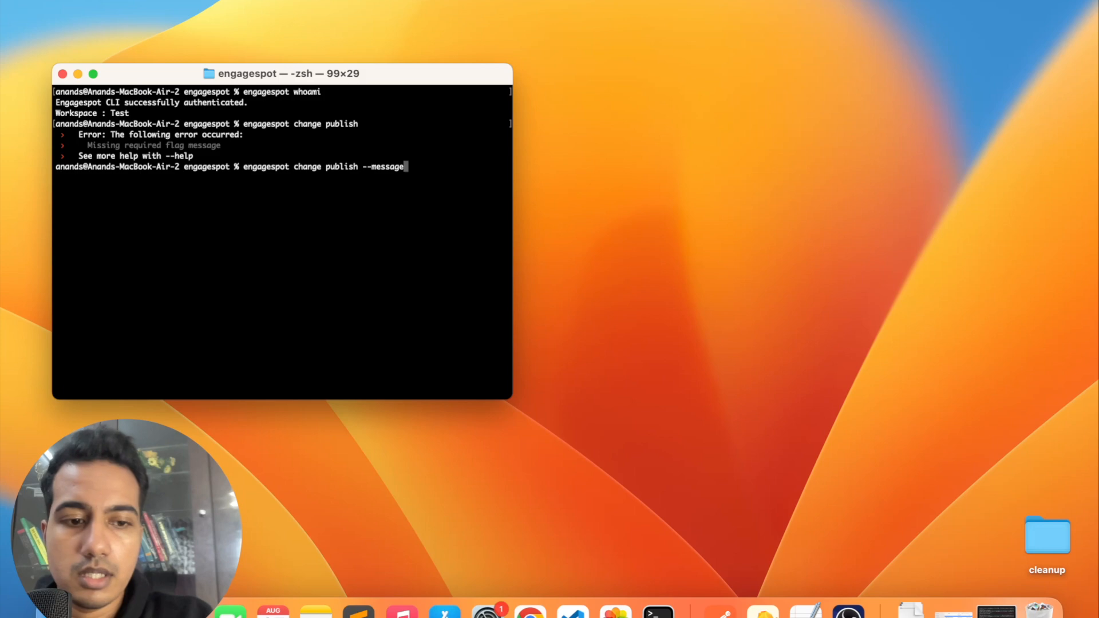
pyautogui.write('="')
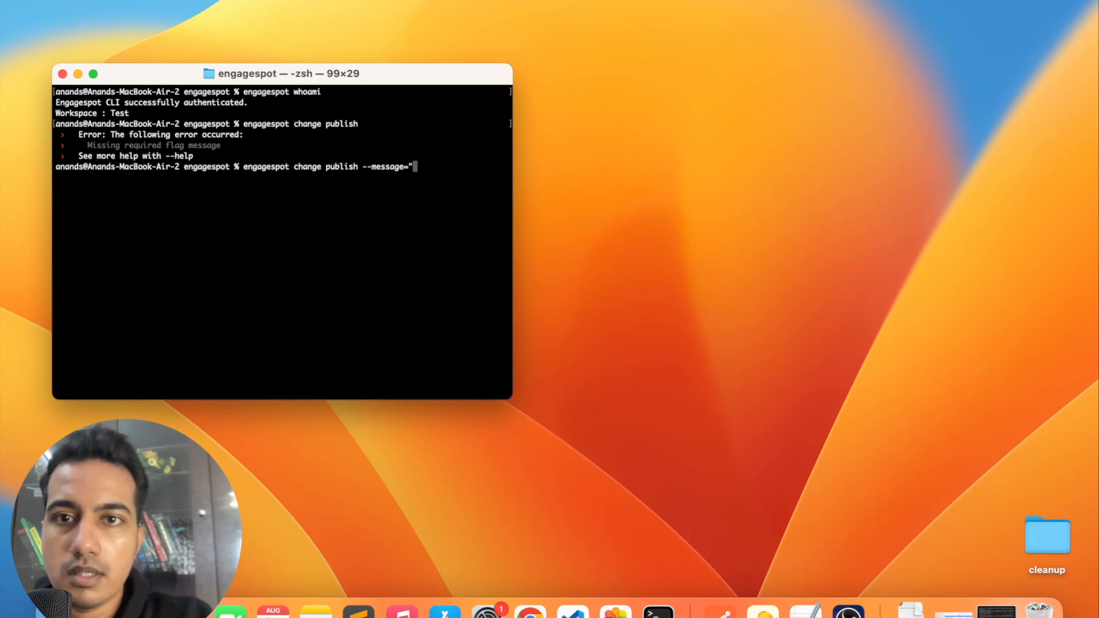
pyautogui.write('publ')
pyautogui.press('BackSpace')
pyautogui.press('BackSpace')
pyautogui.press('BackSpace')
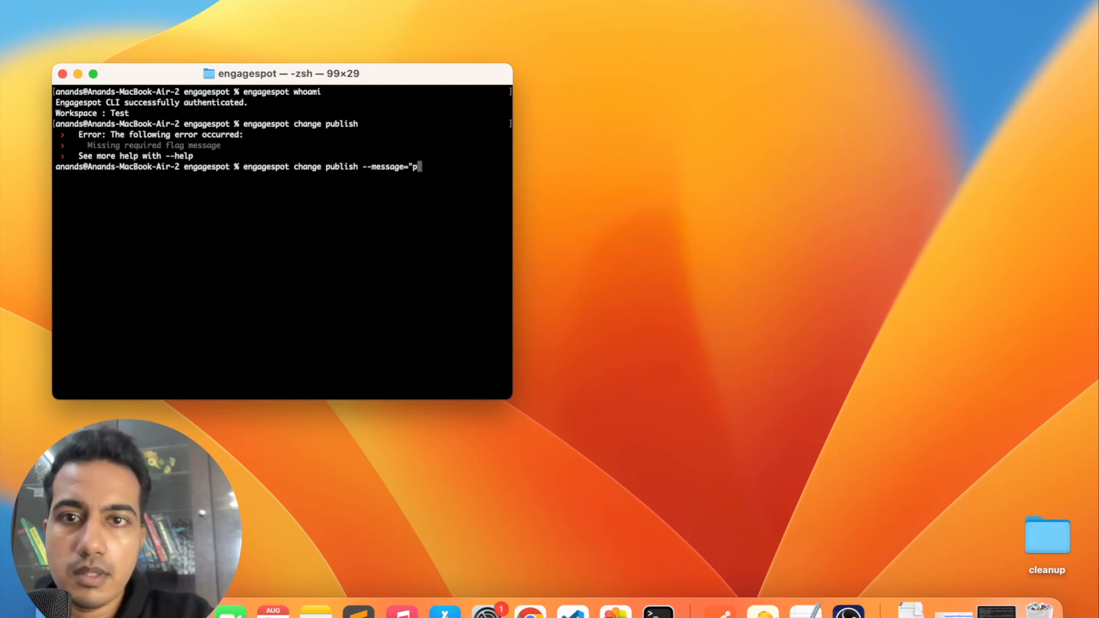
pyautogui.write('edited wf1"')
pyautogui.press('Return')
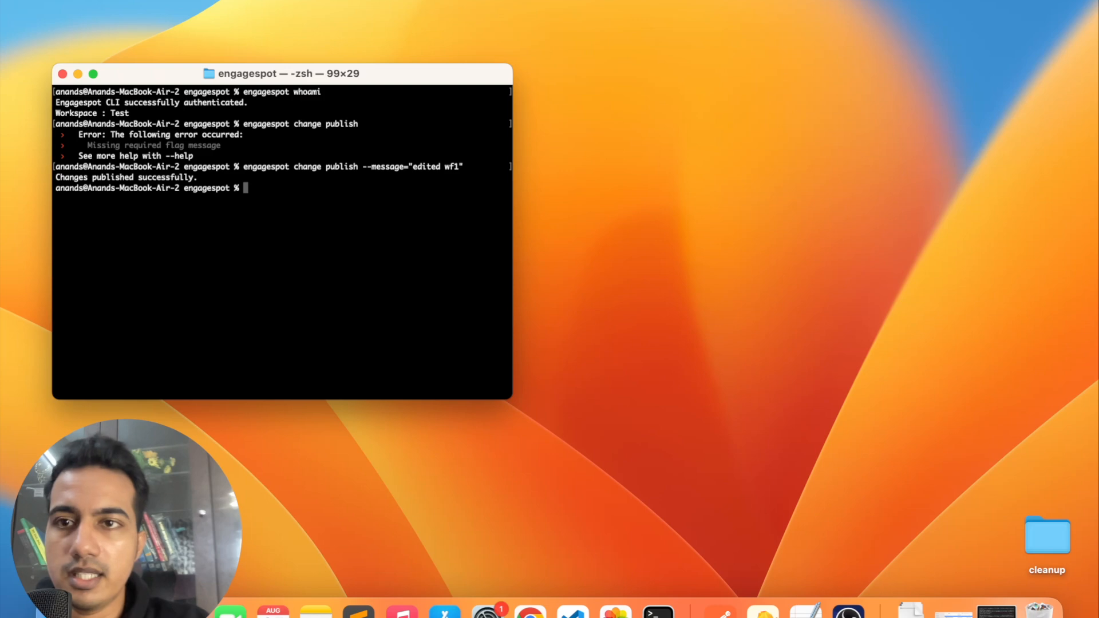
# Step: Switch to the browser, send the test_workflow notification to user-001 again and check the inbox on the development.html page
pyautogui.press('super+Tab')
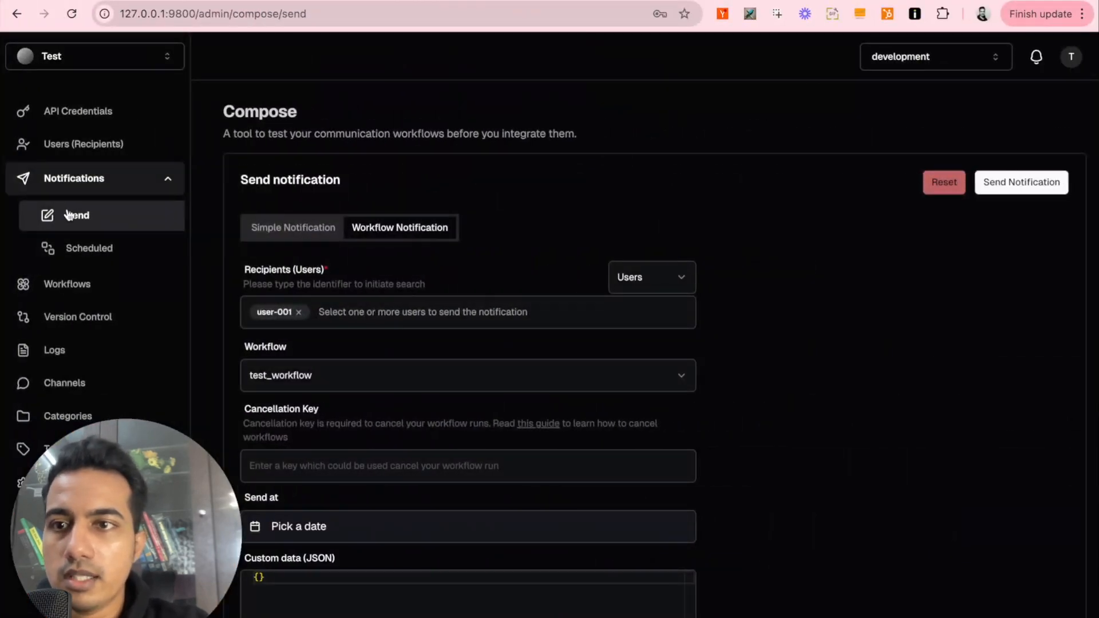
pyautogui.click(1021, 171)
pyautogui.hotkey('ctrl', 'Tab')
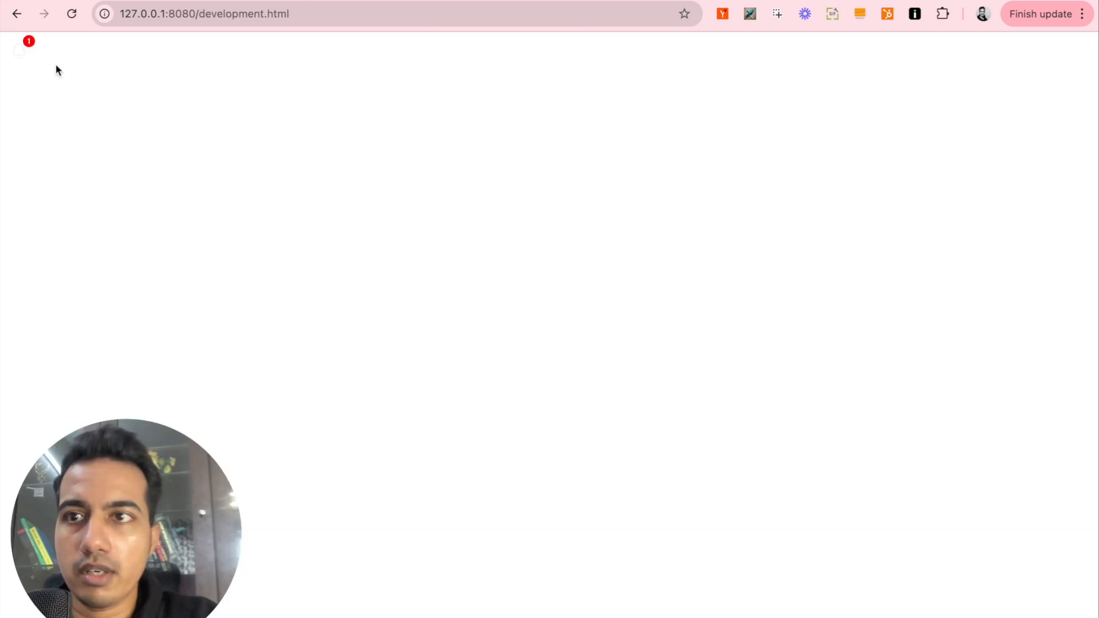
pyautogui.click(19, 57)
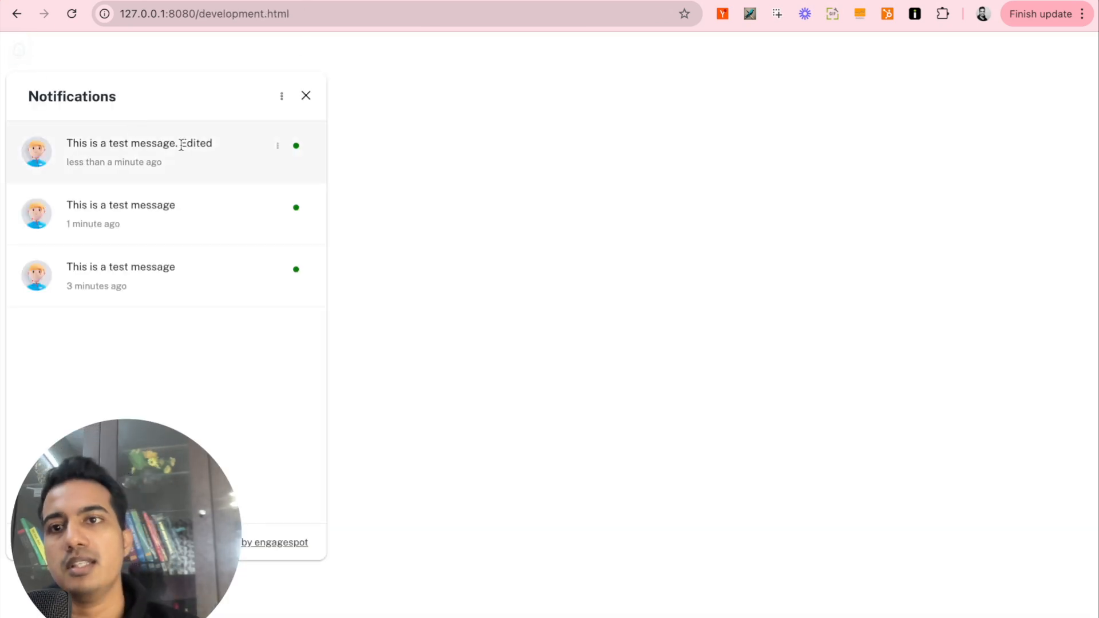
pyautogui.moveTo(217, 145); pyautogui.dragTo(10, 147)
pyautogui.click(361, 167)
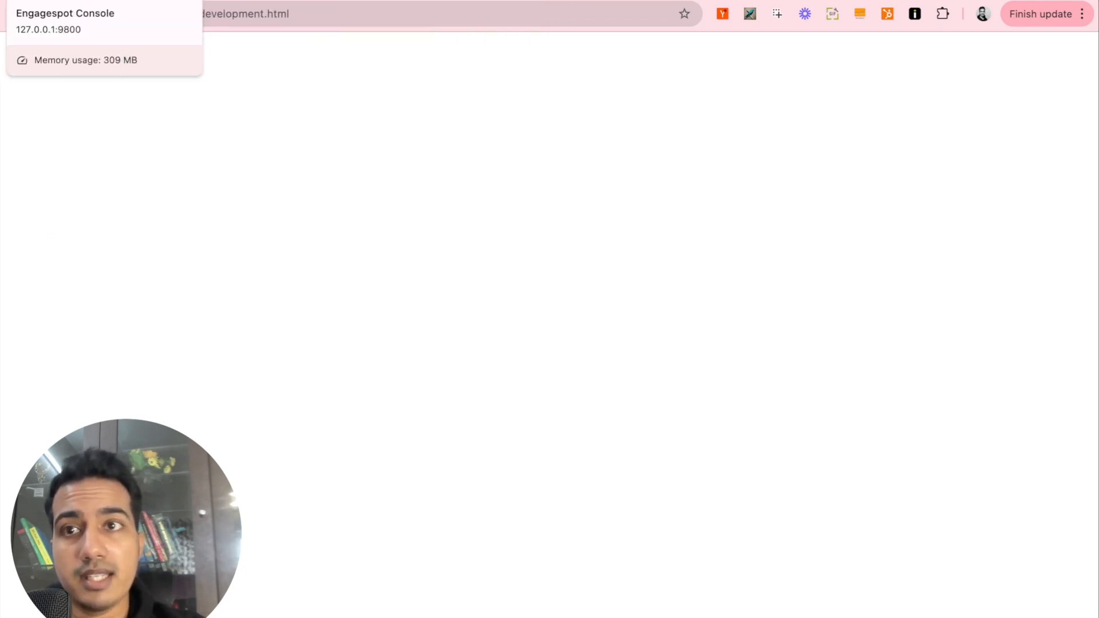
# Step: Review the changes of the published entry "edited wf1" in the development environment's version control
pyautogui.click(109, 2)
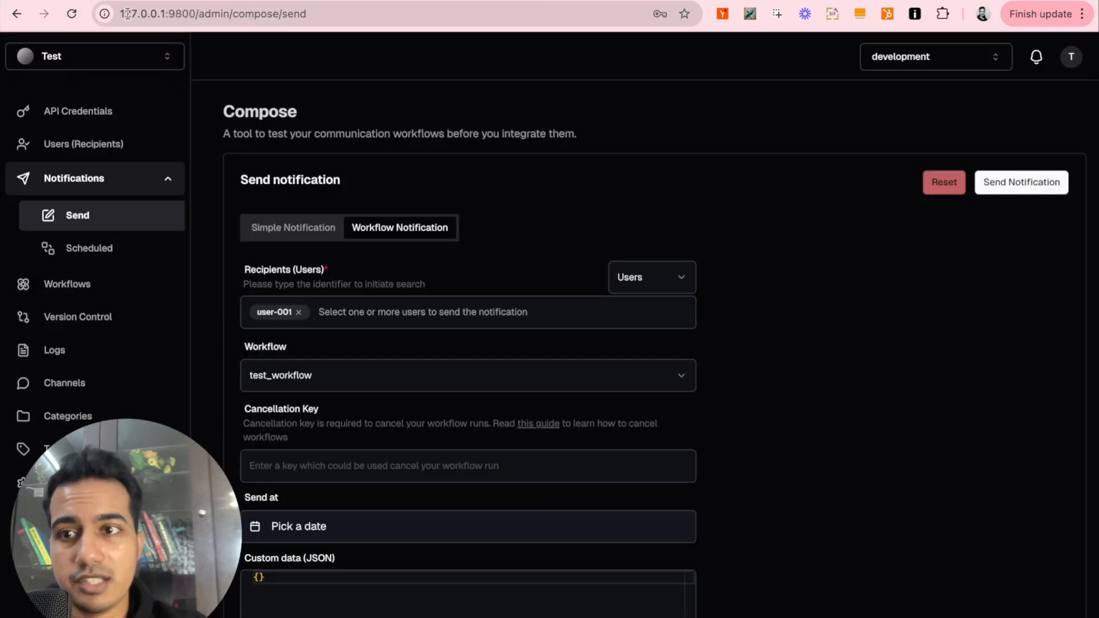
pyautogui.click(107, 315)
pyautogui.click(362, 190)
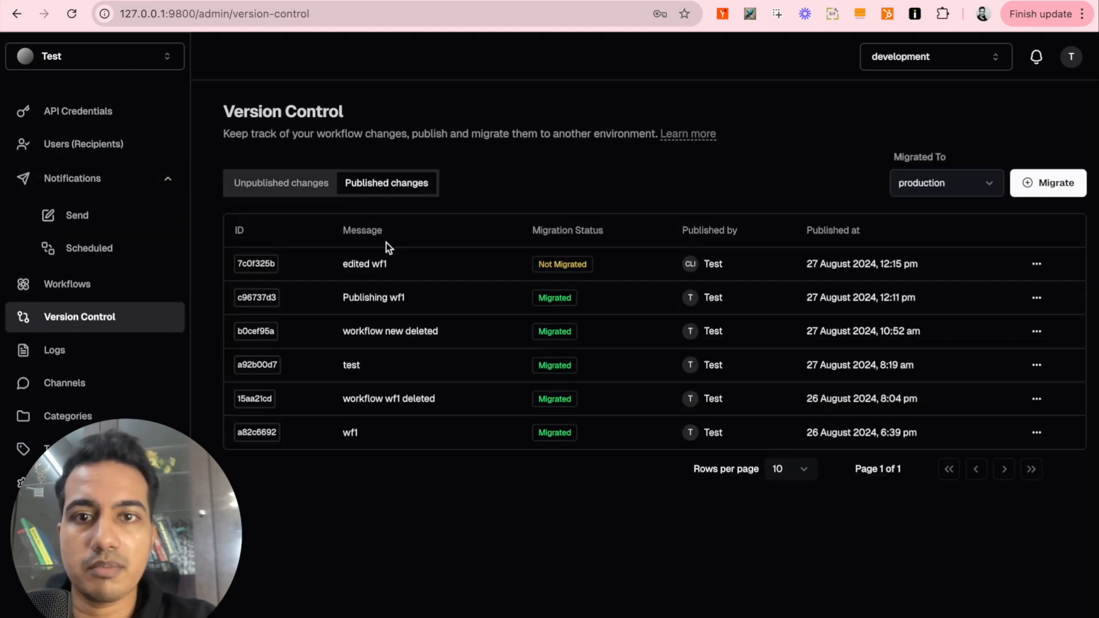
pyautogui.moveTo(236, 263); pyautogui.dragTo(715, 266)
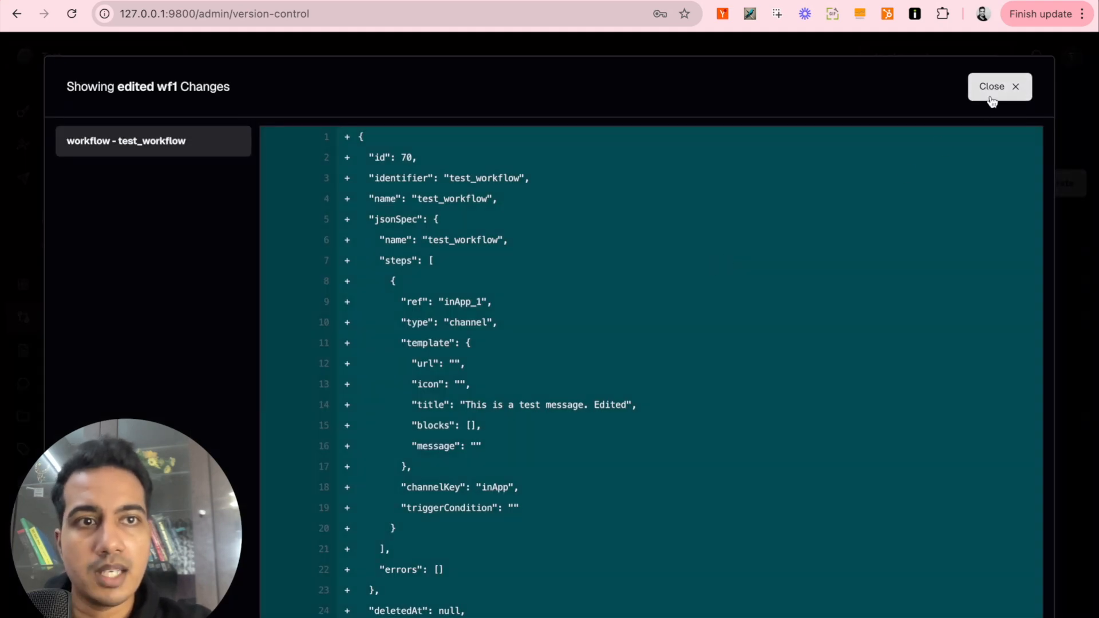
pyautogui.click(1005, 86)
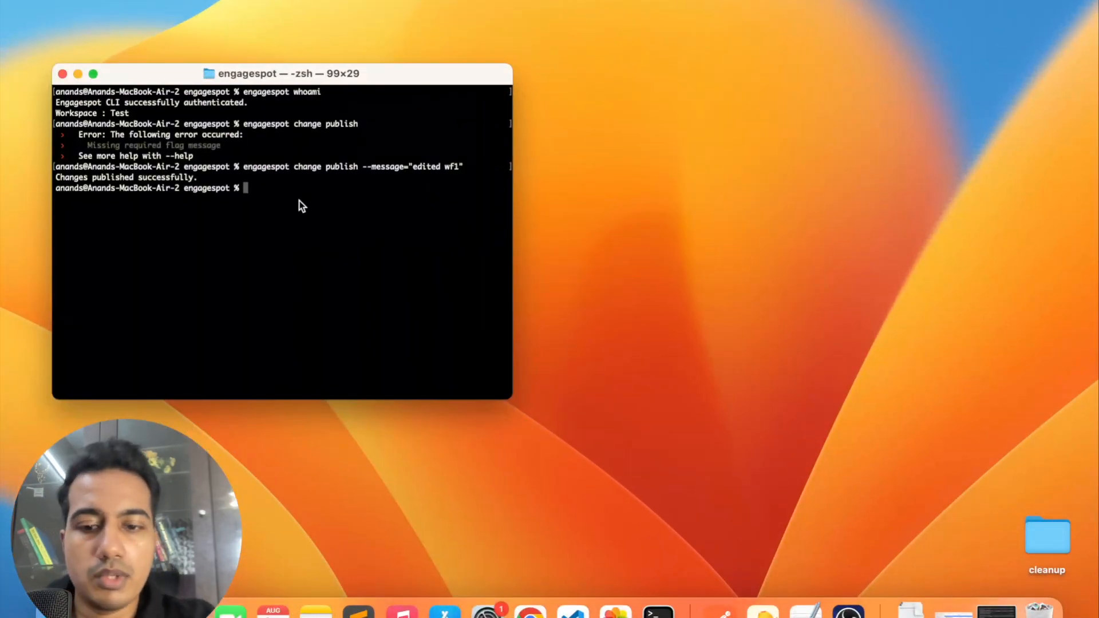
# Step: Switch to Terminal and try to migrate the changes from development to production with "engagespot change migrate"
pyautogui.write('engagespot % engages')
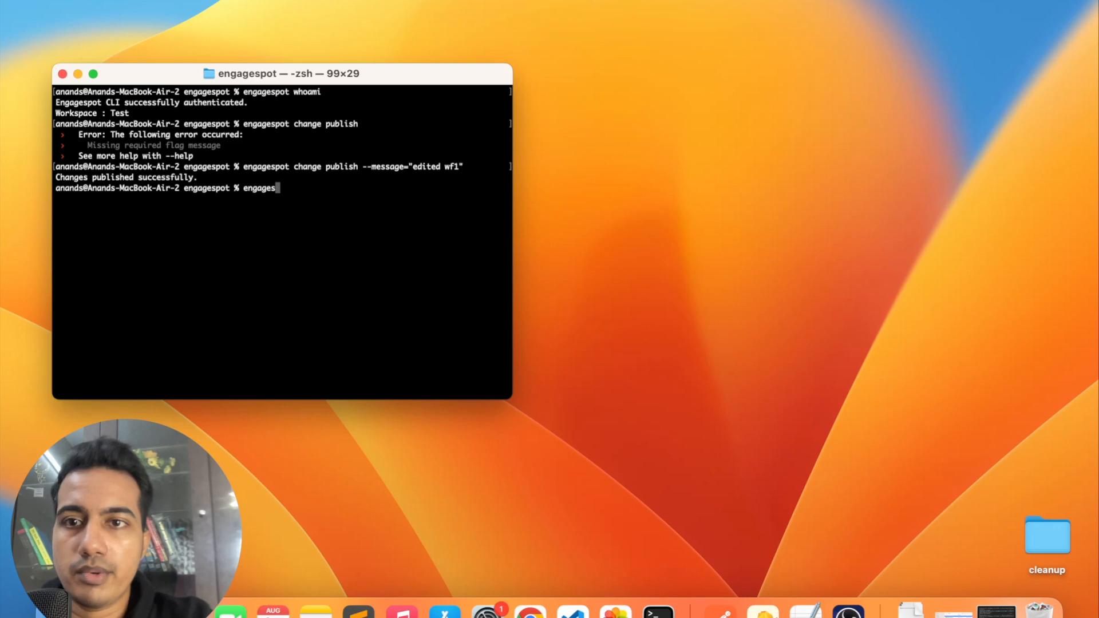
pyautogui.write('pot change')
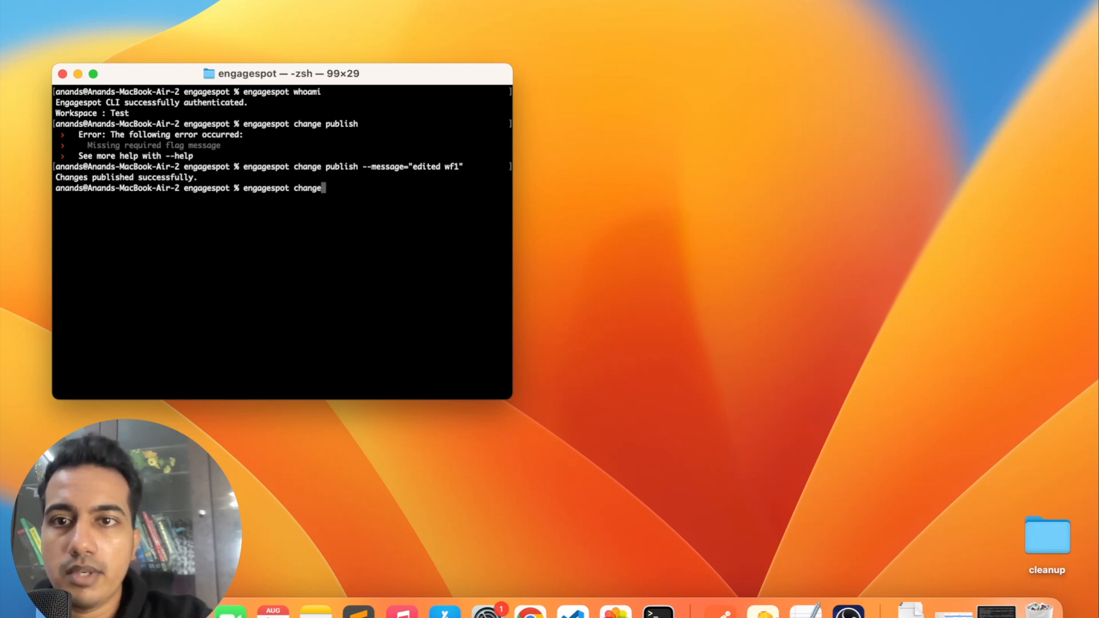
pyautogui.write(' migrate --from=')
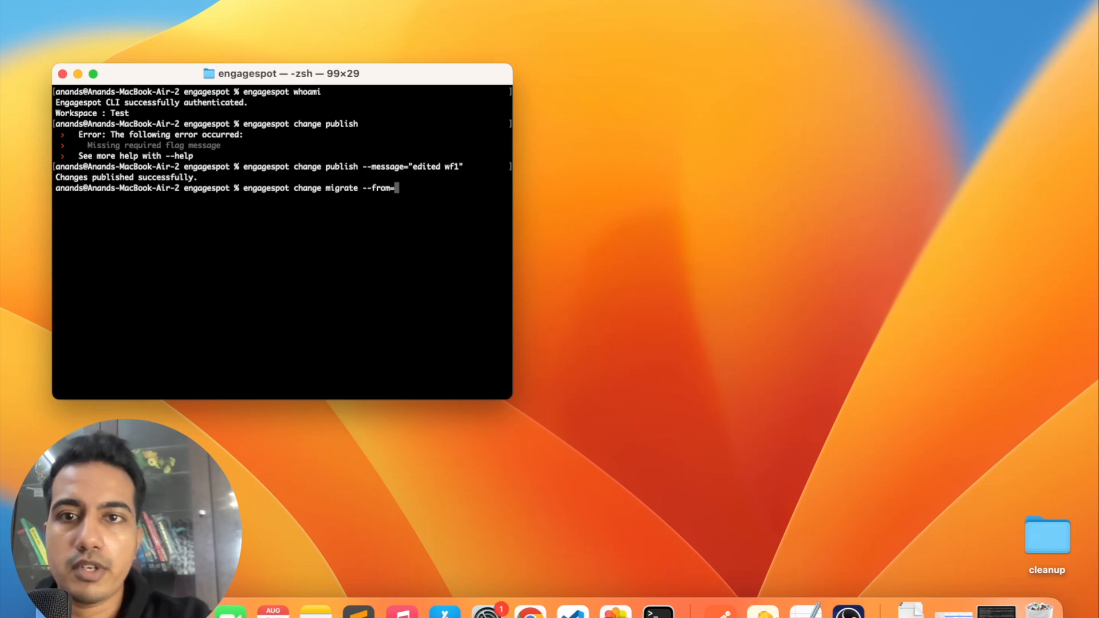
pyautogui.write('"developm')
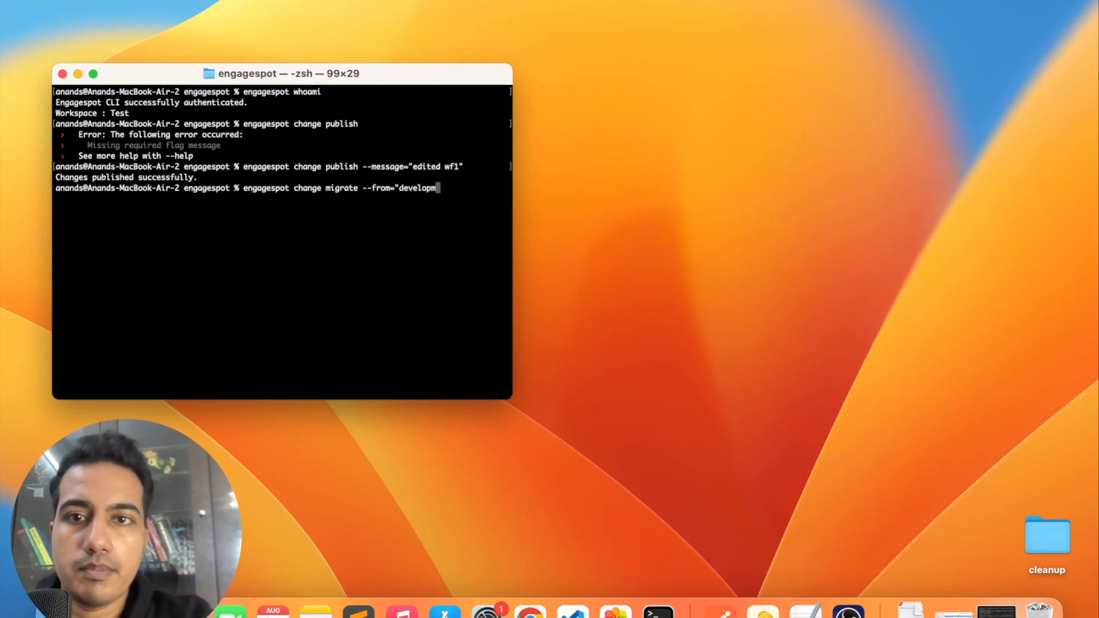
pyautogui.write('ent --to="produc')
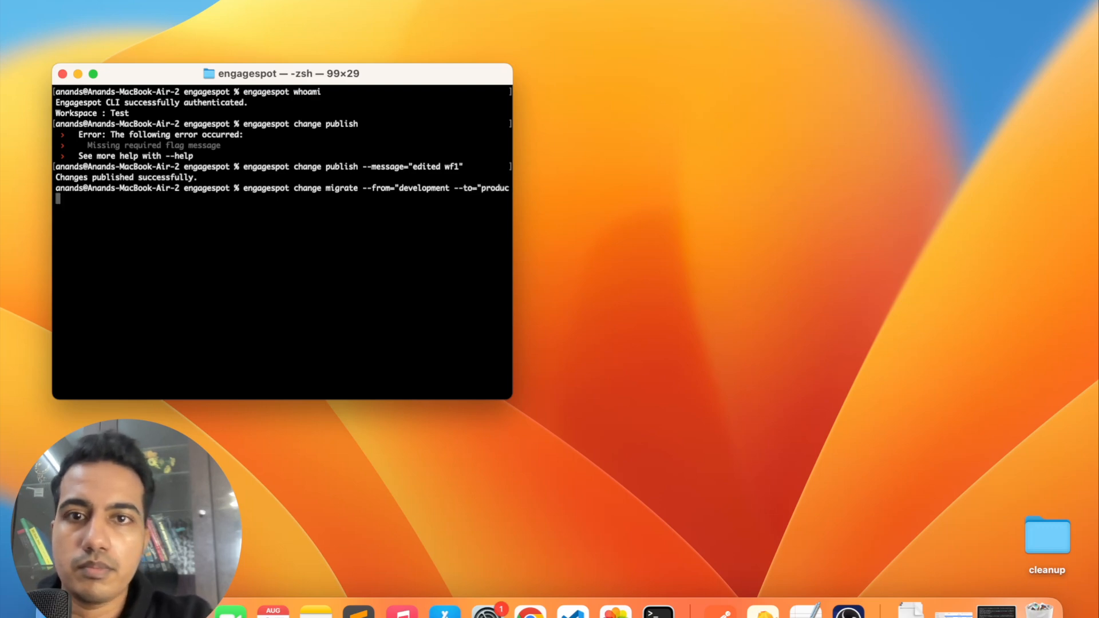
pyautogui.write('tion"')
pyautogui.press('Return')
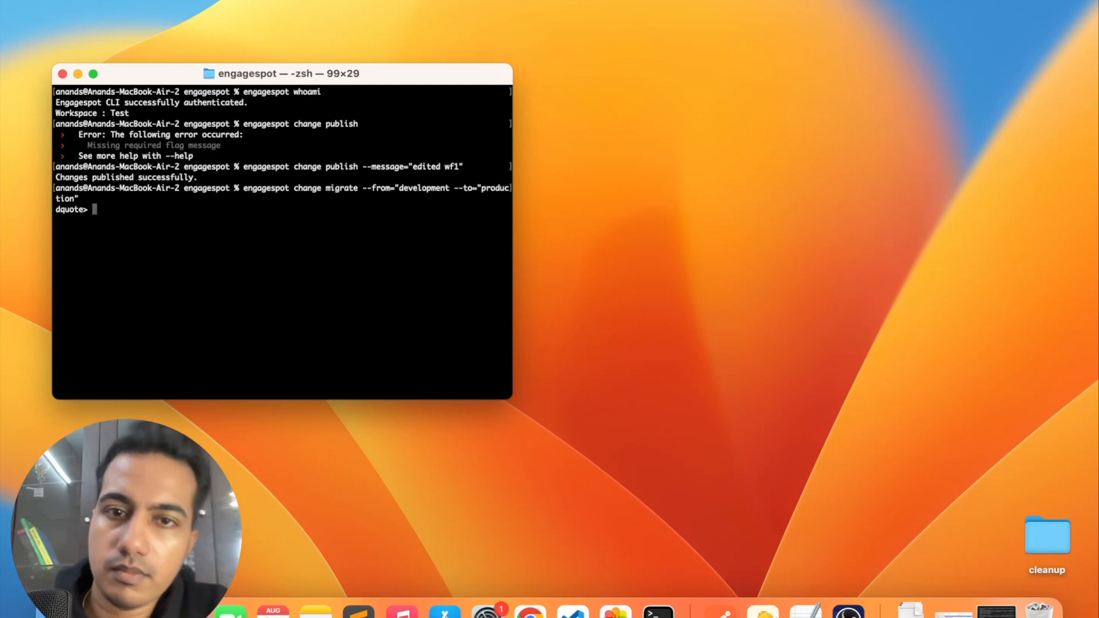
# Step: Cancel the open prompt, add the missing closing quote and run engagespot change migrate --from="development" --to="production"
pyautogui.hotkey('ctrl', 'c')
pyautogui.press('Up')
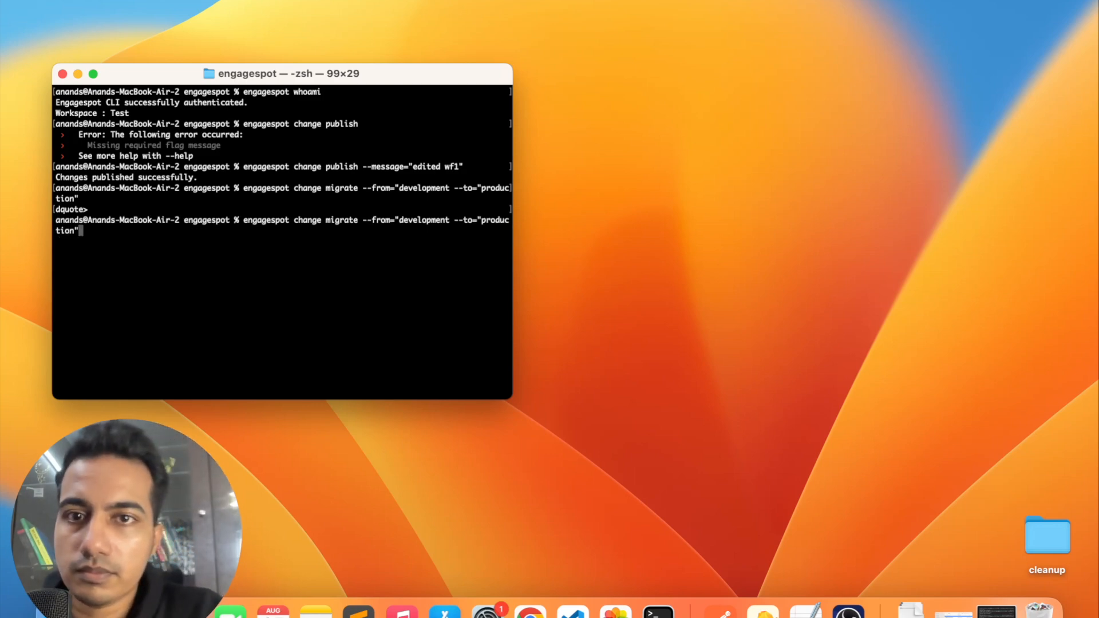
pyautogui.press('Left')
pyautogui.press('Left')
pyautogui.press('Left')
pyautogui.press('Left')
pyautogui.press('Left')
pyautogui.press('Left')
pyautogui.press('Left')
pyautogui.press('Left')
pyautogui.press('Left')
pyautogui.press('Left')
pyautogui.press('Left')
pyautogui.press('Left')
pyautogui.press('Left')
pyautogui.press('Left')
pyautogui.press('Left')
pyautogui.press('Left')
pyautogui.press('Left')
pyautogui.press('Left')
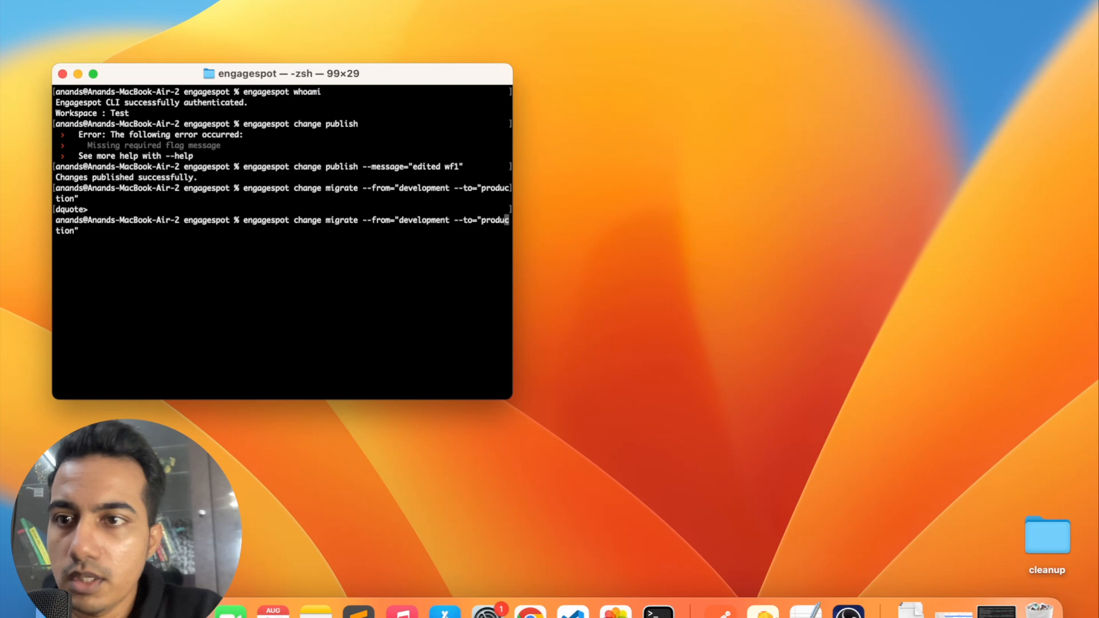
pyautogui.write('"')
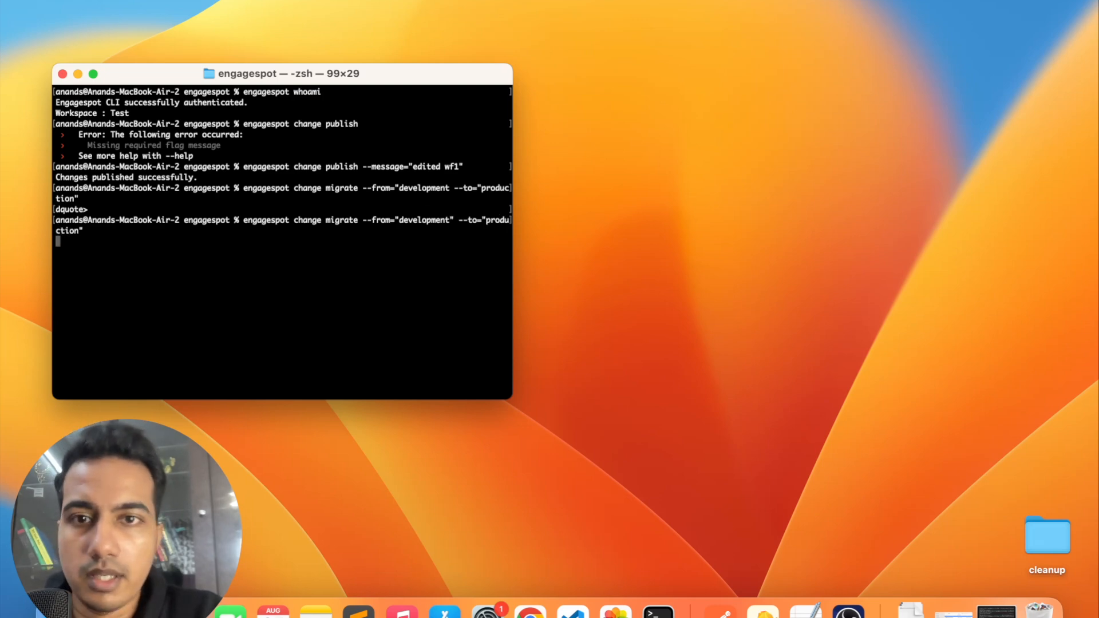
pyautogui.press('Return')
pyautogui.moveTo(55, 240); pyautogui.dragTo(345, 240)
pyautogui.click(360, 247)
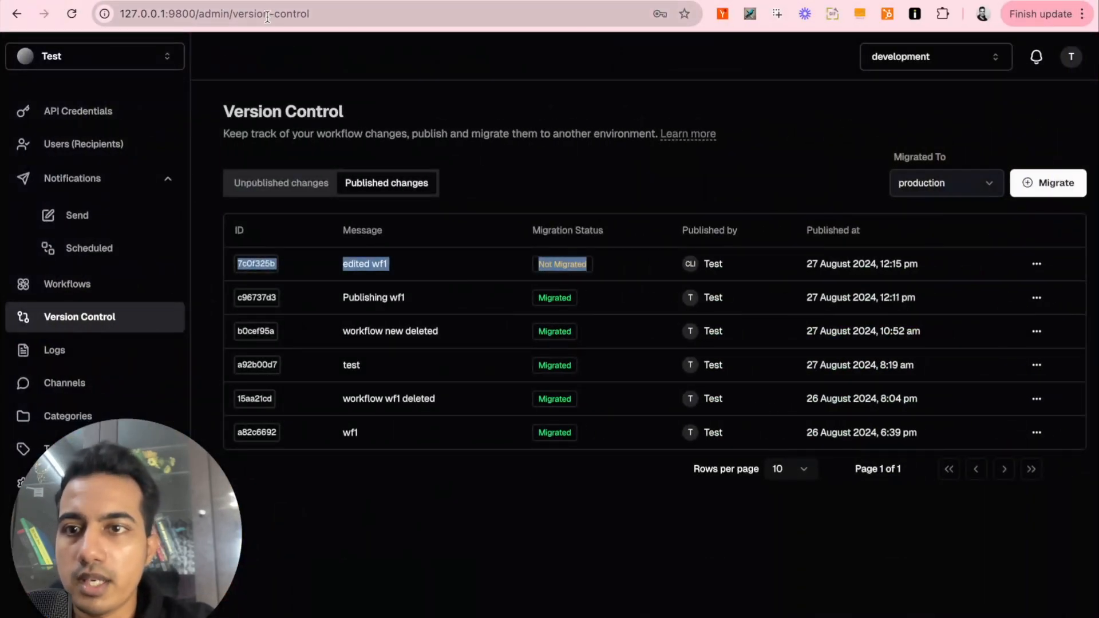
# Step: Switch the browser dashboard to the production environment and review the changes of the published entry "edited wf1"
pyautogui.click(914, 62)
pyautogui.click(915, 128)
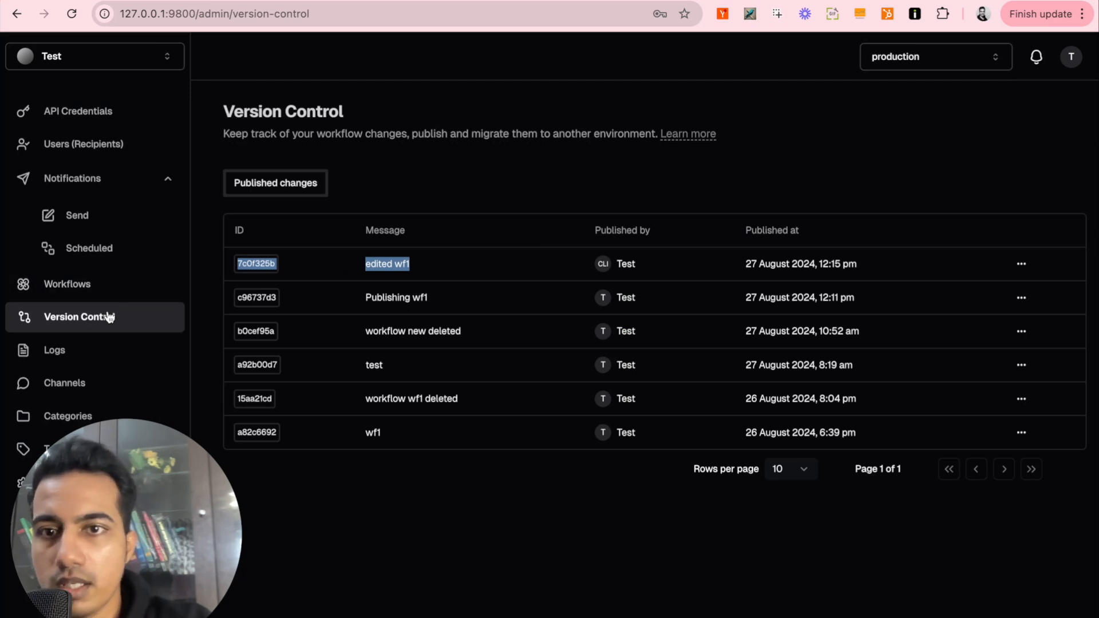
pyautogui.click(422, 215)
pyautogui.moveTo(235, 267); pyautogui.dragTo(867, 260)
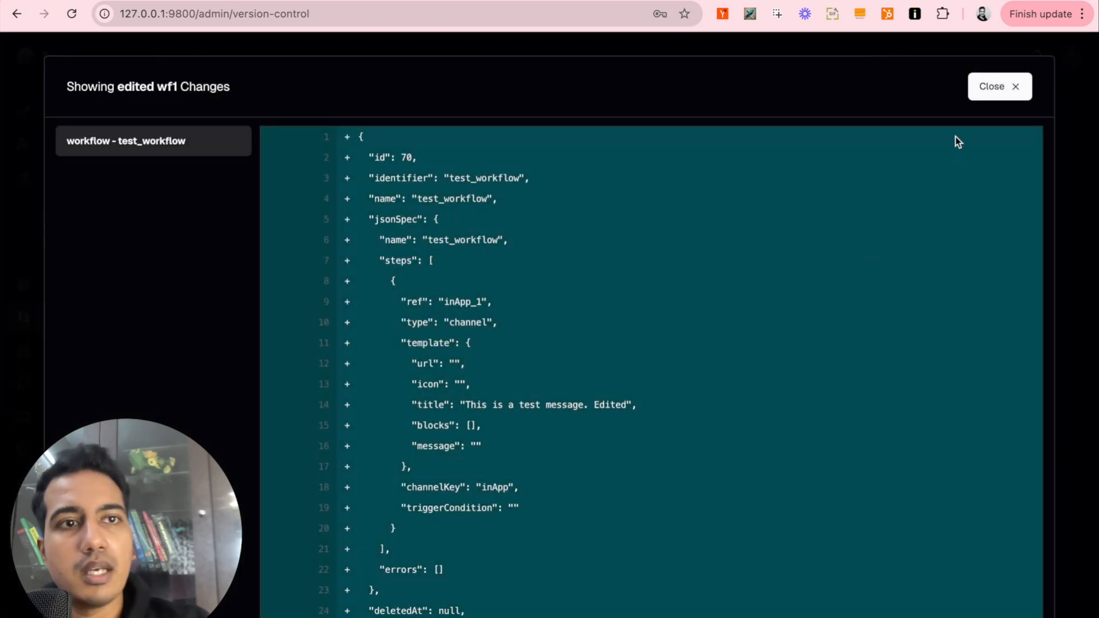
pyautogui.click(986, 87)
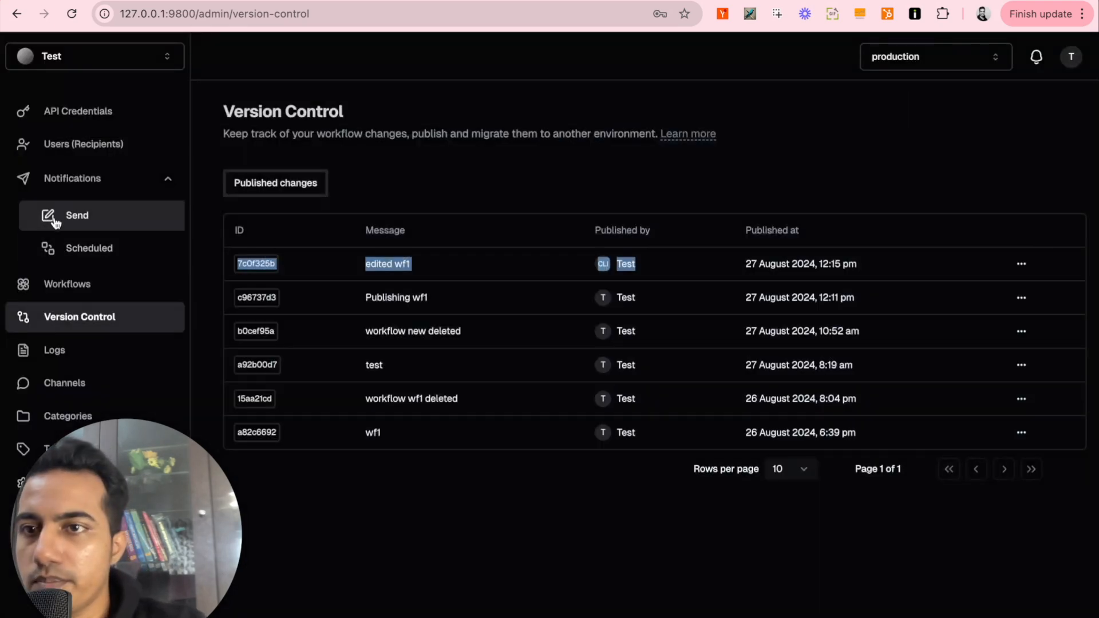
# Step: Send a workflow notification to recipient user-001 with test_workflow in the production environment
pyautogui.click(368, 227)
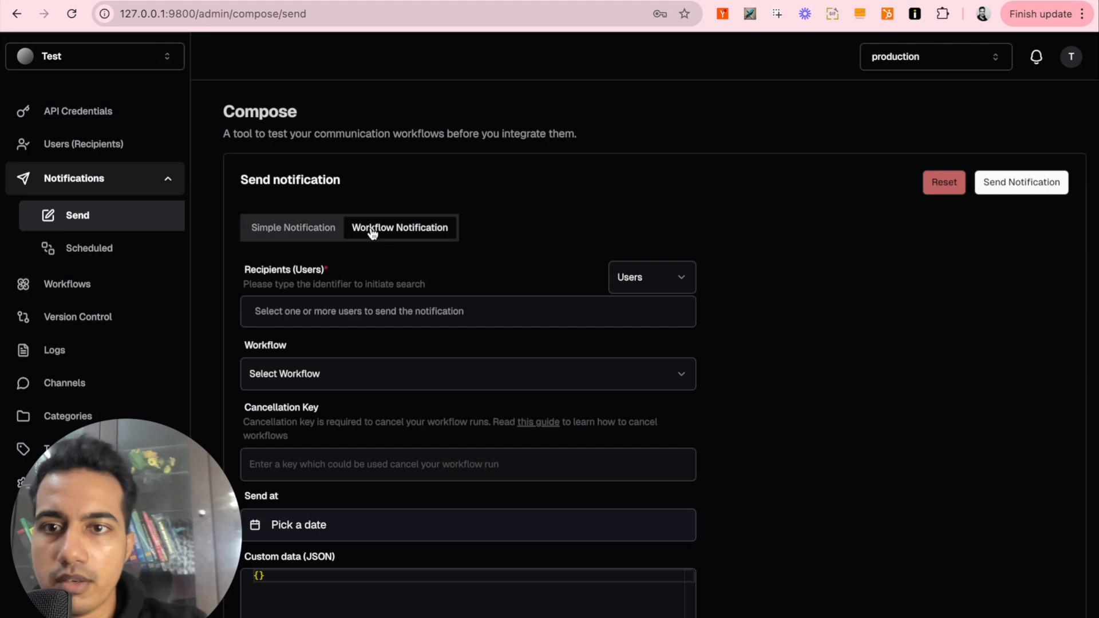
pyautogui.click(351, 321)
pyautogui.click(349, 345)
pyautogui.click(352, 375)
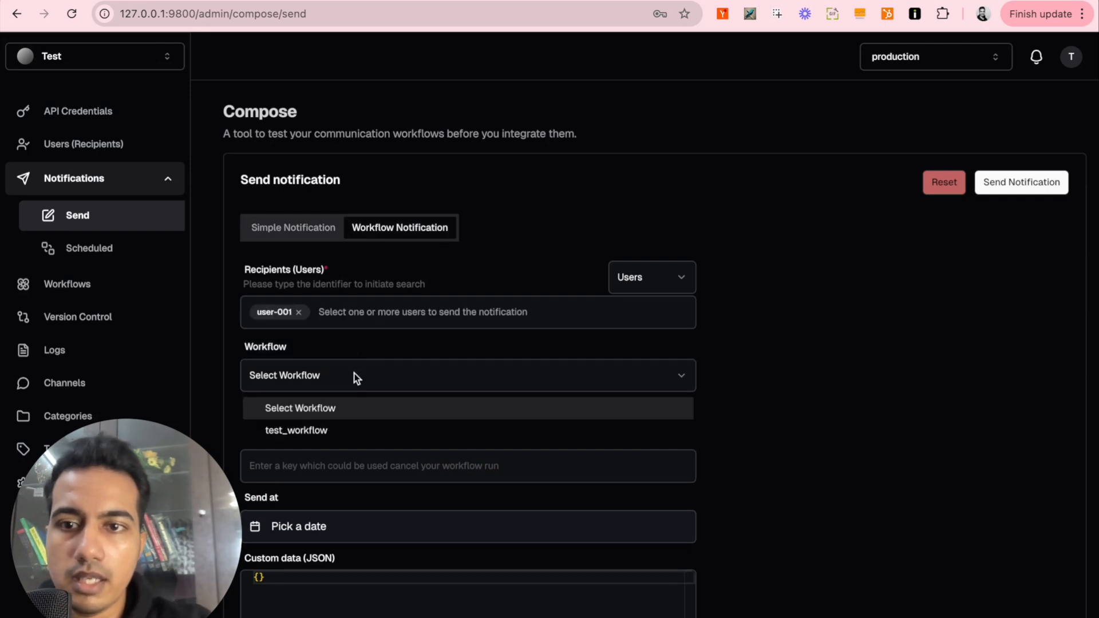
pyautogui.click(401, 429)
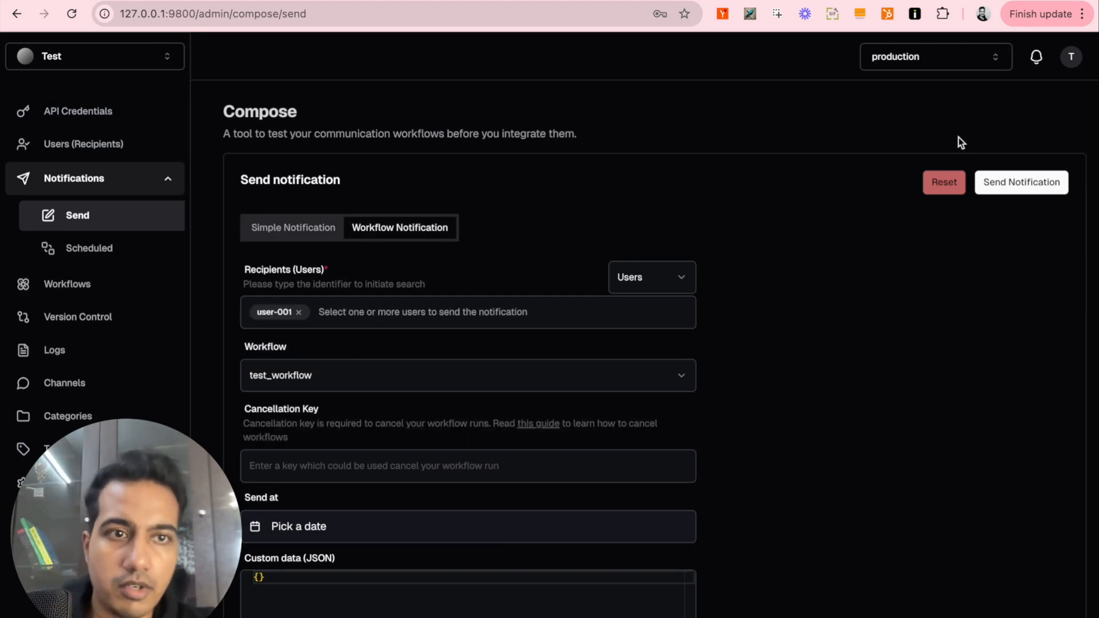
pyautogui.click(1024, 182)
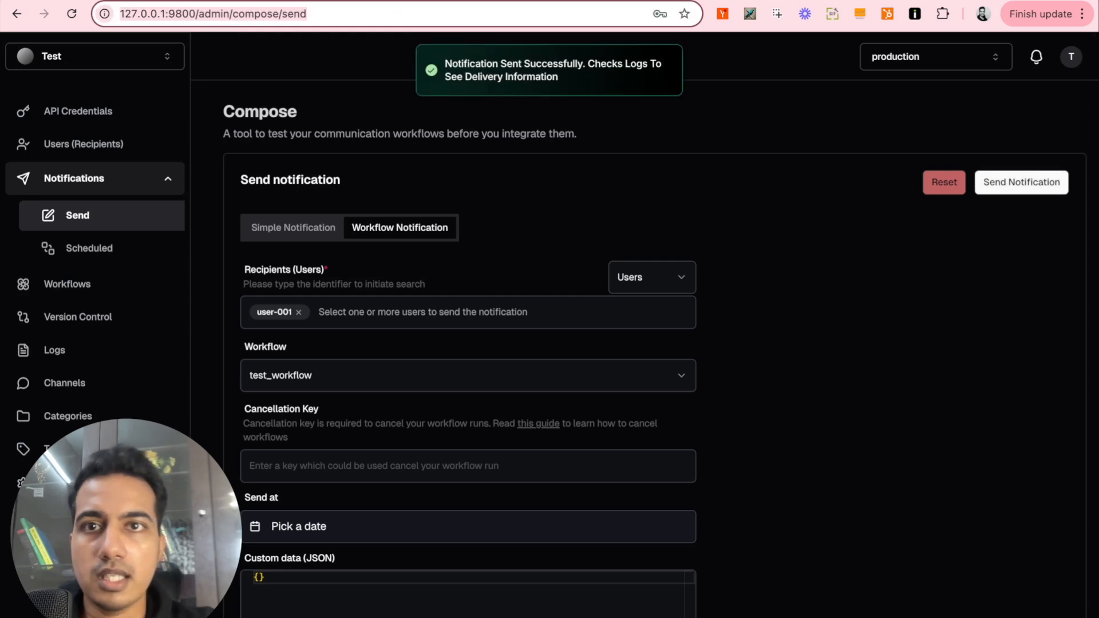
# Step: Check the notification inbox on the production.html page and return to the admin dashboard
pyautogui.hotkey('ctrl', 'Tab')
pyautogui.click(19, 53)
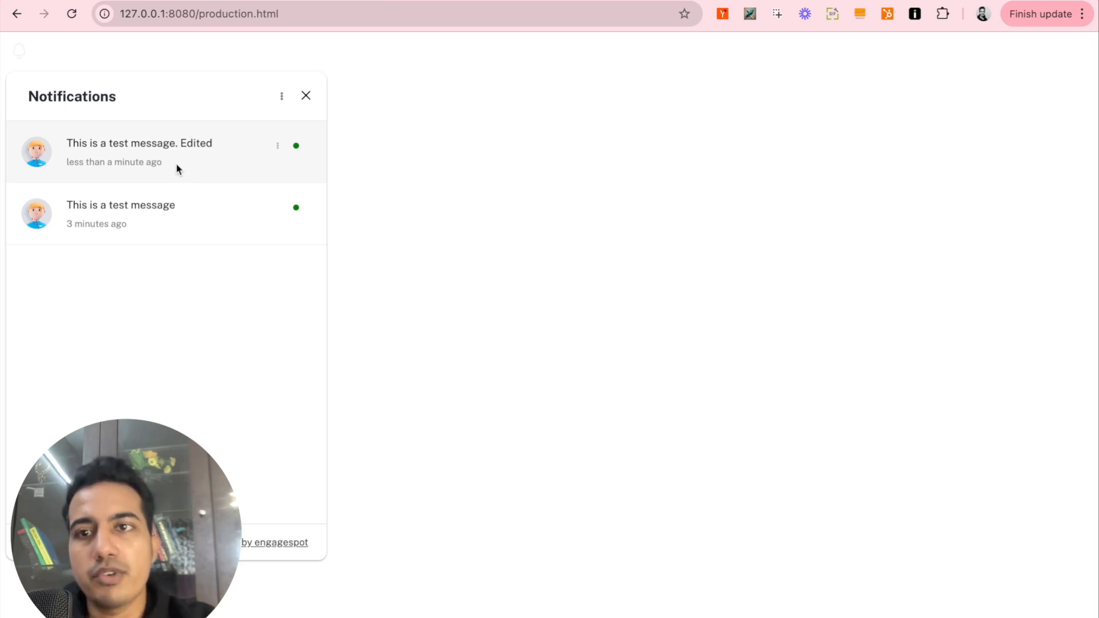
pyautogui.hotkey('ctrl', 'Tab')
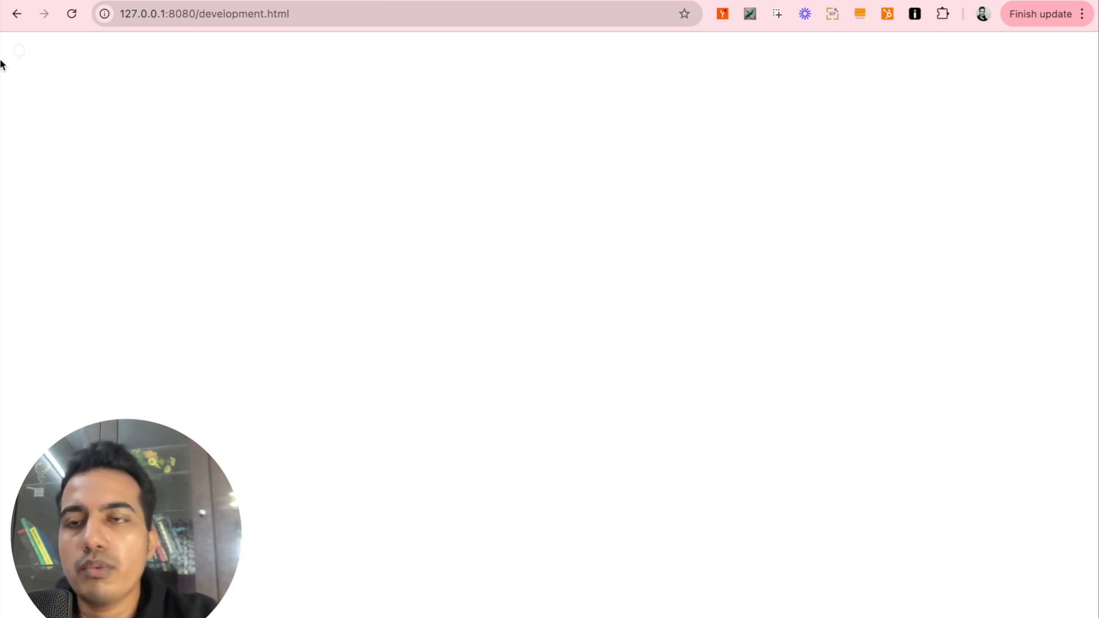
pyautogui.hotkey('ctrl', 'Tab')
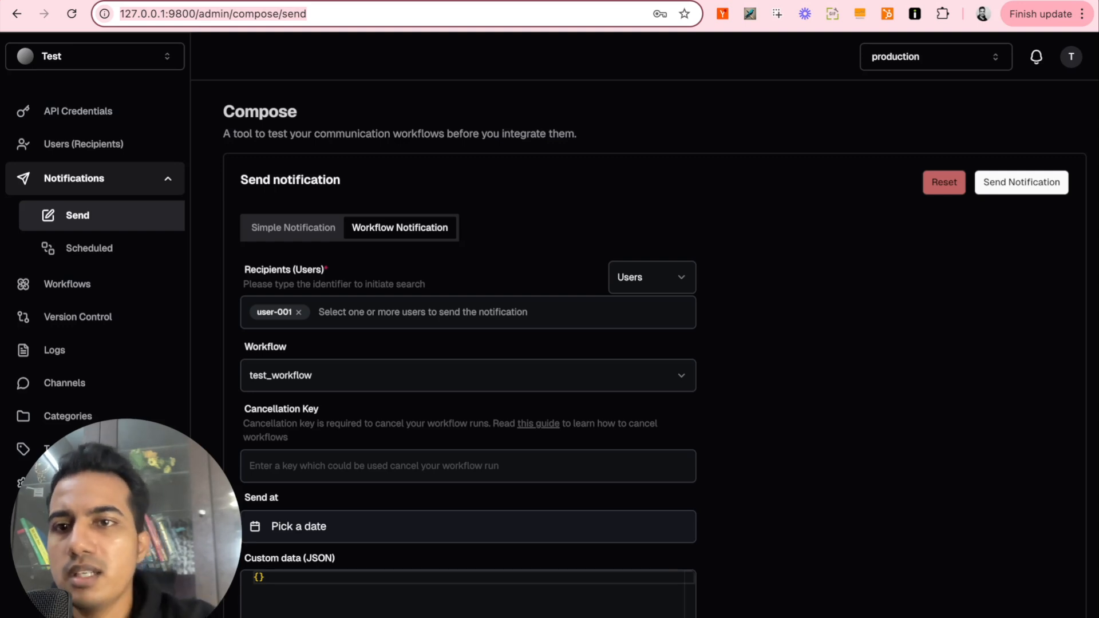
# Step: Switch to the development environment and revert the published change "edited wf1" in version control
pyautogui.click(961, 58)
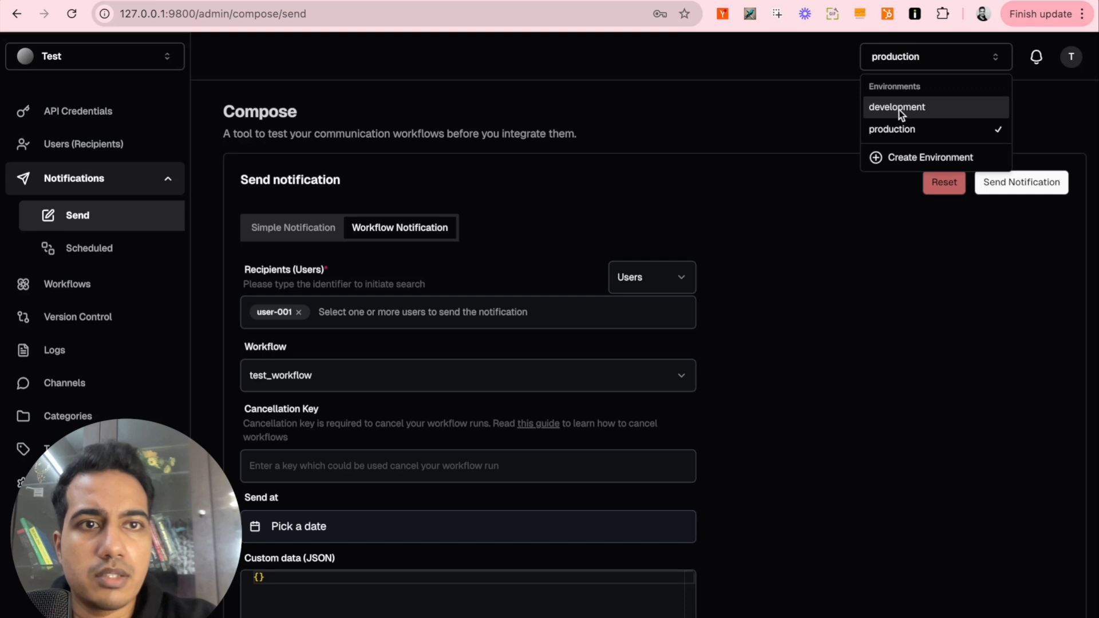
pyautogui.click(898, 110)
pyautogui.click(98, 316)
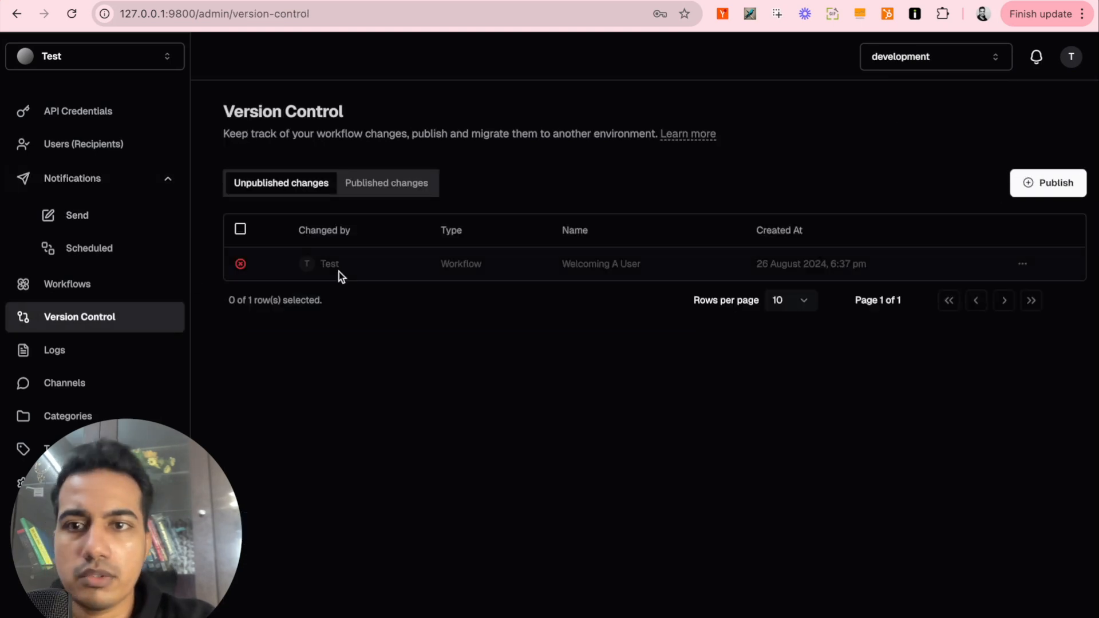
pyautogui.click(370, 186)
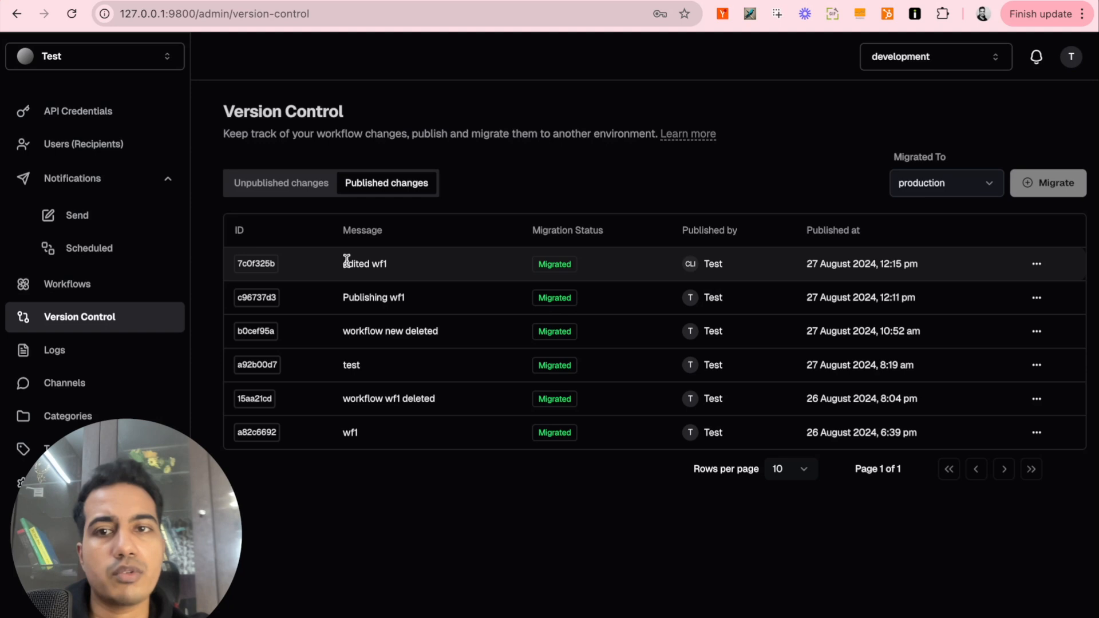
pyautogui.click(1035, 265)
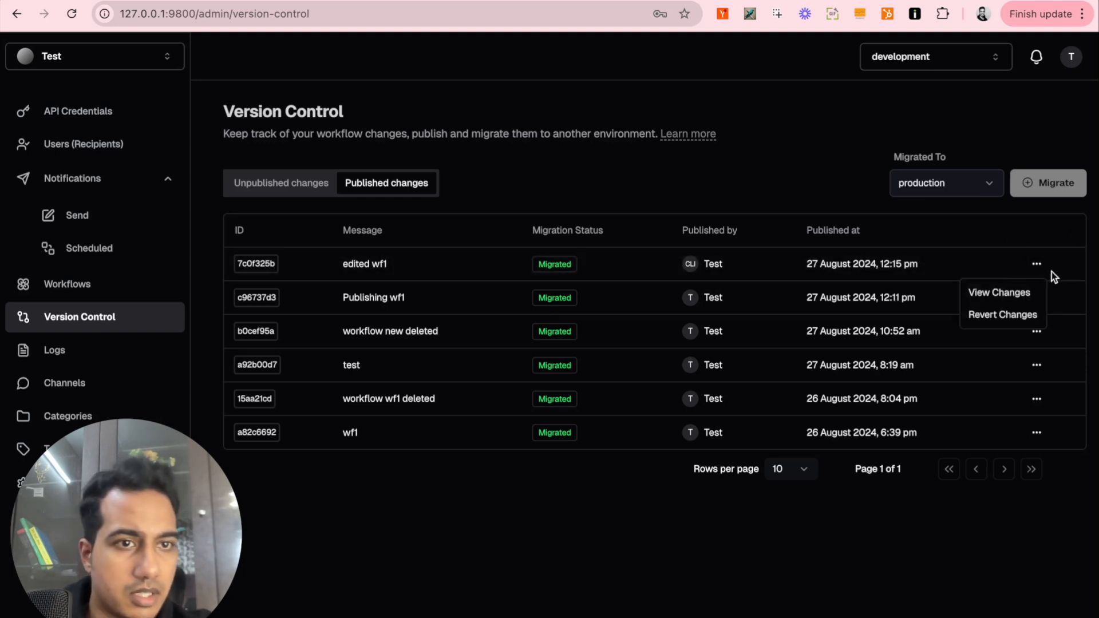
pyautogui.click(1002, 314)
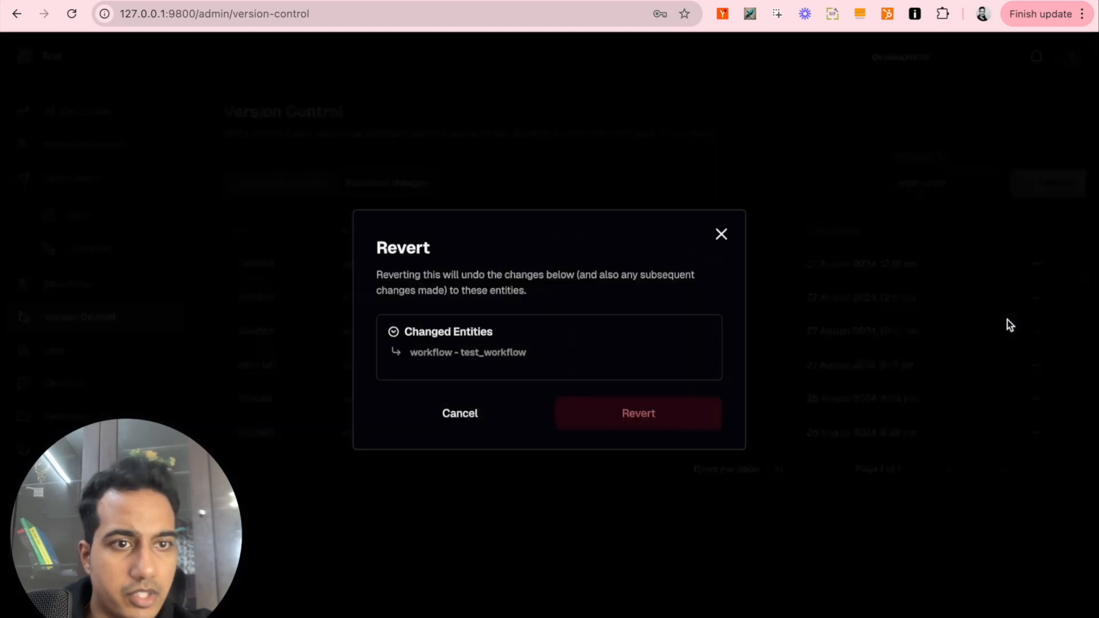
pyautogui.click(613, 413)
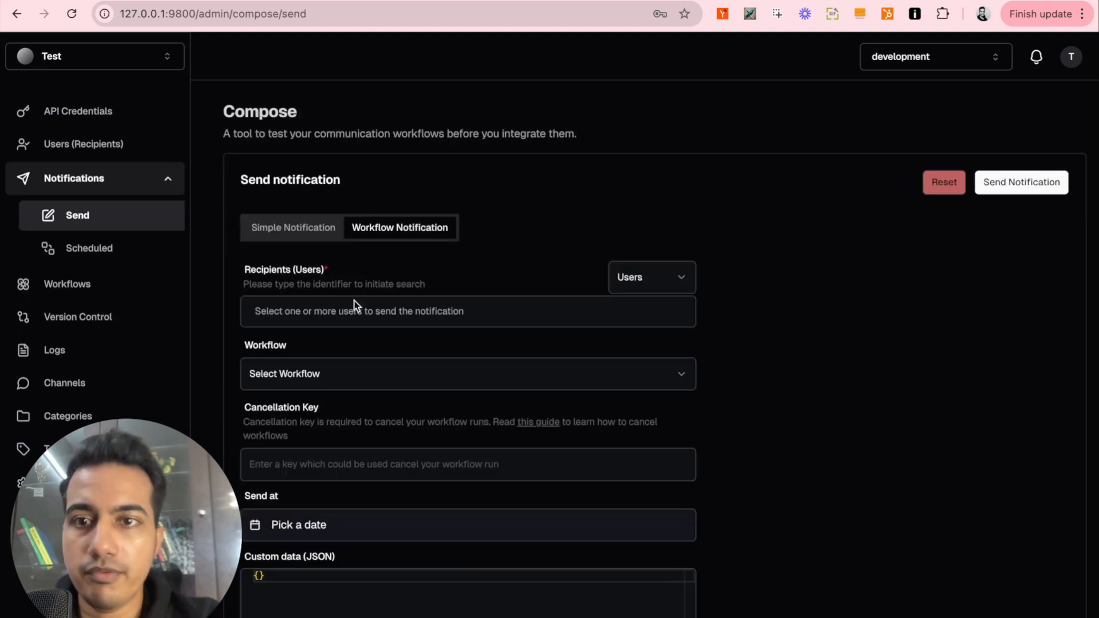
# Step: Send a workflow notification to recipient user-001 with test_workflow in the development environment
pyautogui.click(353, 309)
pyautogui.click(356, 347)
pyautogui.click(795, 470)
pyautogui.click(336, 379)
pyautogui.click(338, 428)
pyautogui.scroll(-1, 788, 441)
pyautogui.click(1049, 167)
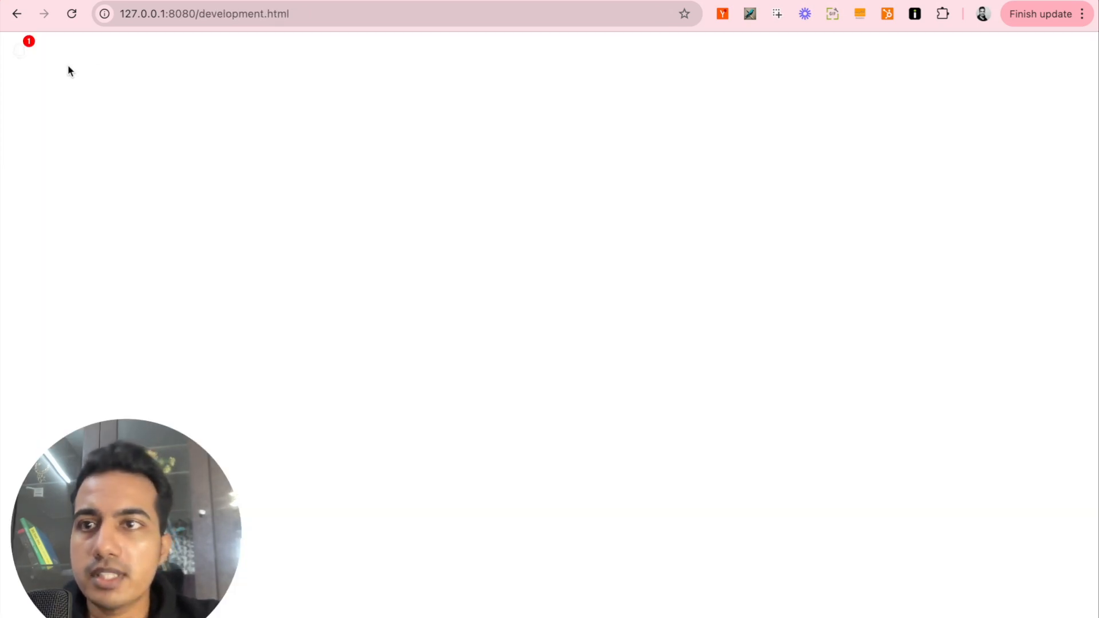
# Step: Check the latest message in the notification inbox on the development.html page and return to the admin dashboard
pyautogui.click(20, 53)
pyautogui.moveTo(177, 144); pyautogui.dragTo(64, 150)
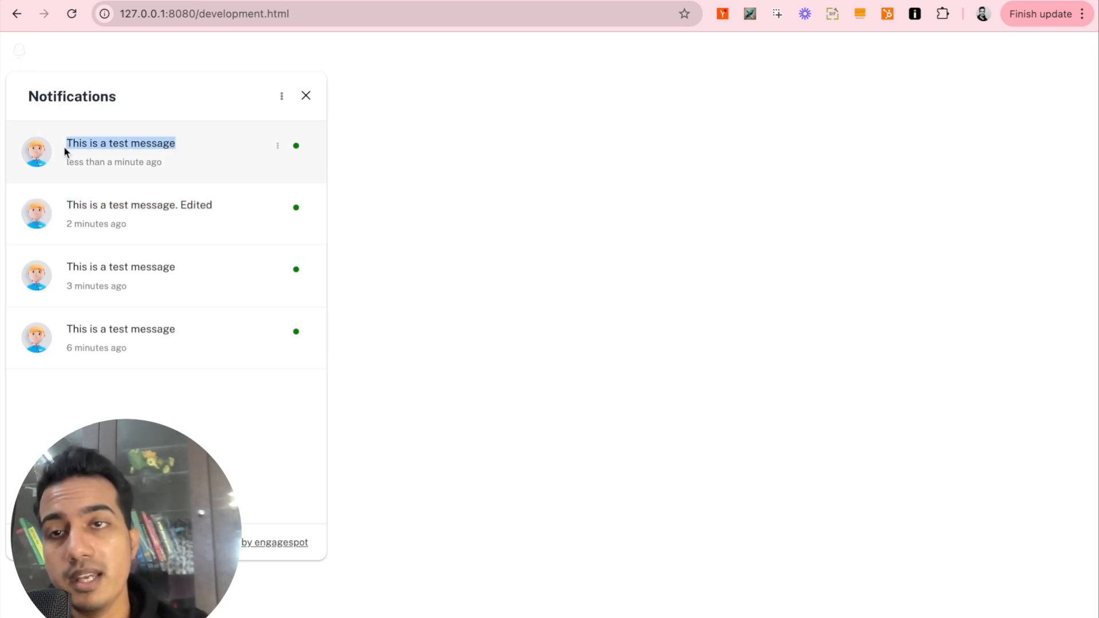
pyautogui.press('super+Tab')
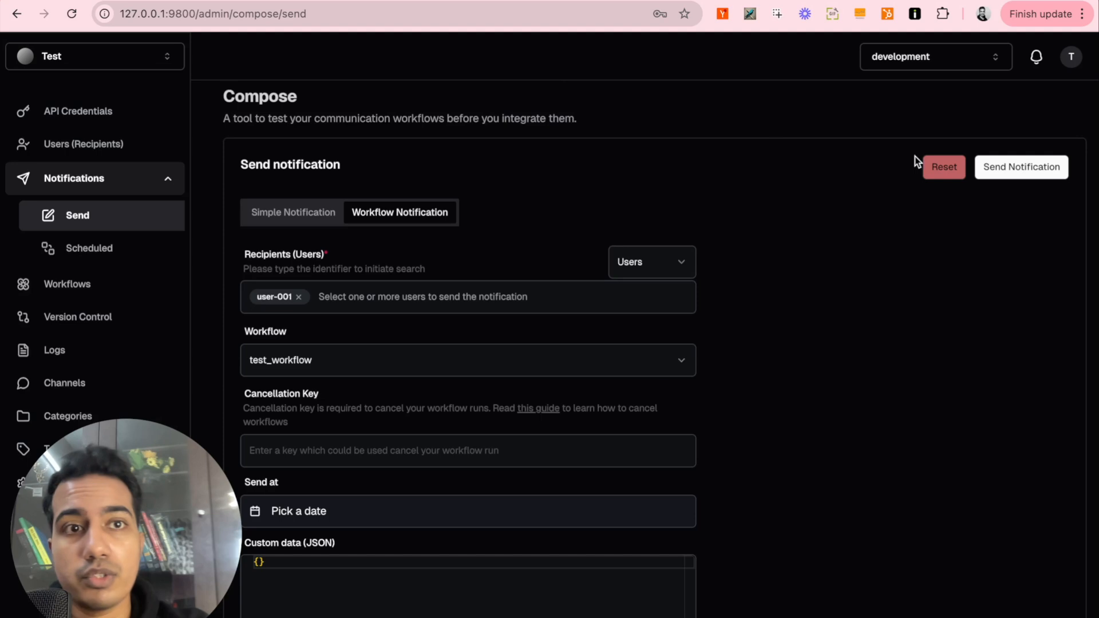
pyautogui.click(907, 67)
pyautogui.click(788, 238)
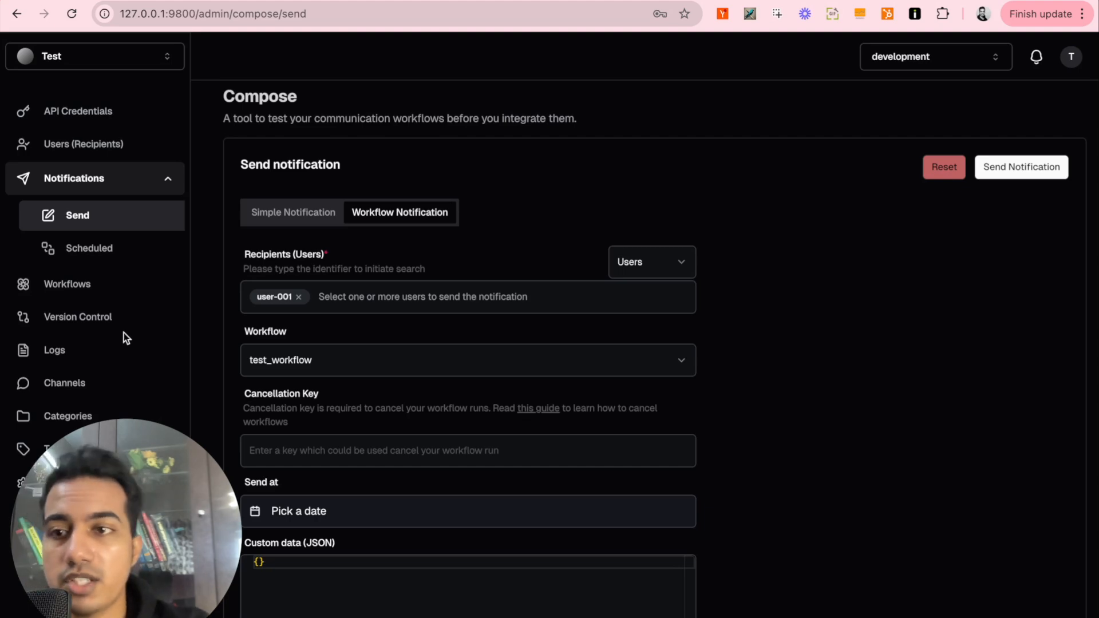
# Step: Rerun the previous Engagespot CLI command in the terminal to migrate the reverted change to production, and return to the dashboard
pyautogui.hotkey('ctrl', 'Left')
pyautogui.press('Up')
pyautogui.press('Return')
pyautogui.hotkey('ctrl', 'Right')
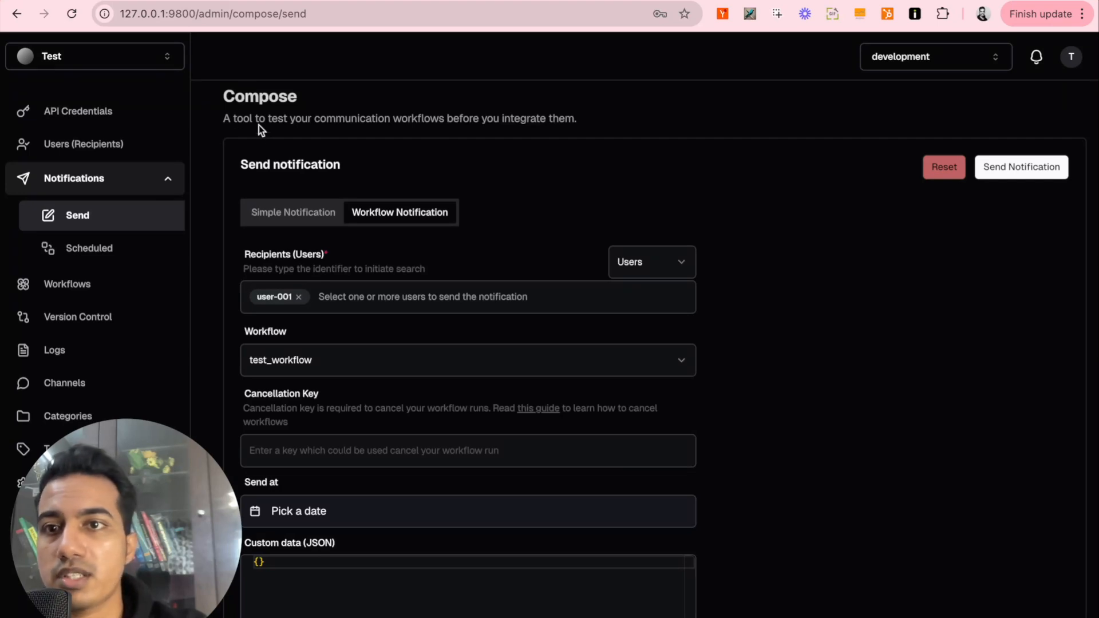
# Step: Switch to the production environment and examine its workflows and the revert entry among the published changes in version control
pyautogui.click(929, 57)
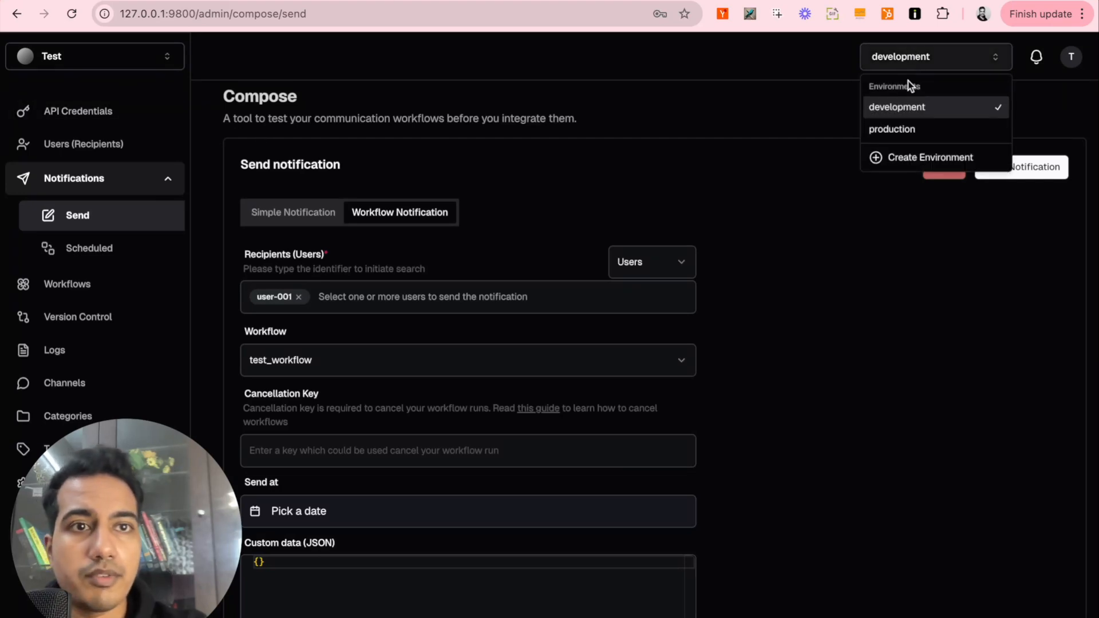
pyautogui.click(908, 127)
pyautogui.click(106, 296)
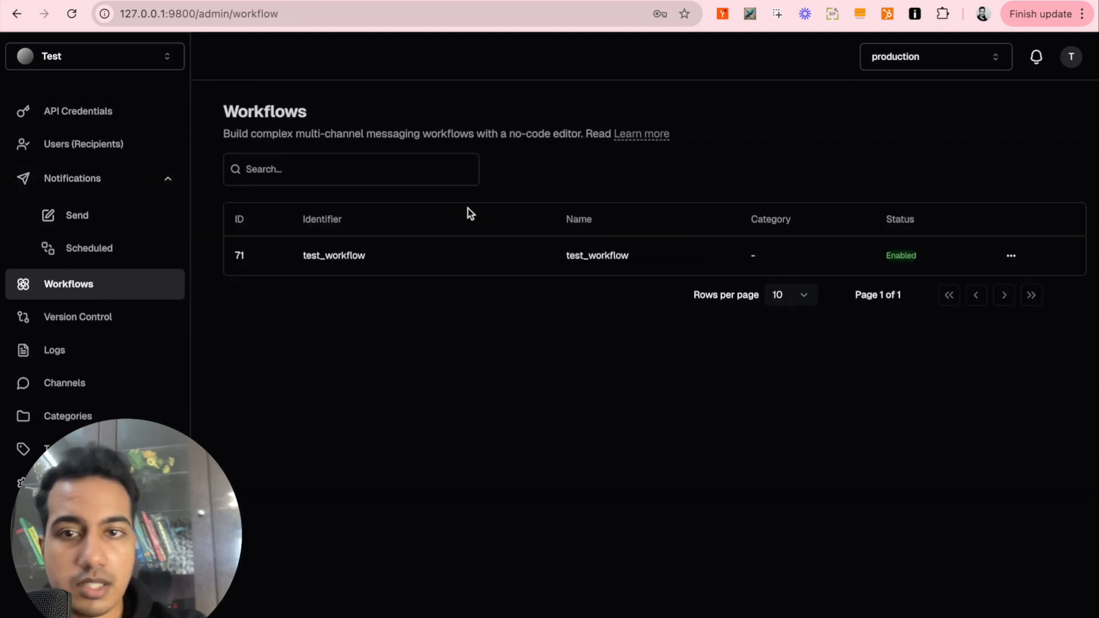
pyautogui.click(488, 261)
pyautogui.click(60, 318)
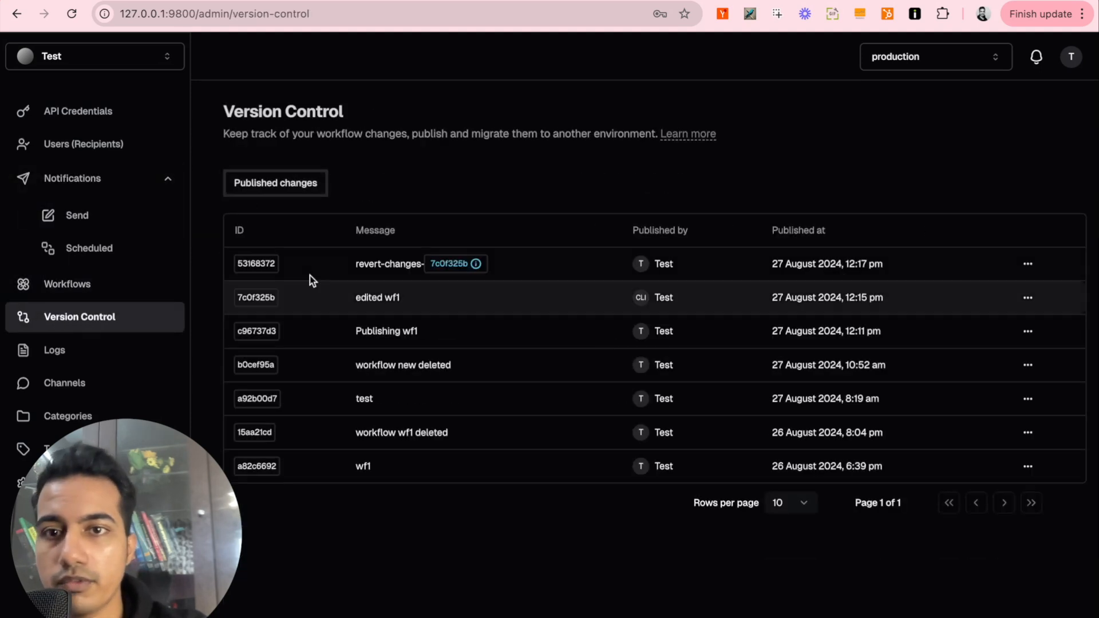
pyautogui.doubleClick(239, 265)
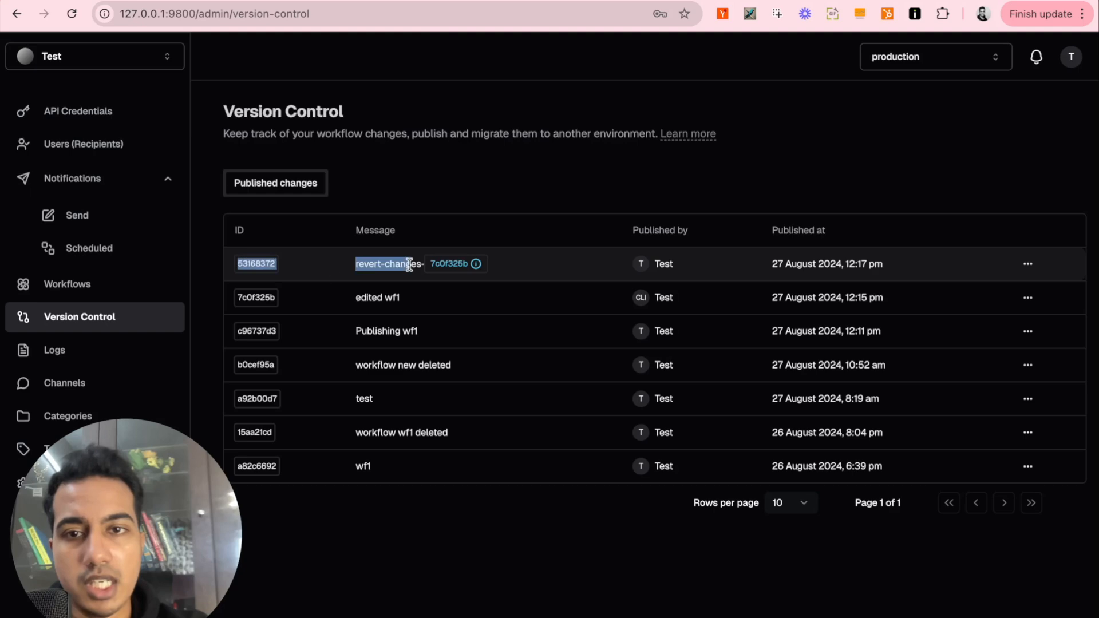
pyautogui.click(331, 265)
pyautogui.click(995, 86)
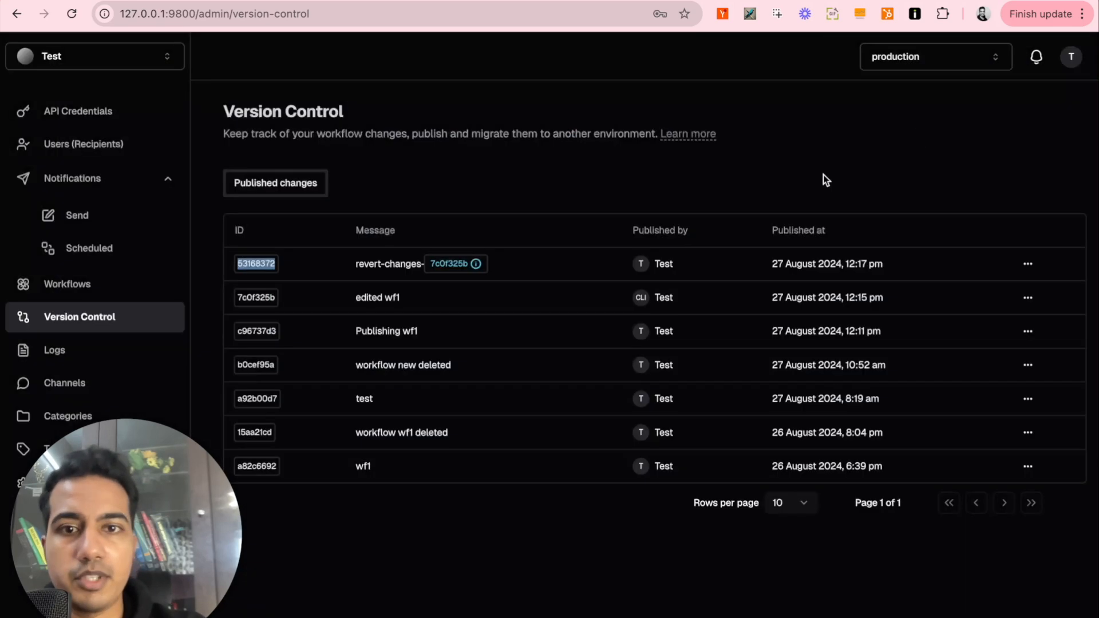